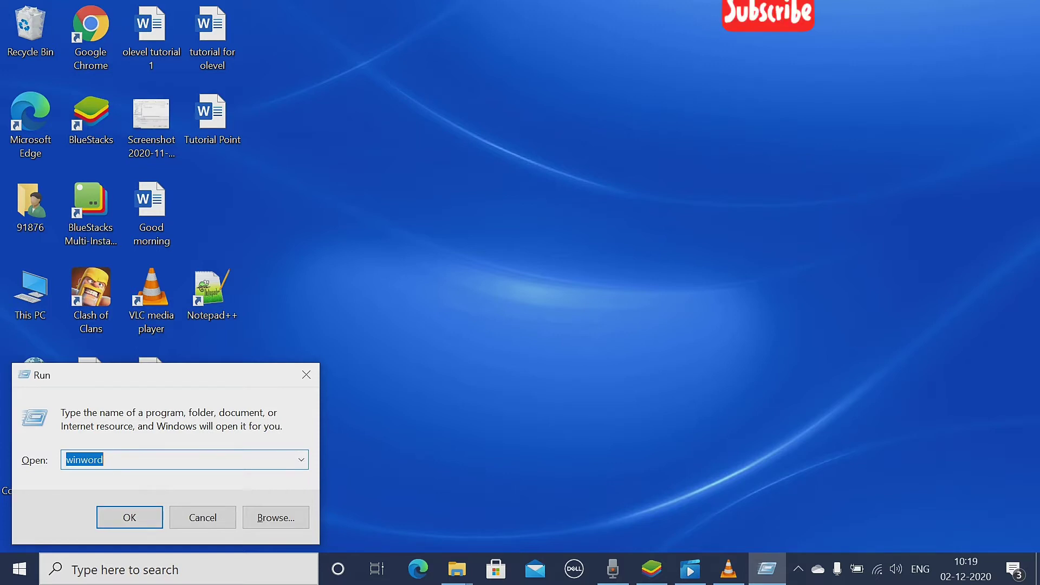
Launch Word with the winword command and create a blank document.
{"action": "key", "text": "Return"}
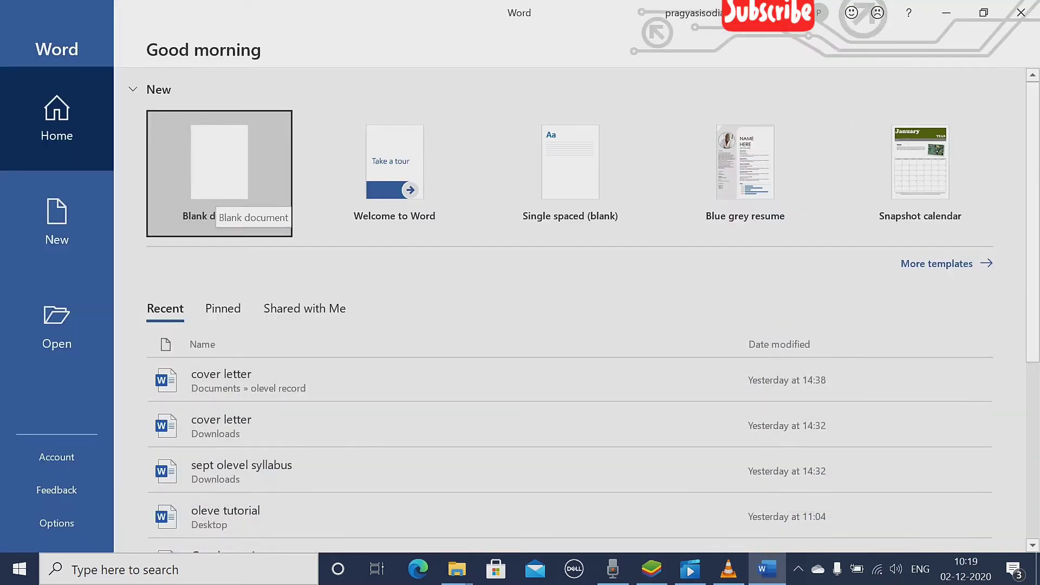
{"action": "left_click", "coordinate": [217, 201]}
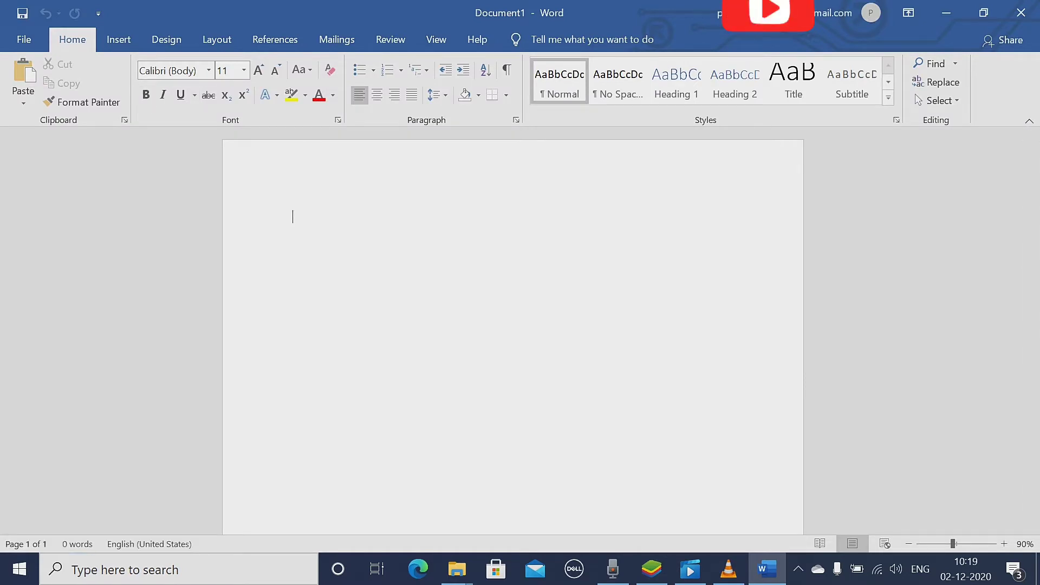
Insert the movie camera and flute icons from the Arts category into the document.
{"action": "left_click", "coordinate": [119, 39]}
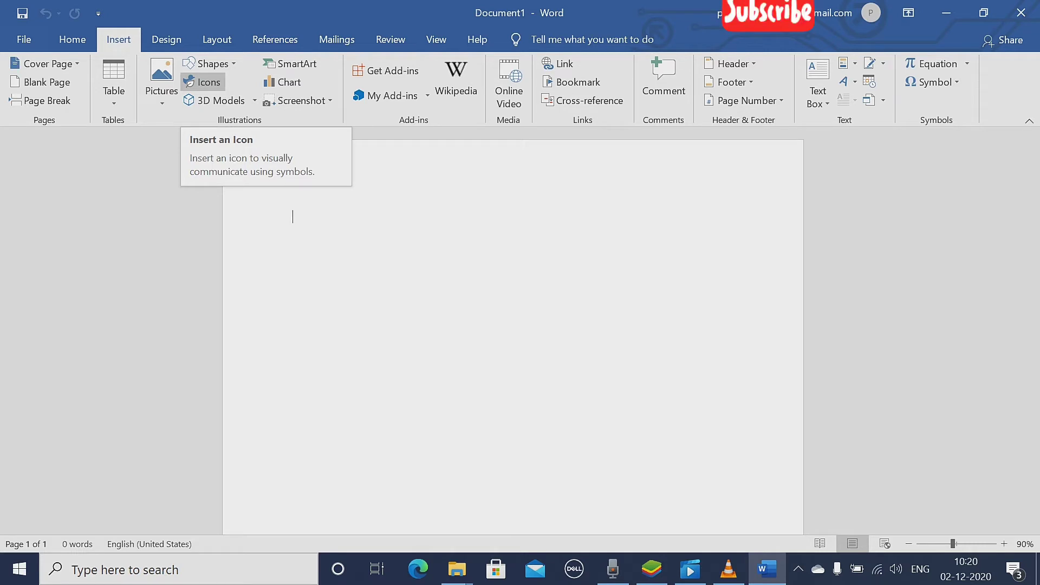
{"action": "left_click", "coordinate": [203, 82]}
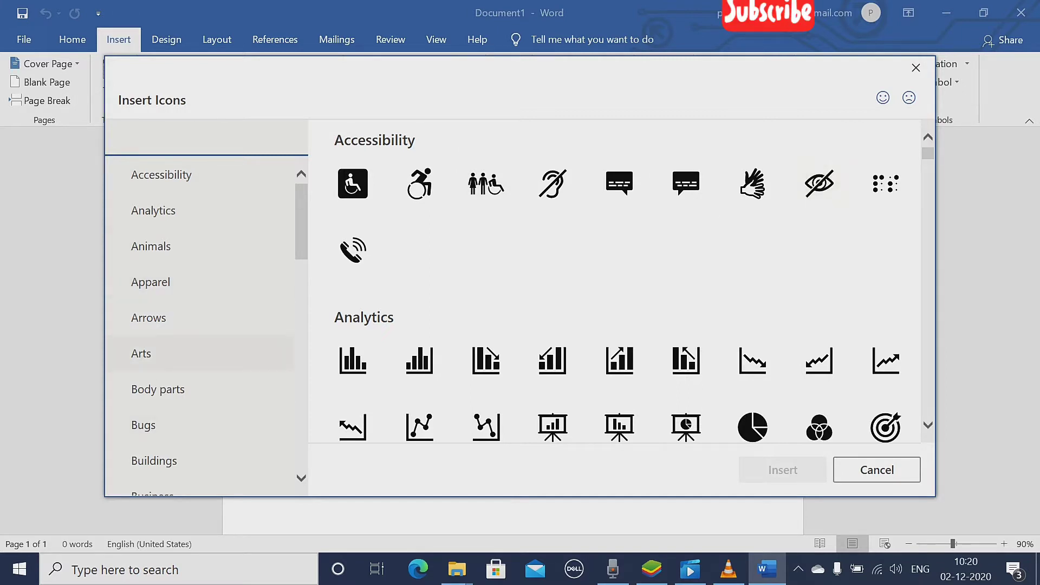
{"action": "left_click", "coordinate": [155, 354]}
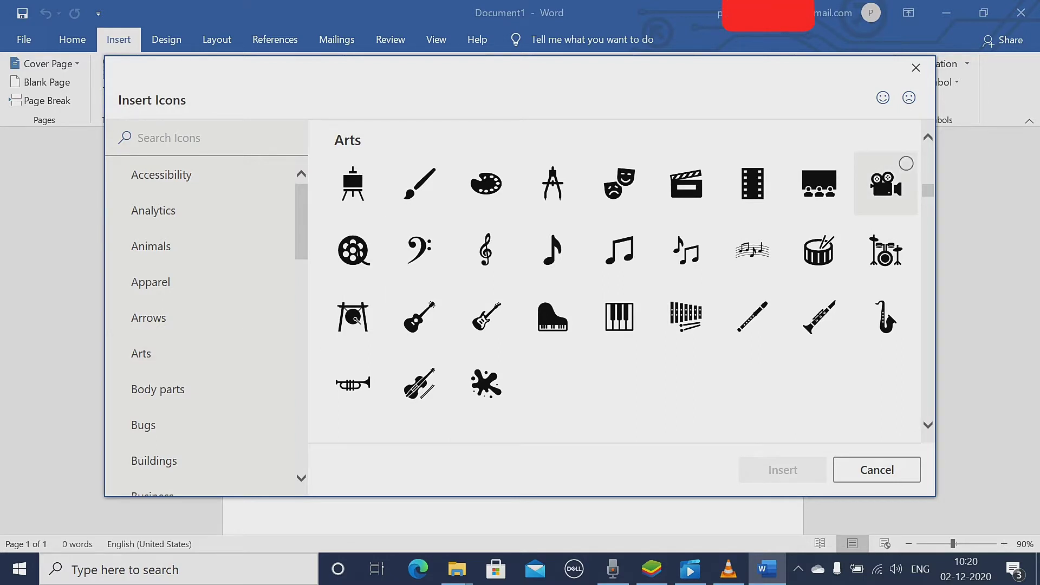
{"action": "left_click", "coordinate": [885, 184]}
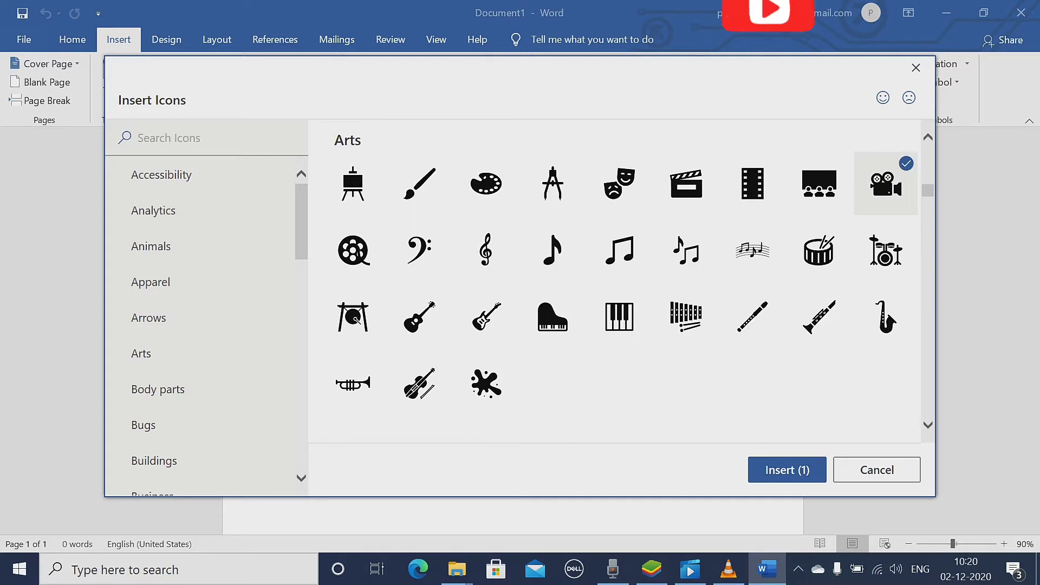
{"action": "left_click", "coordinate": [753, 316]}
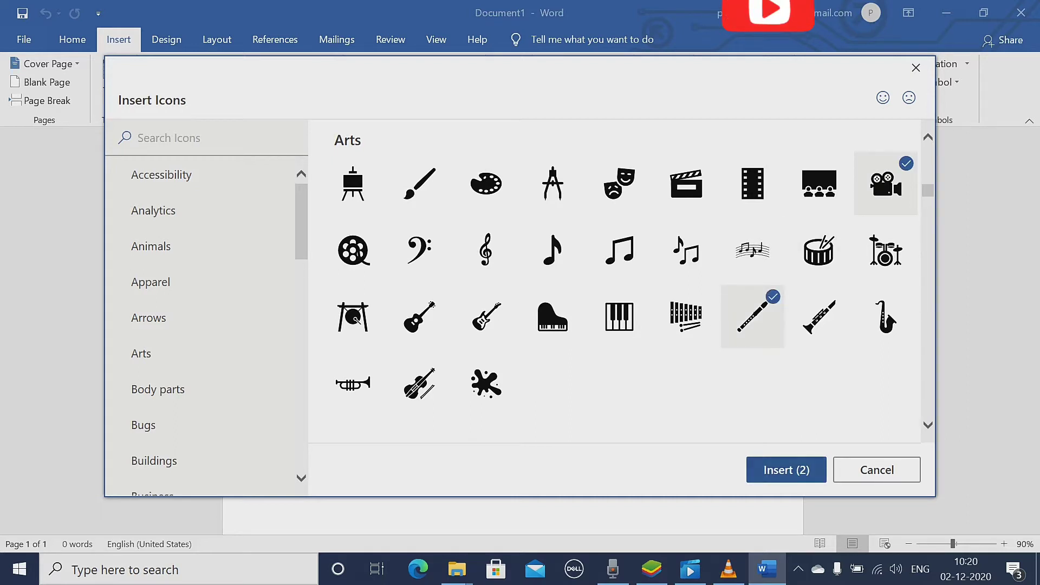
{"action": "key", "text": "Return"}
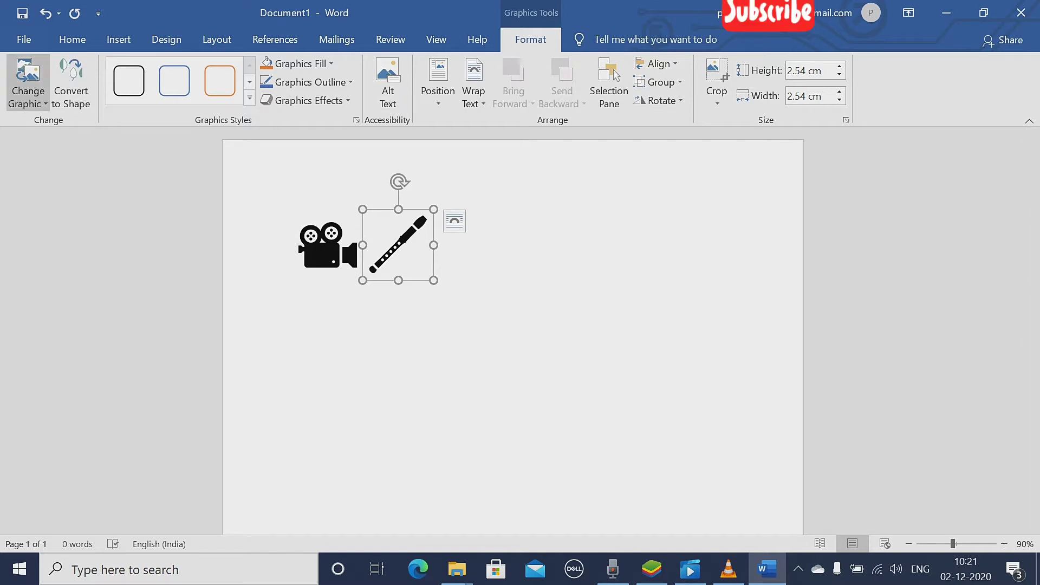
Convert the flute graphic to a shape and shrink it slightly.
{"action": "left_click", "coordinate": [28, 93]}
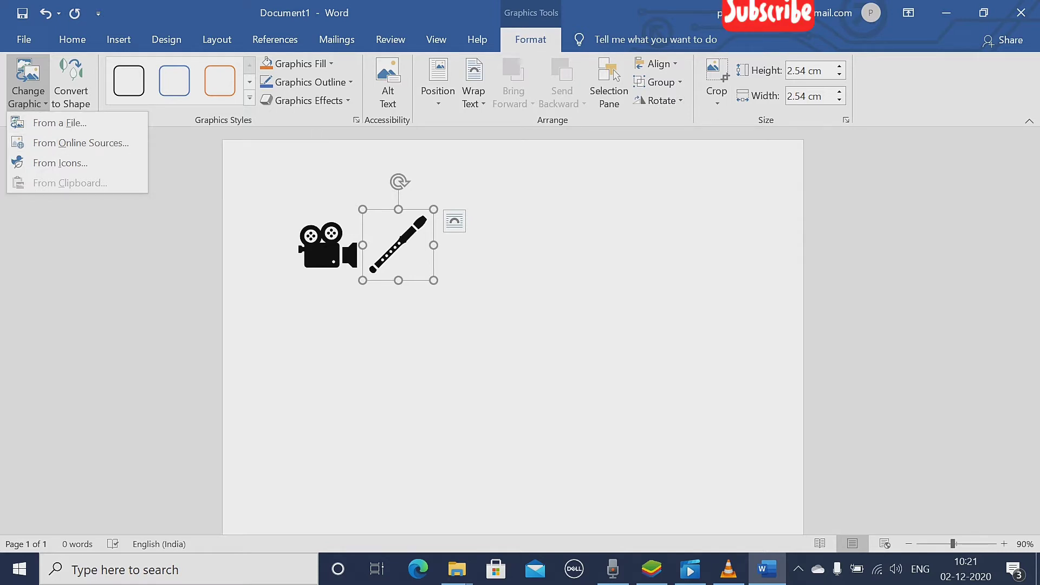
{"action": "left_click", "coordinate": [70, 87]}
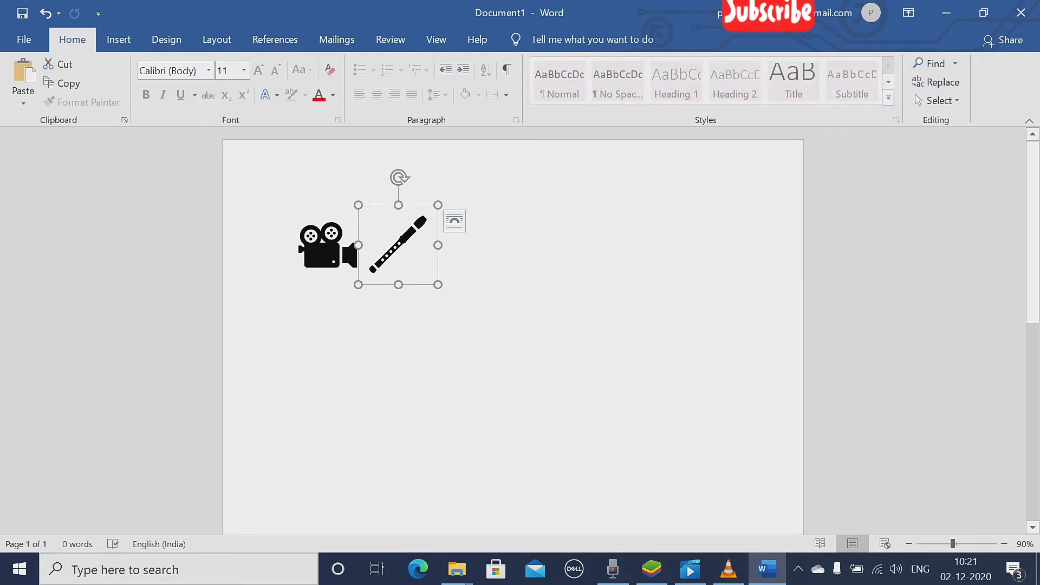
{"action": "left_click_drag", "start_coordinate": [438, 205], "coordinate": [422, 210]}
Apply the light blue fill preset with a black outline to the movie camera icon.
{"action": "left_click", "coordinate": [325, 252]}
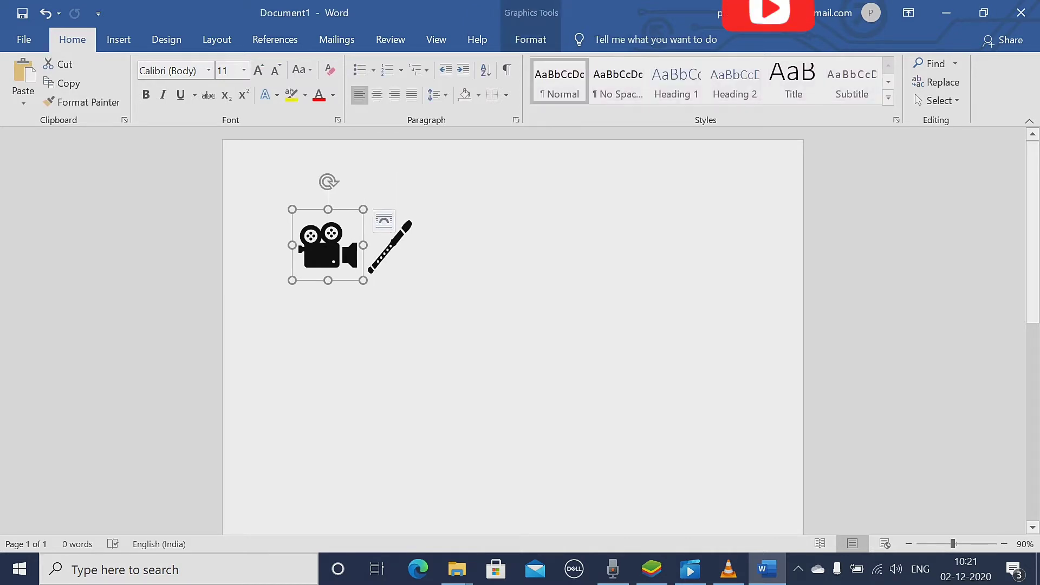
{"action": "left_click", "coordinate": [531, 39]}
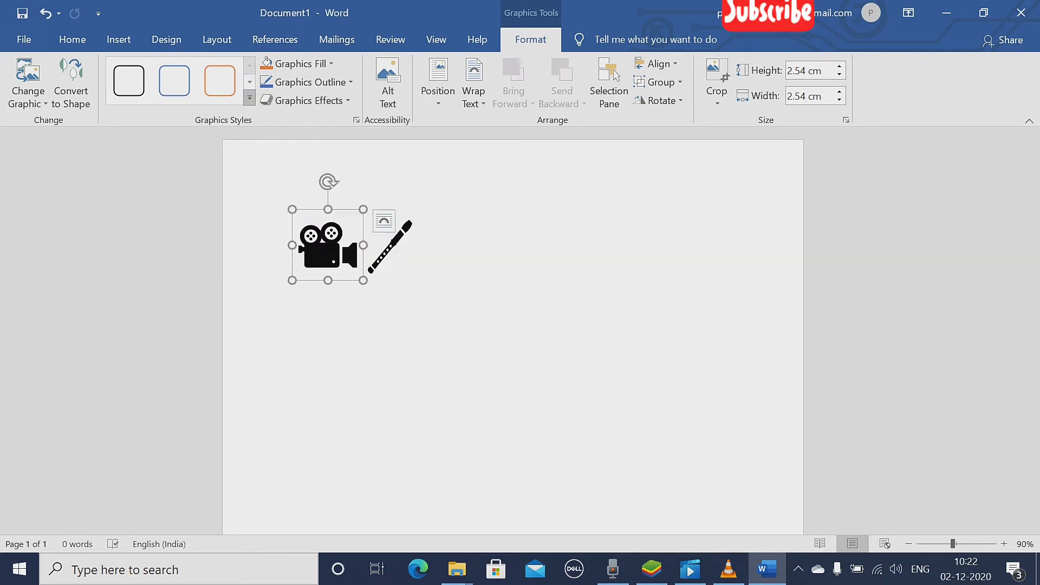
{"action": "left_click", "coordinate": [249, 98]}
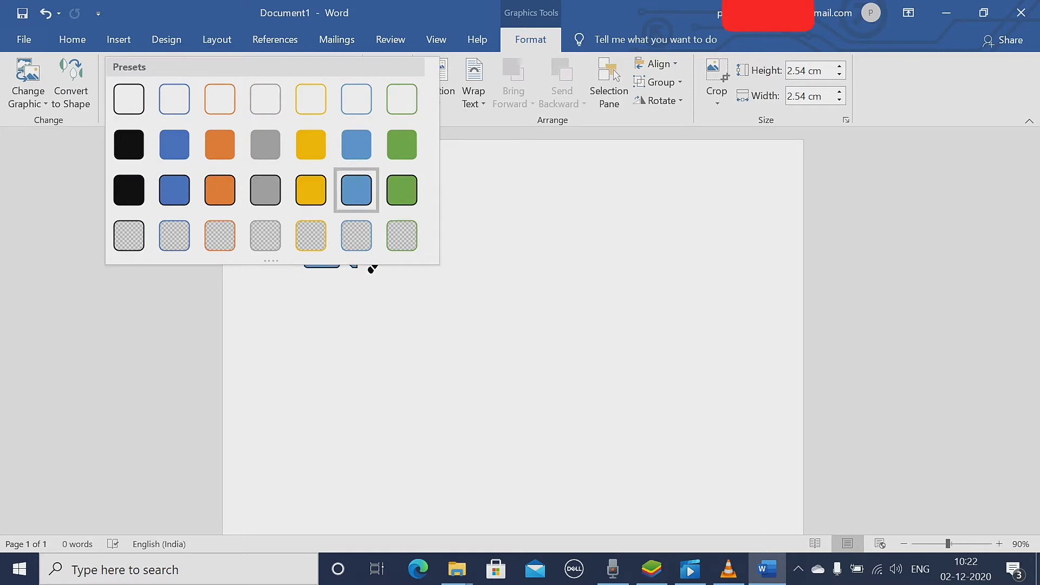
{"action": "left_click", "coordinate": [356, 192]}
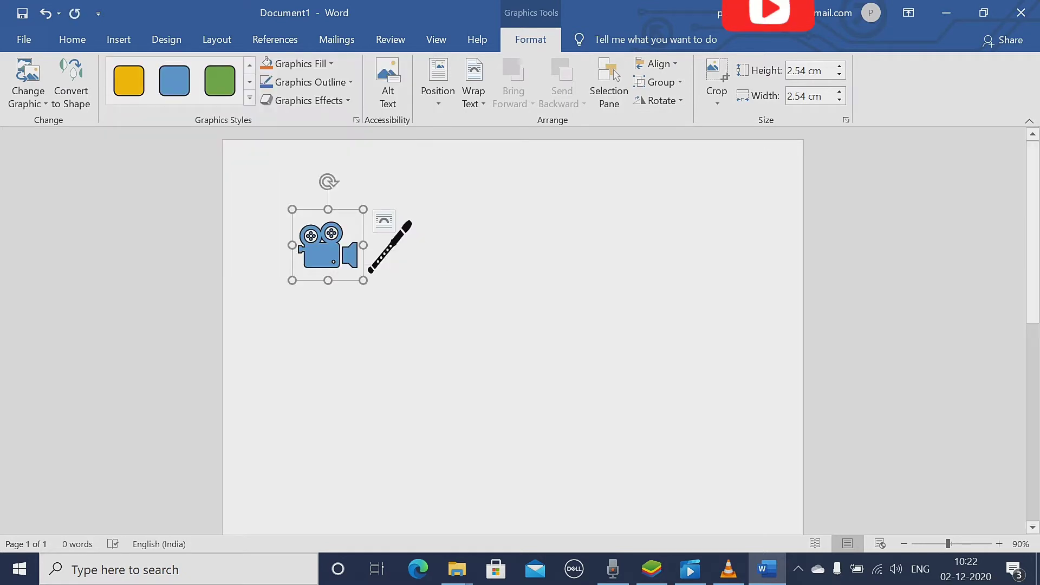
Review the camera icon's fill, outline and effects choices, plus its text wrapping, selection list, grouping and rotation options.
{"action": "left_click", "coordinate": [304, 64]}
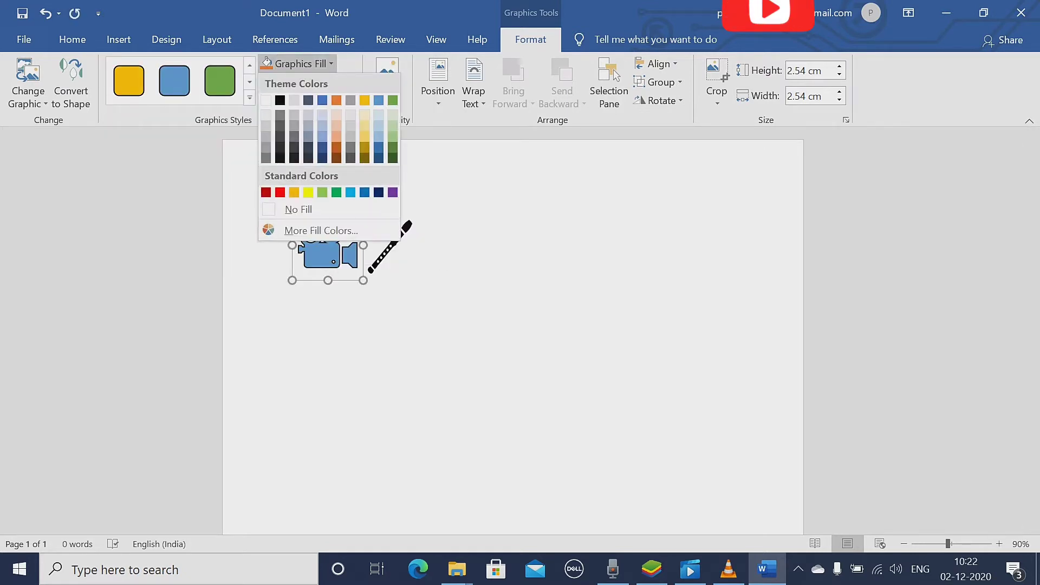
{"action": "left_click", "coordinate": [460, 206]}
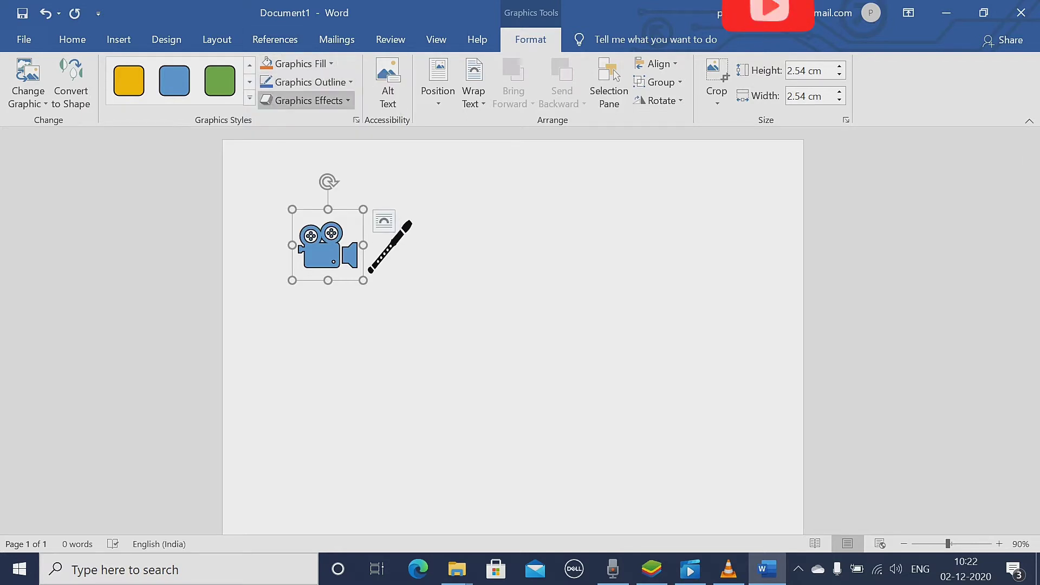
{"action": "left_click", "coordinate": [306, 101]}
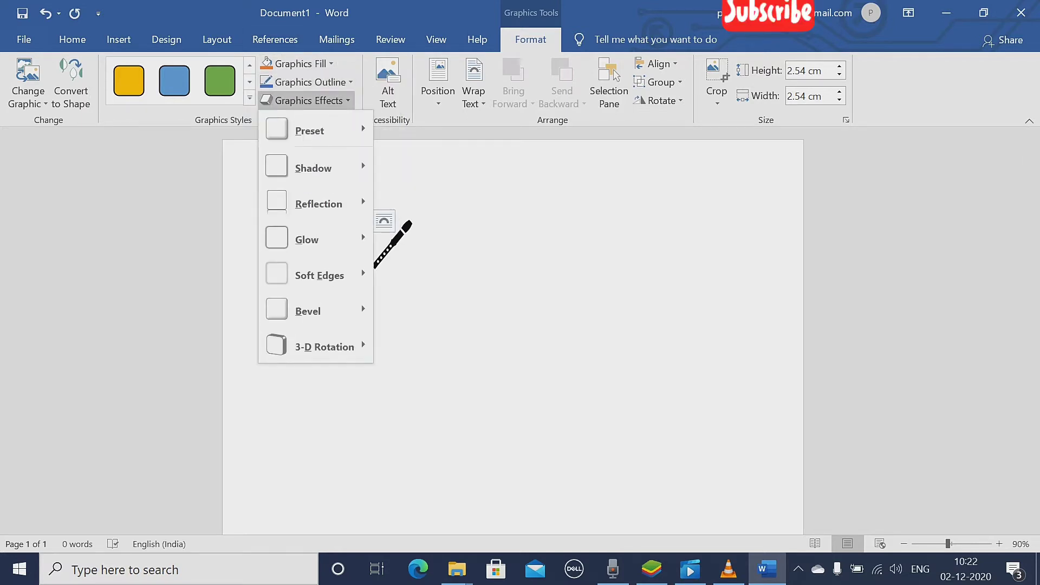
{"action": "left_click", "coordinate": [306, 81]}
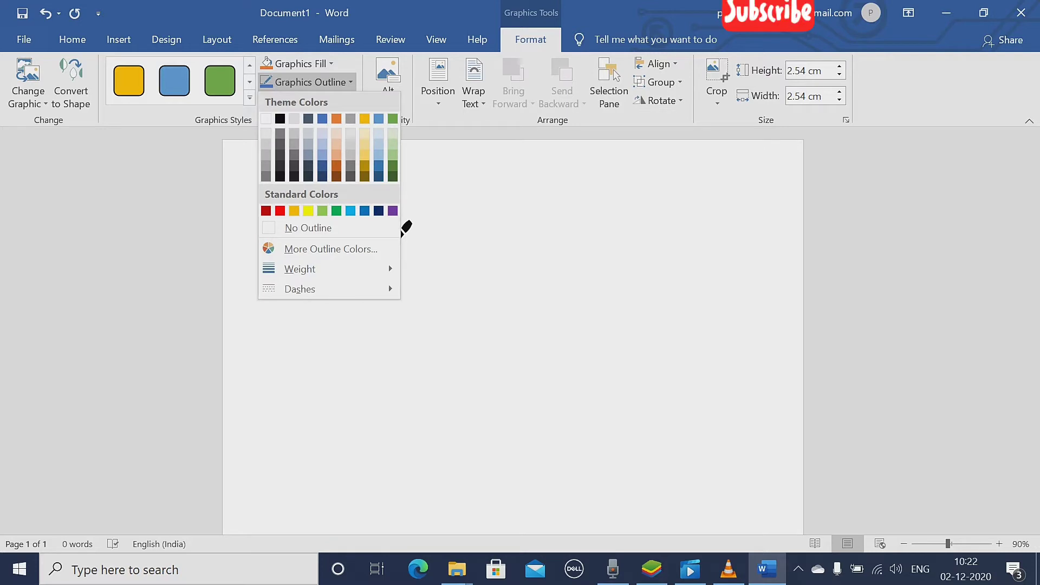
{"action": "key", "text": "Escape"}
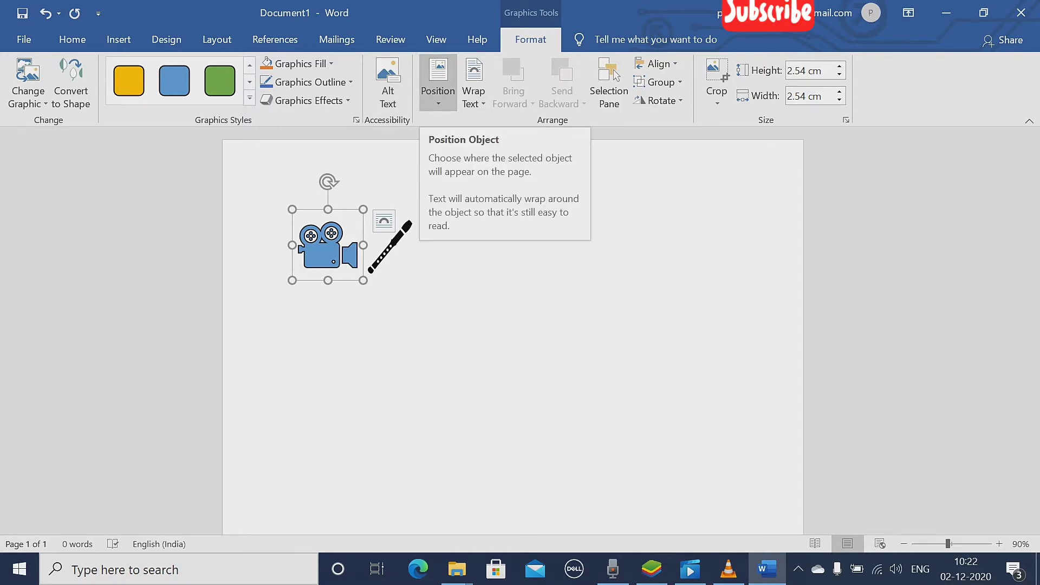
{"action": "left_click", "coordinate": [438, 87]}
{"action": "left_click", "coordinate": [473, 87]}
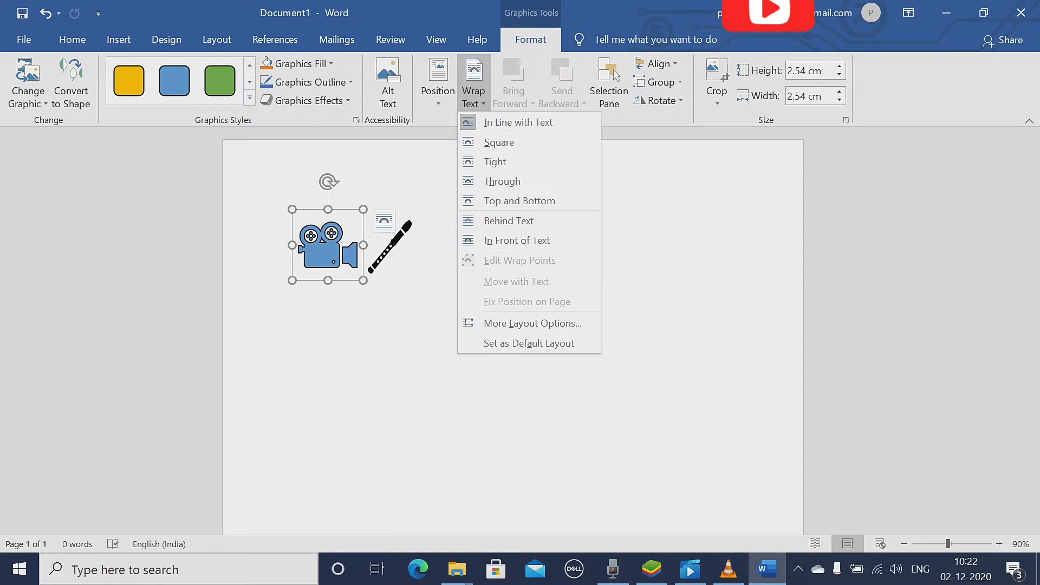
{"action": "left_click", "coordinate": [656, 63]}
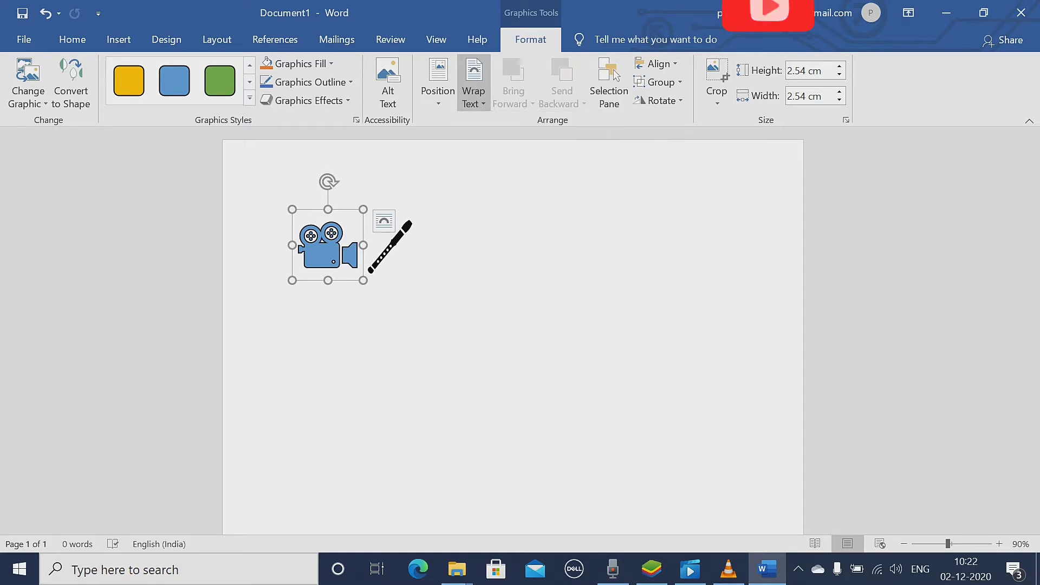
{"action": "left_click", "coordinate": [615, 75]}
{"action": "left_click", "coordinate": [615, 75]}
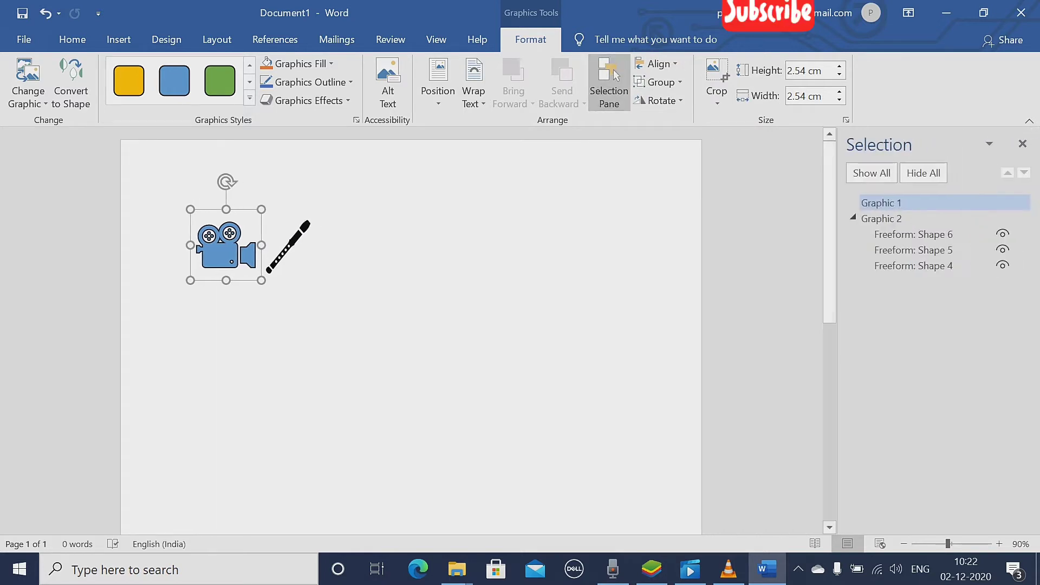
{"action": "left_click", "coordinate": [1022, 144]}
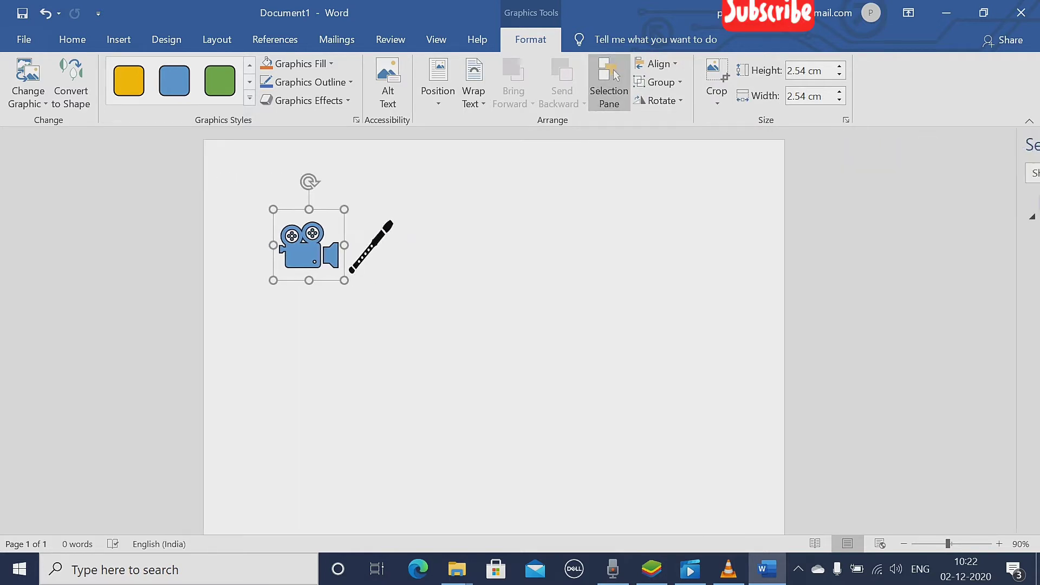
{"action": "left_click", "coordinate": [658, 82]}
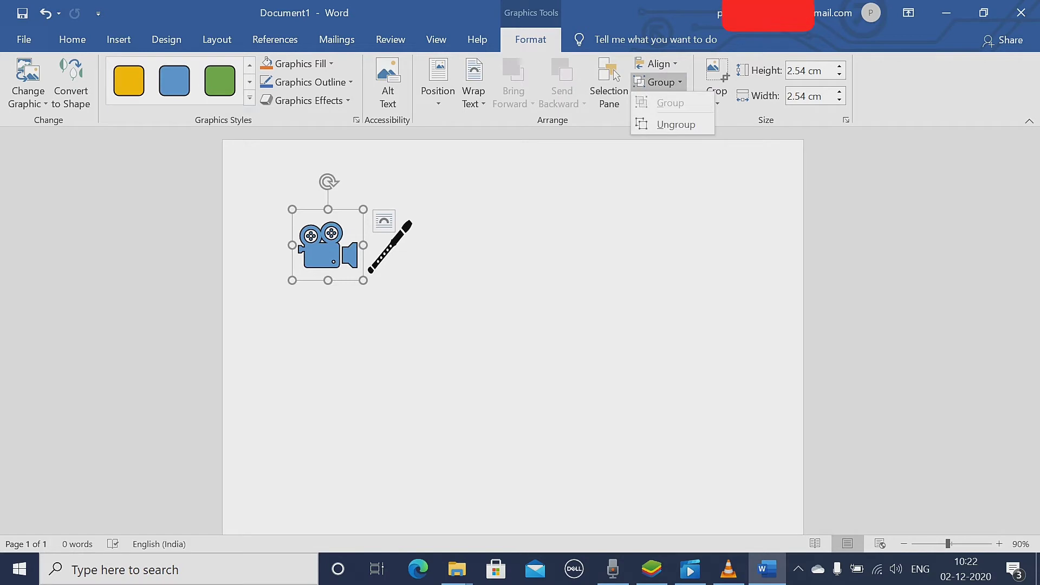
{"action": "key", "text": "Escape"}
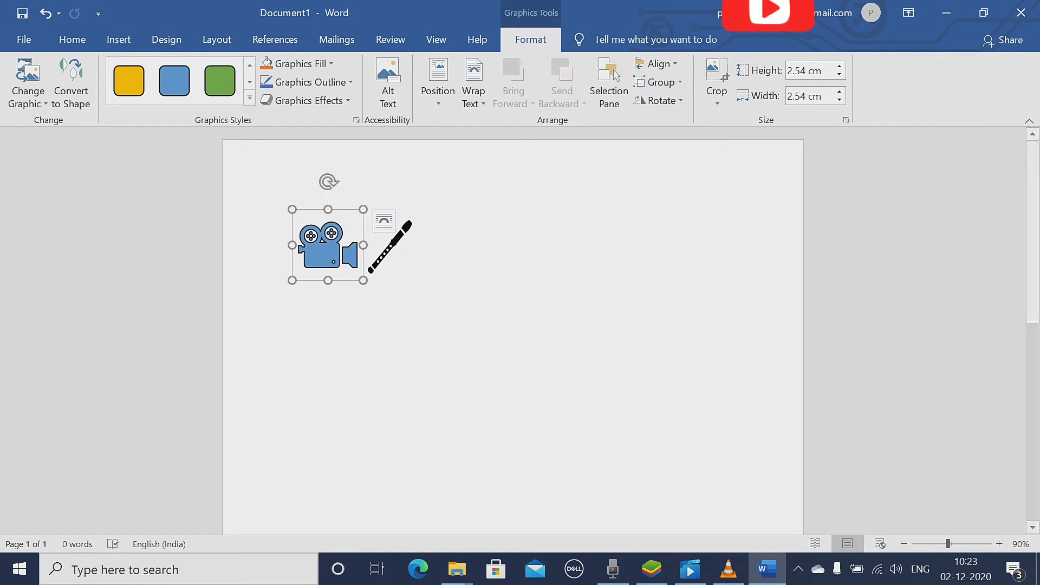
{"action": "left_click", "coordinate": [658, 101]}
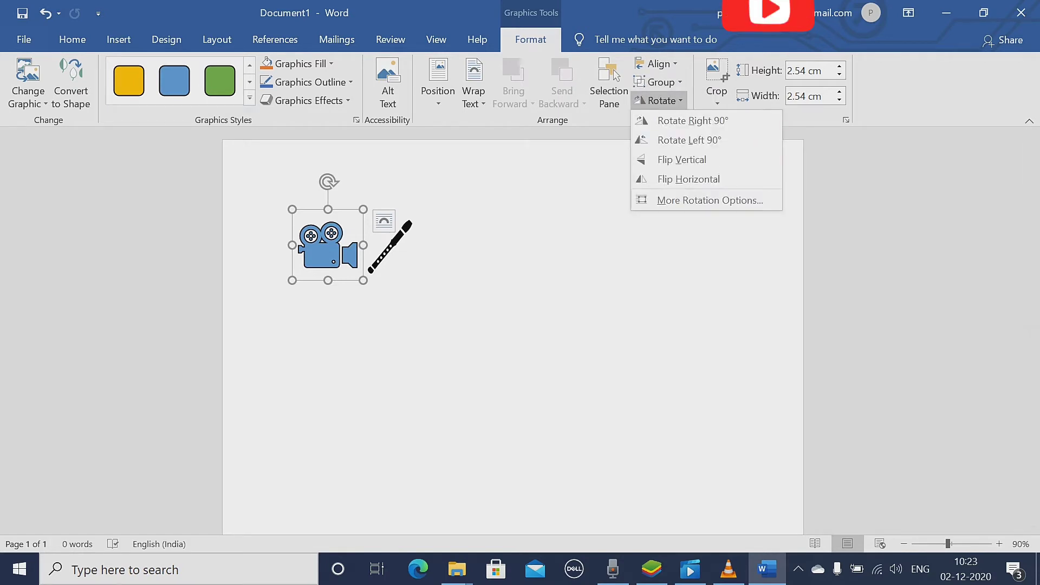
{"action": "key", "text": "Escape"}
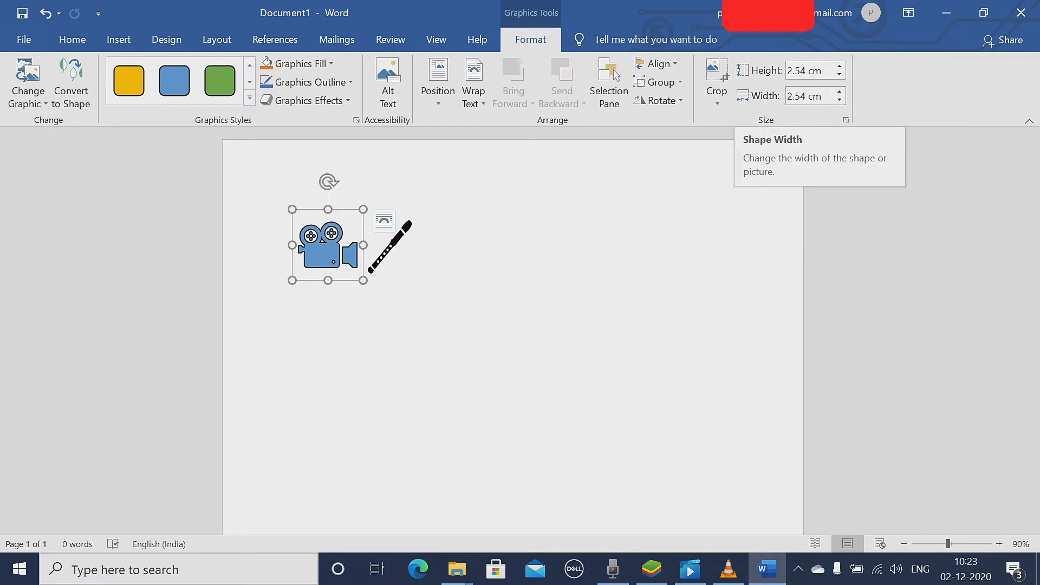
Insert an empty paragraph before the line containing the two icons.
{"action": "left_click", "coordinate": [293, 274]}
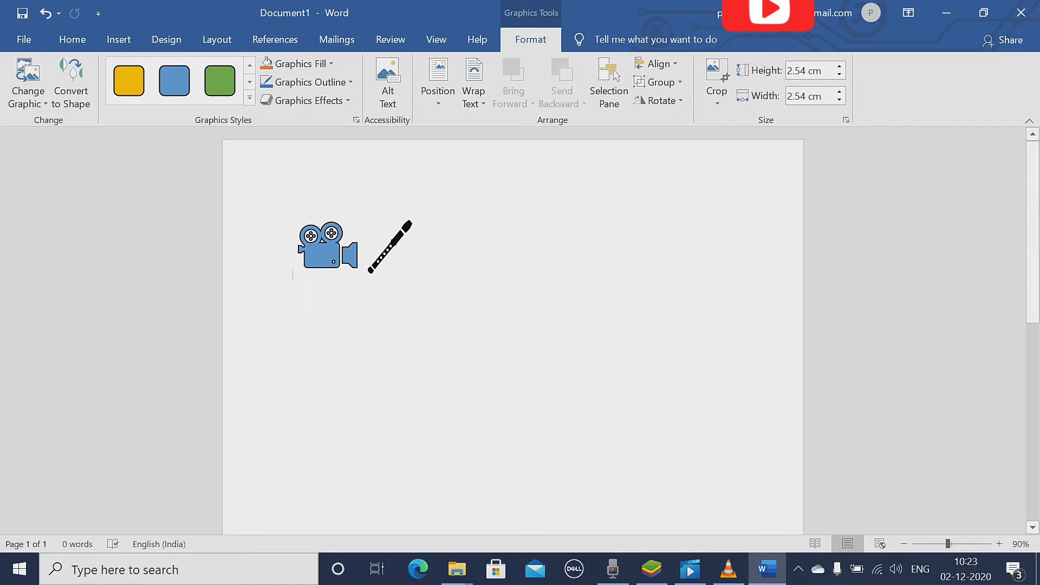
{"action": "key", "text": "Return"}
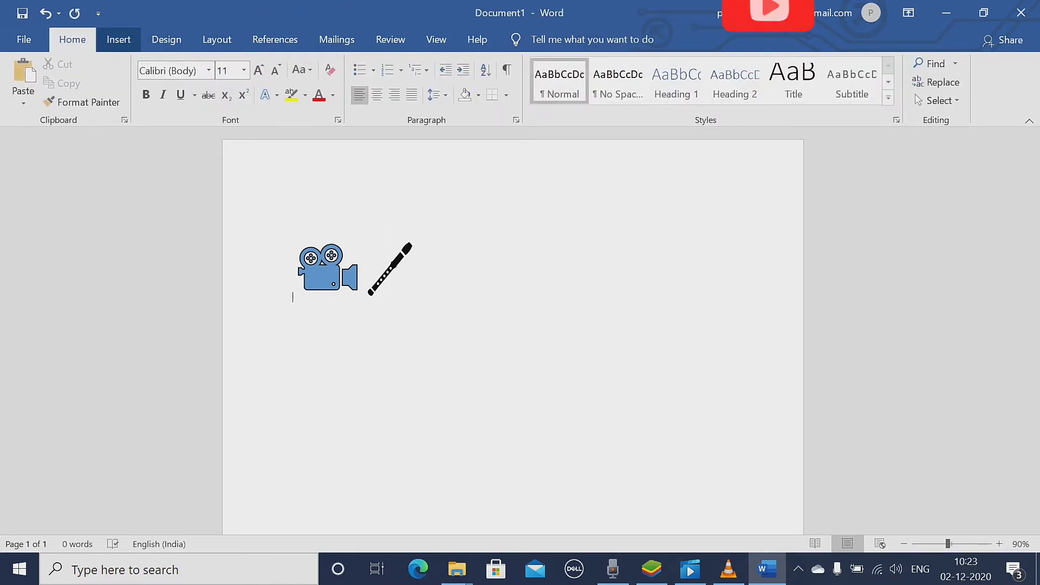
{"action": "left_click", "coordinate": [118, 39]}
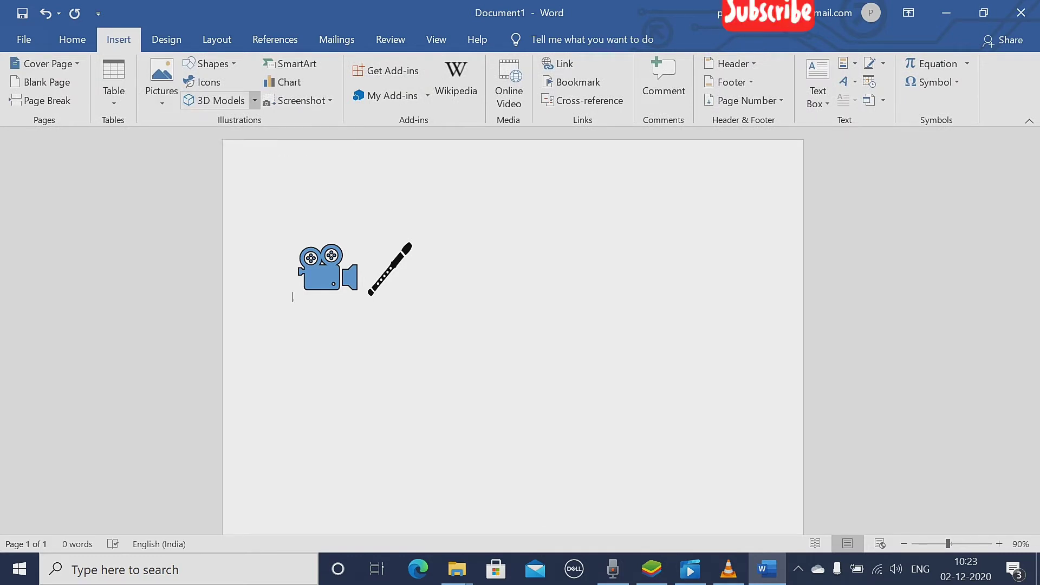
{"action": "left_click", "coordinate": [217, 100]}
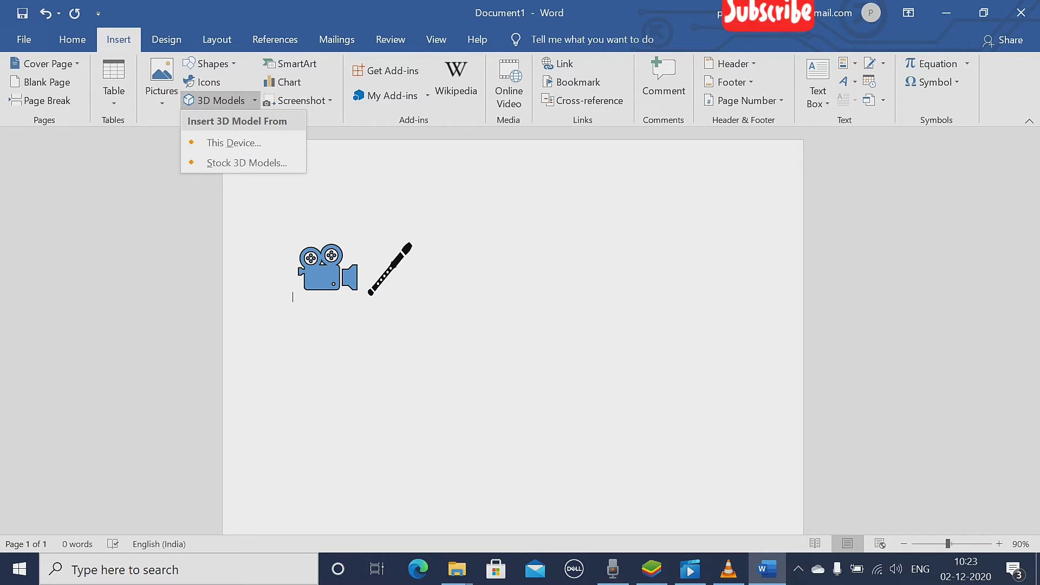
{"action": "left_click", "coordinate": [234, 142]}
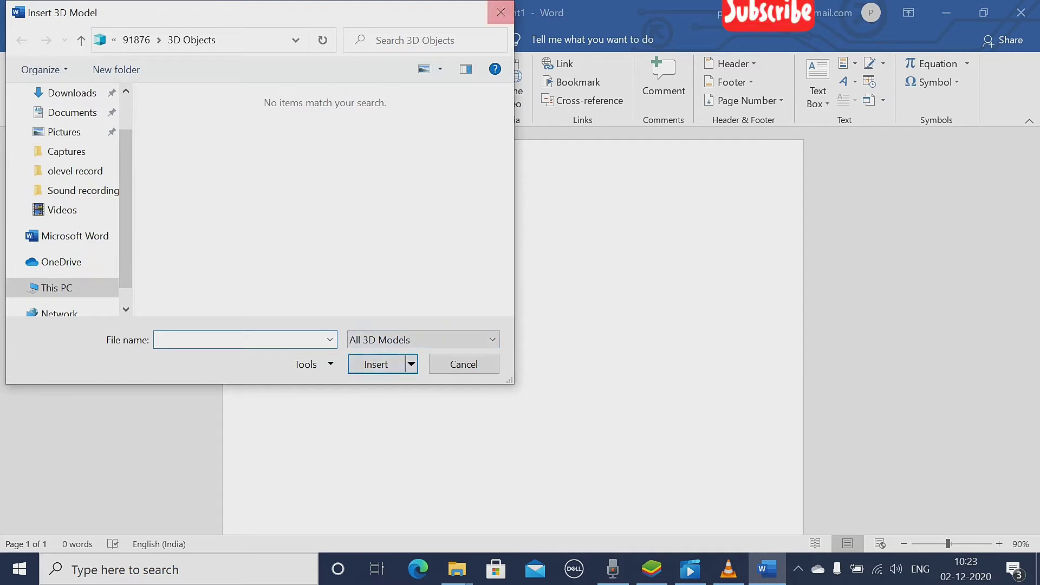
{"action": "left_click", "coordinate": [500, 12]}
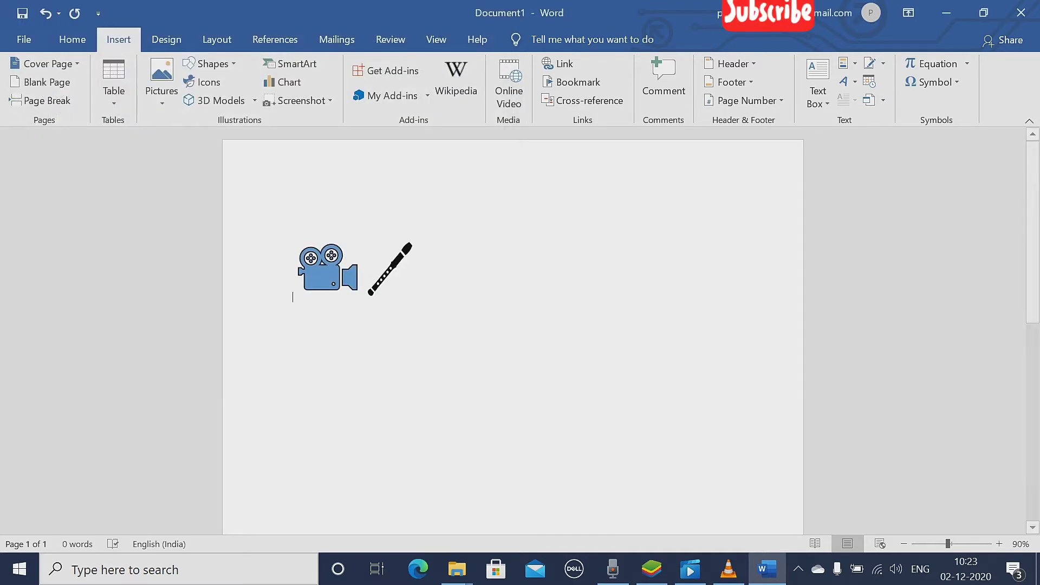
Insert the laughing emoji with four blue teardrops from the Emoji category of the online 3D models.
{"action": "left_click", "coordinate": [216, 101]}
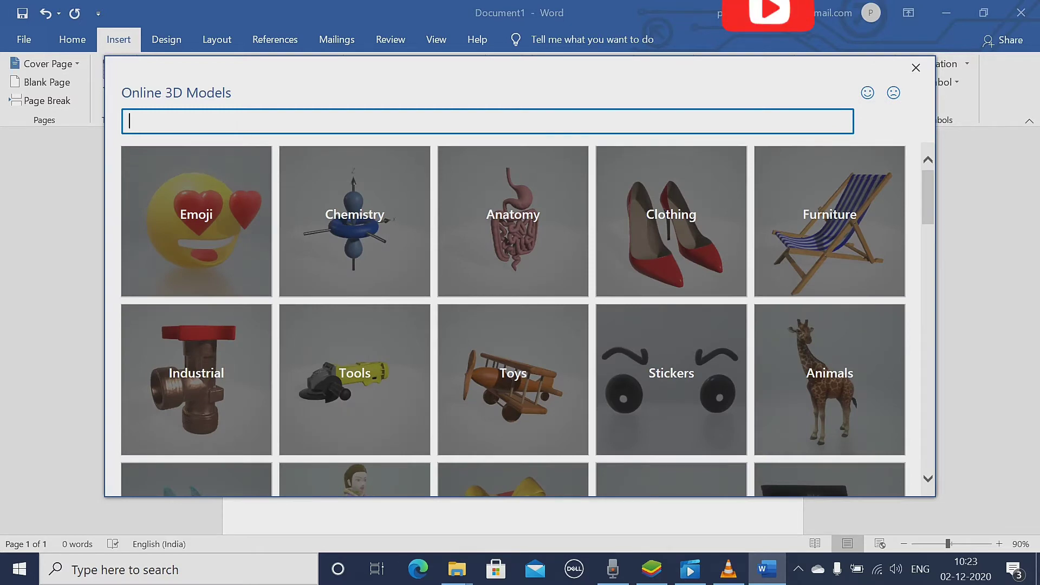
{"action": "left_click", "coordinate": [196, 222]}
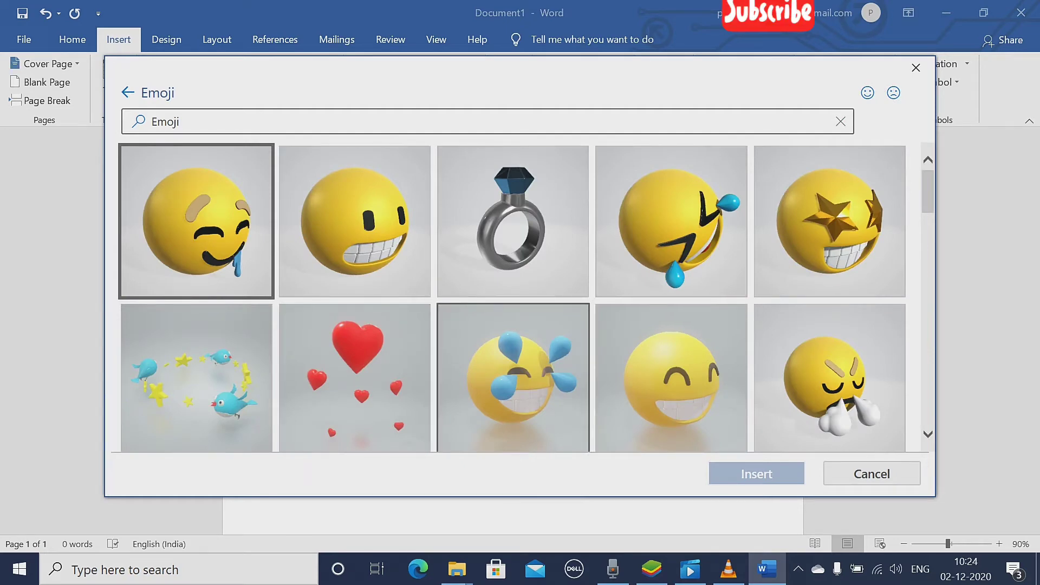
{"action": "left_click", "coordinate": [513, 378]}
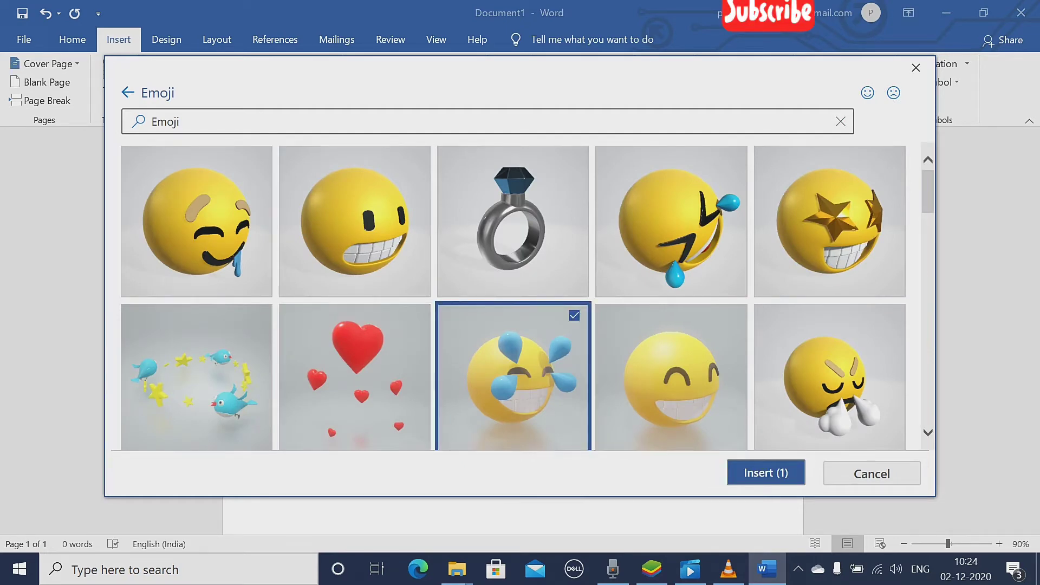
{"action": "left_click", "coordinate": [765, 472]}
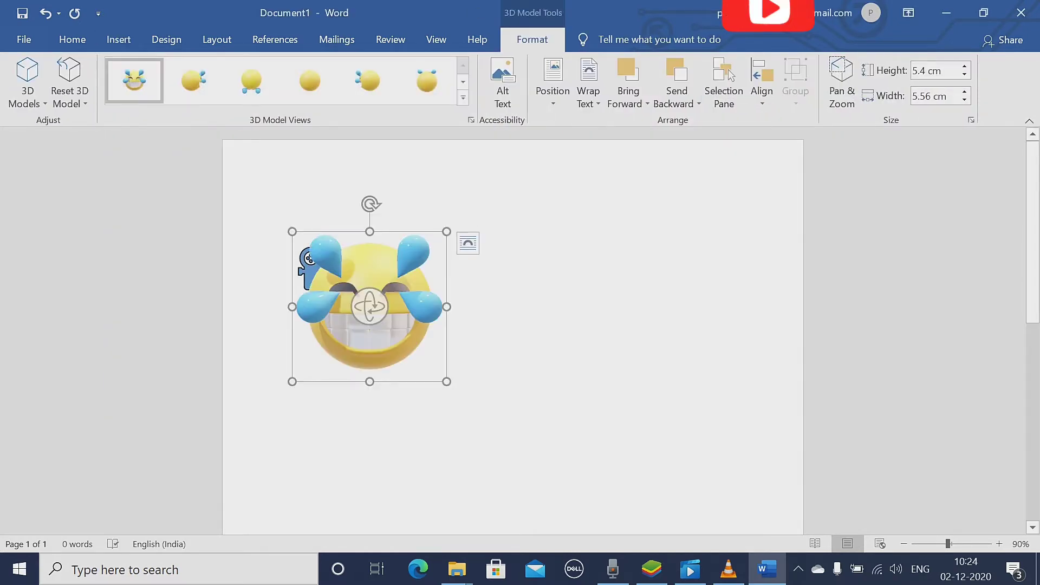
Move the emoji model to the right of and below the icons, and rotate it in 3D so the face turns down and left.
{"action": "left_click_drag", "start_coordinate": [370, 341], "coordinate": [546, 384]}
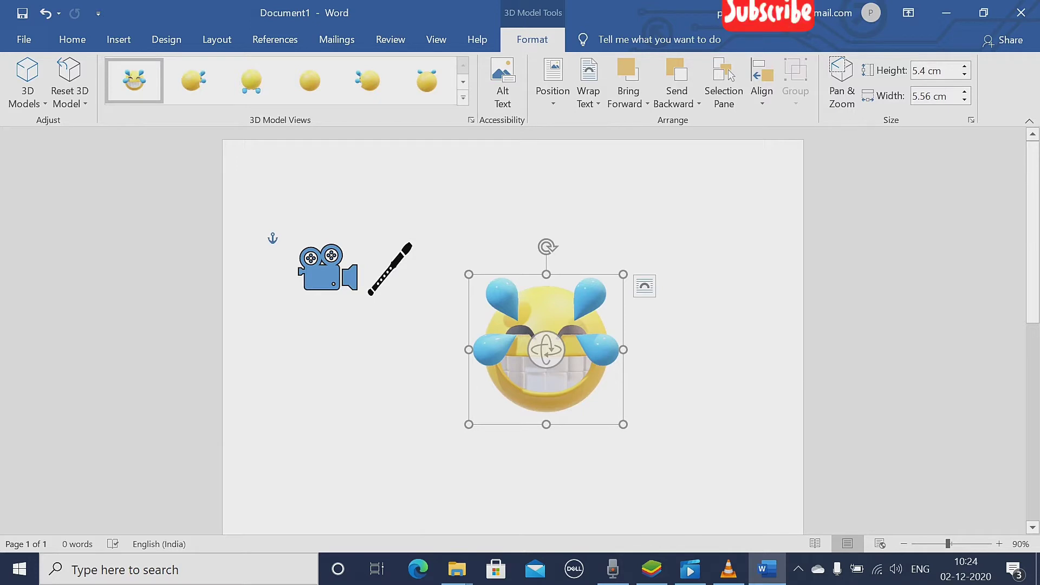
{"action": "left_click_drag", "start_coordinate": [546, 349], "coordinate": [499, 353]}
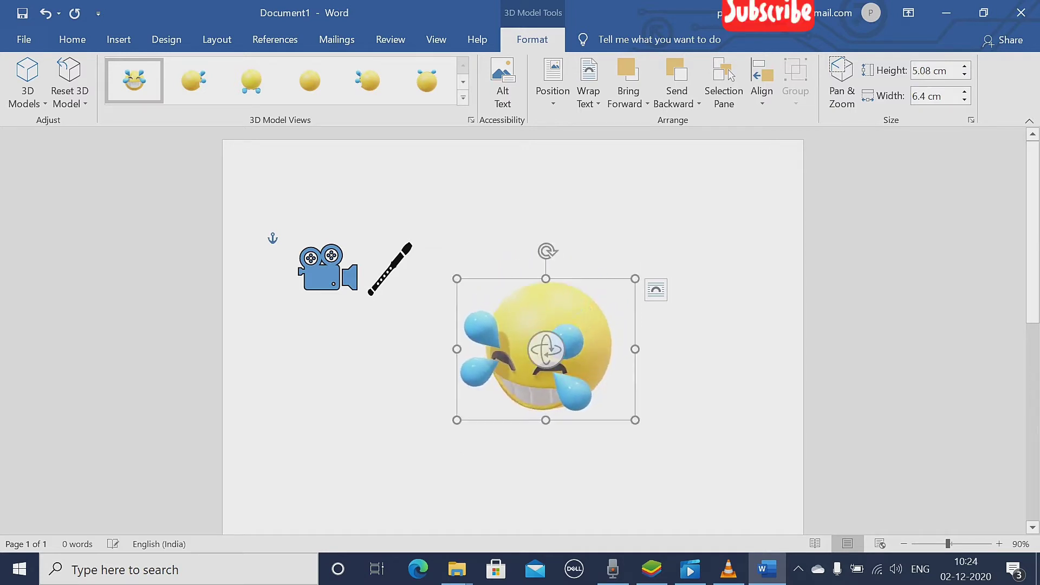
Search the online 3D models for "computer" and insert the desktop monitor with keyboard and mouse.
{"action": "left_click", "coordinate": [119, 39]}
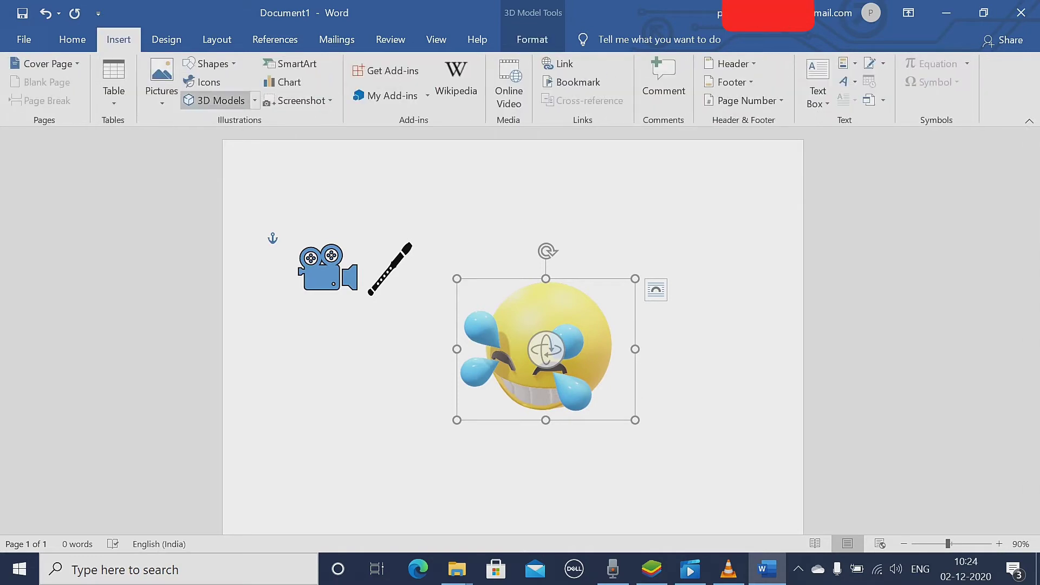
{"action": "left_click", "coordinate": [215, 100]}
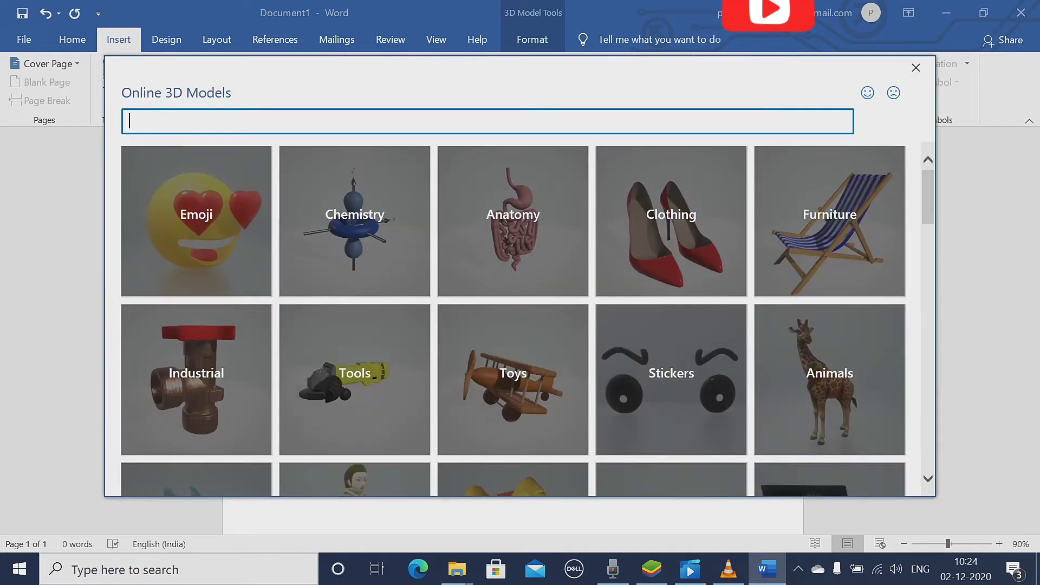
{"action": "type", "text": "computer"}
{"action": "key", "text": "Return"}
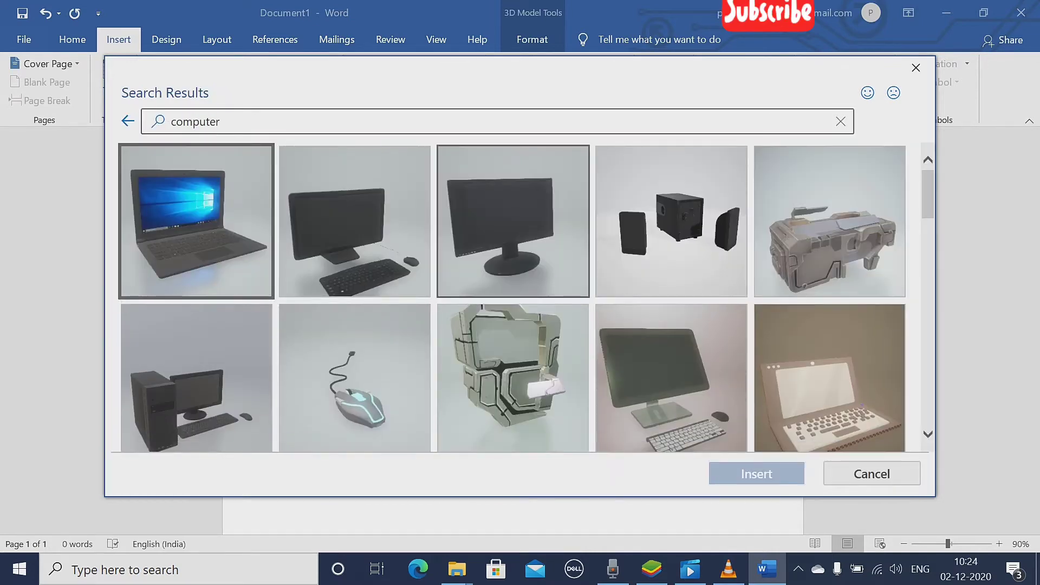
{"action": "scroll", "coordinate": [848, 260], "scroll_direction": "down", "scroll_amount": 3}
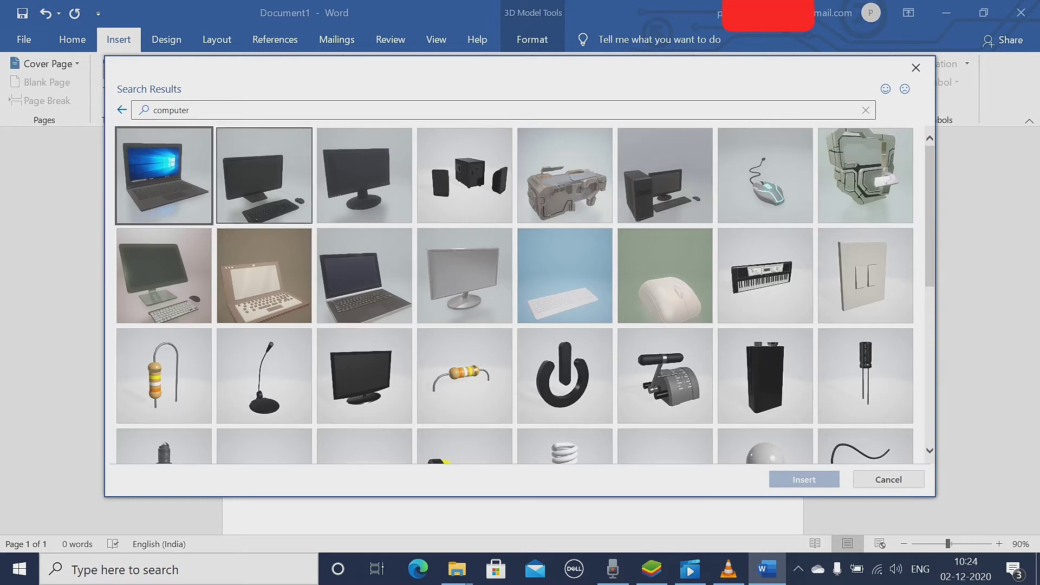
{"action": "left_click", "coordinate": [264, 175]}
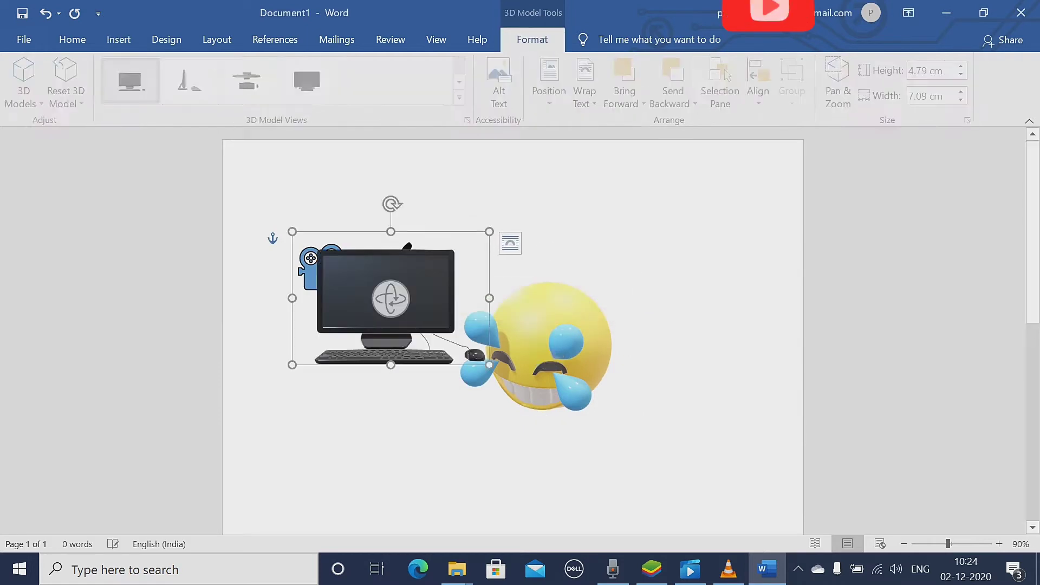
Move the computer model below the two icons and rotate it in 3D to an angled side view.
{"action": "scroll", "coordinate": [512, 330], "scroll_direction": "down", "scroll_amount": 3}
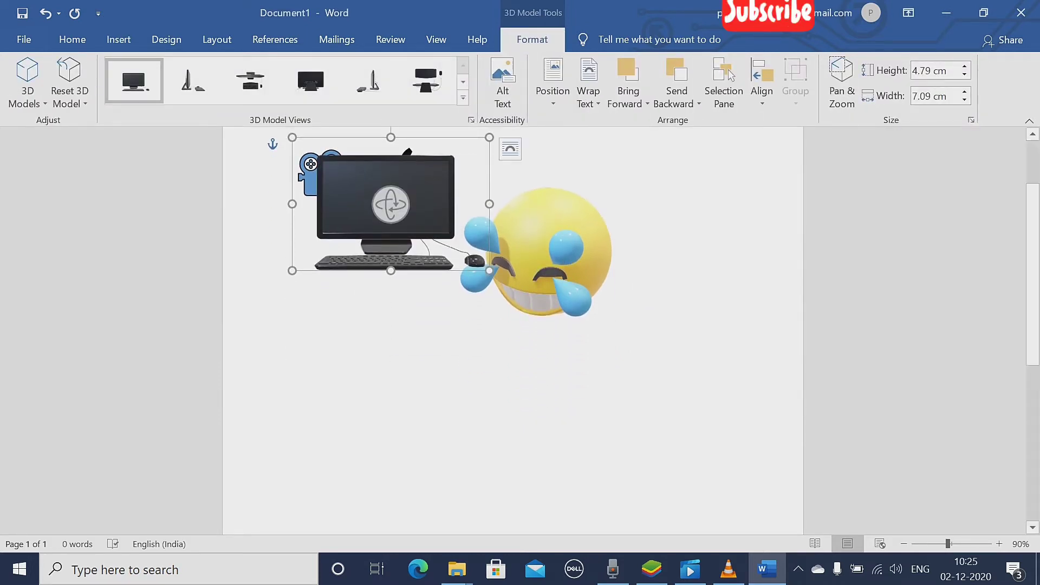
{"action": "left_click_drag", "start_coordinate": [390, 204], "coordinate": [338, 379]}
{"action": "left_click", "coordinate": [416, 202]}
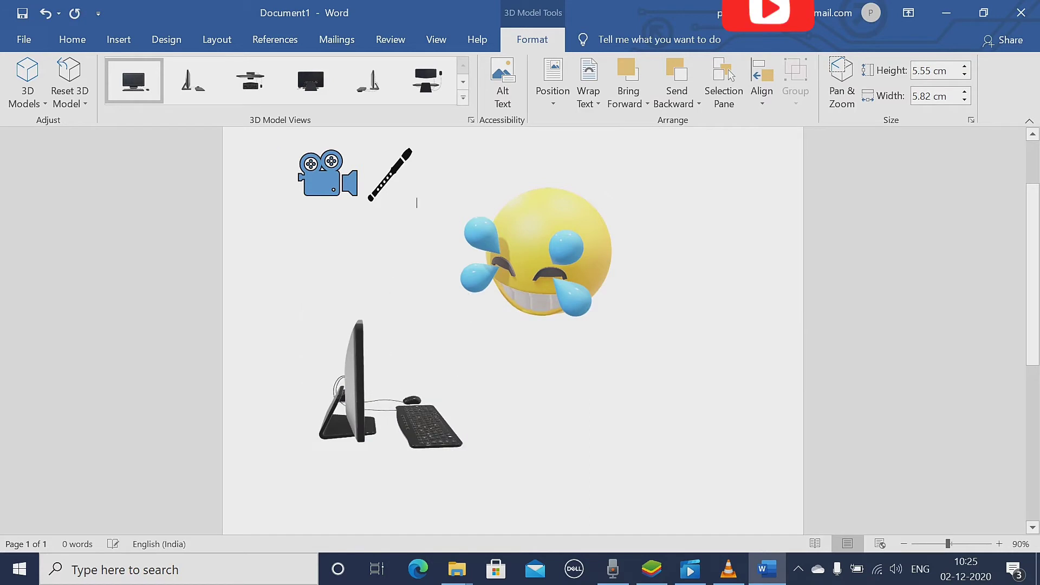
{"action": "left_click", "coordinate": [389, 175]}
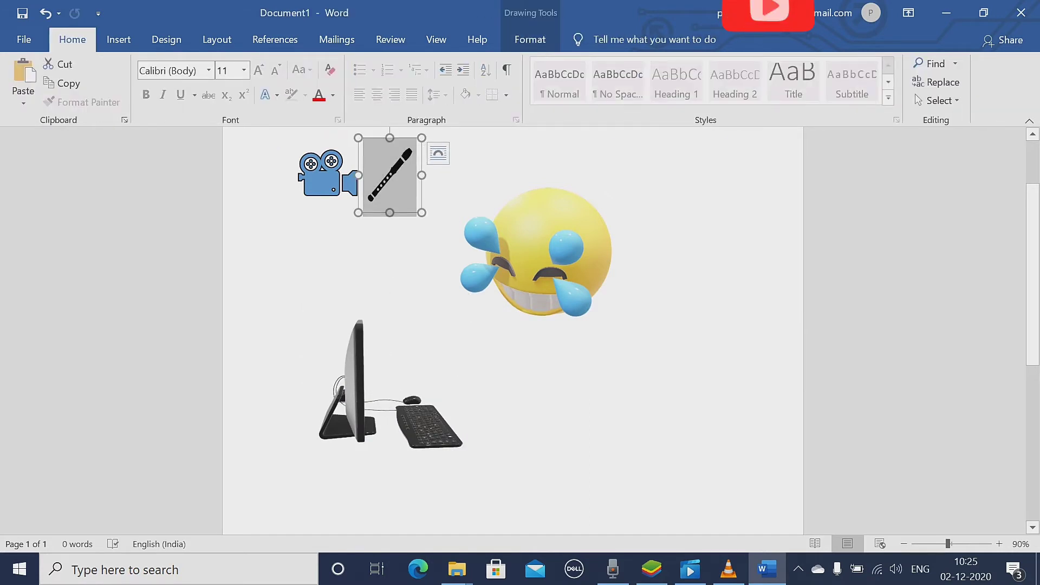
{"action": "left_click", "coordinate": [385, 379]}
{"action": "mouse_move", "coordinate": [384, 379]}
{"action": "left_mouse_down"}
{"action": "mouse_move", "coordinate": [466, 379]}
{"action": "mouse_move", "coordinate": [403, 393]}
{"action": "mouse_move", "coordinate": [401, 374]}
{"action": "mouse_move", "coordinate": [379, 380]}
{"action": "mouse_move", "coordinate": [408, 386]}
{"action": "mouse_move", "coordinate": [404, 376]}
{"action": "left_mouse_up"}
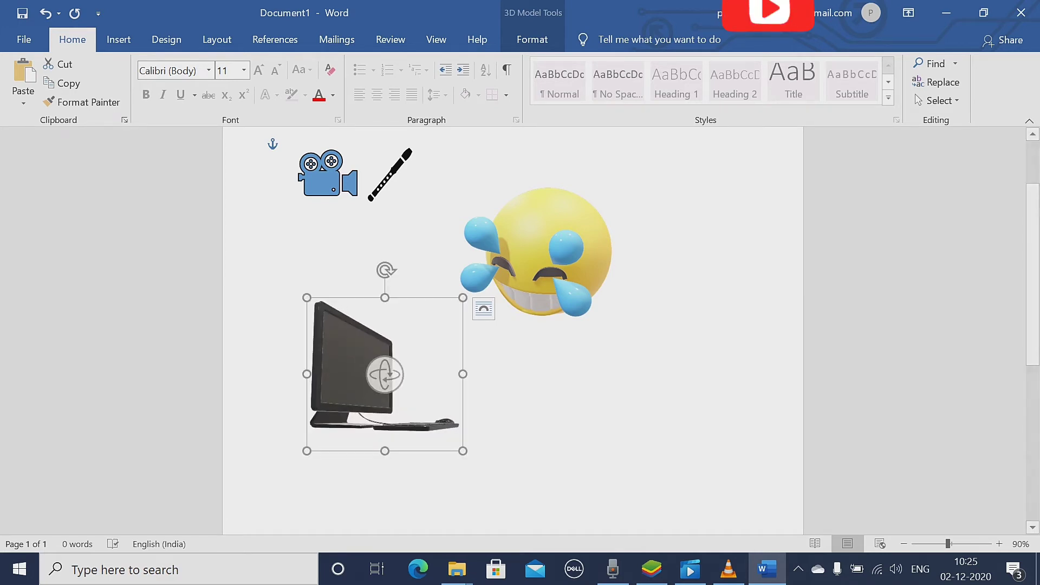
Check the sources for inserting 3D models, and reset the computer model to its original orientation.
{"action": "left_click", "coordinate": [532, 39]}
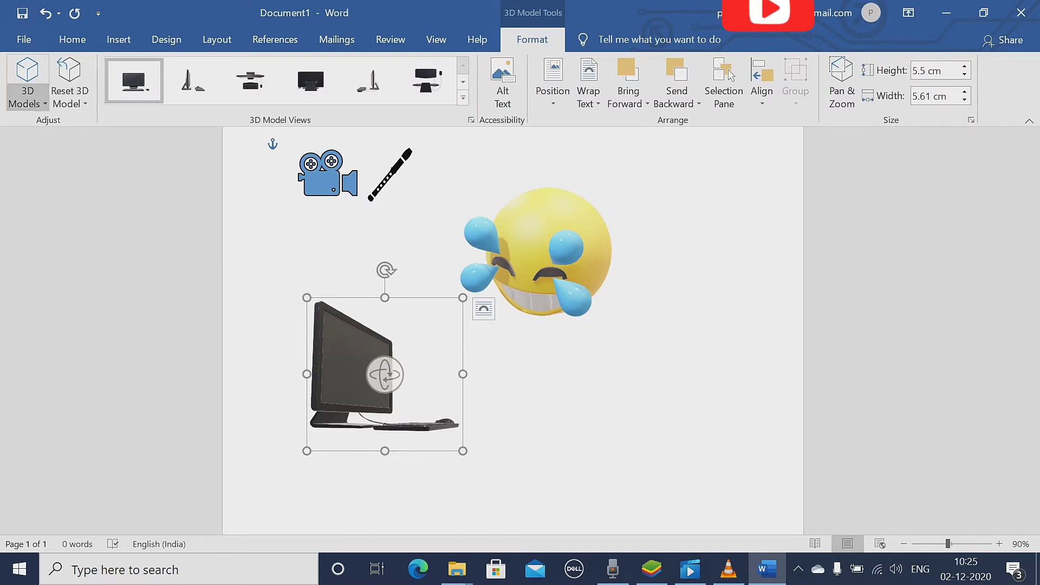
{"action": "left_click", "coordinate": [27, 92]}
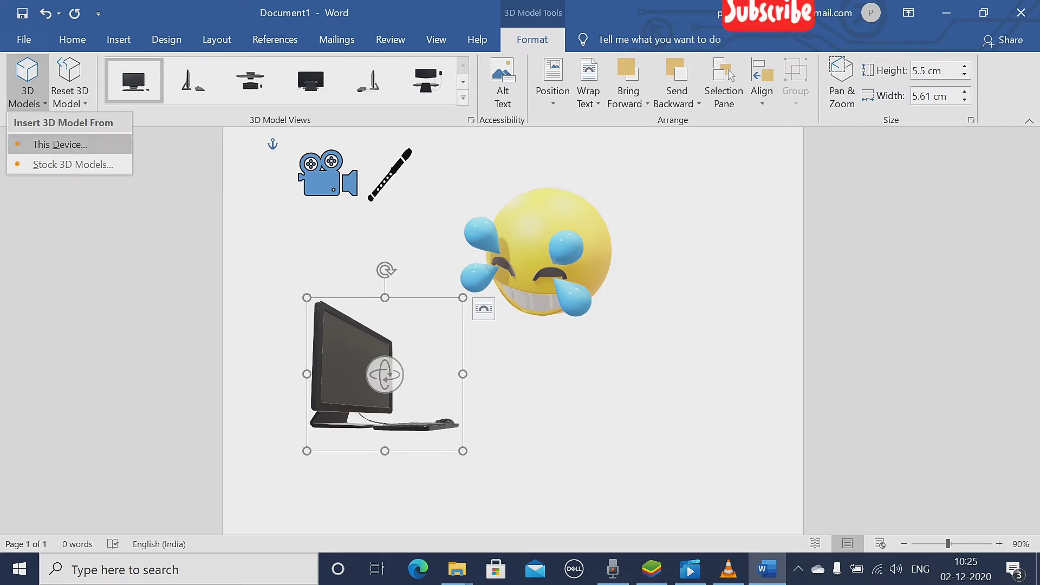
{"action": "left_click", "coordinate": [70, 95]}
{"action": "left_click", "coordinate": [70, 98]}
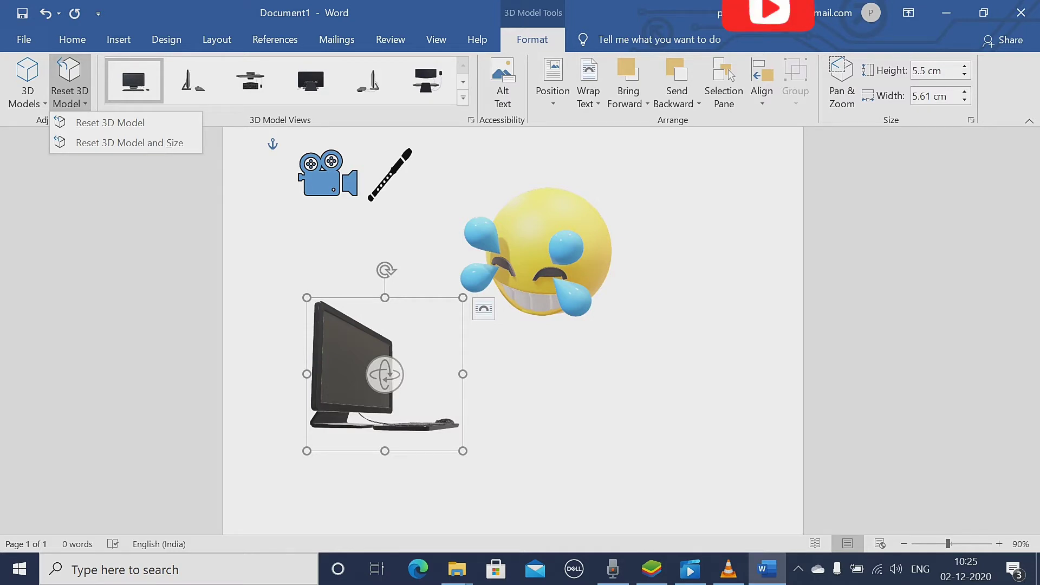
{"action": "left_click", "coordinate": [109, 123]}
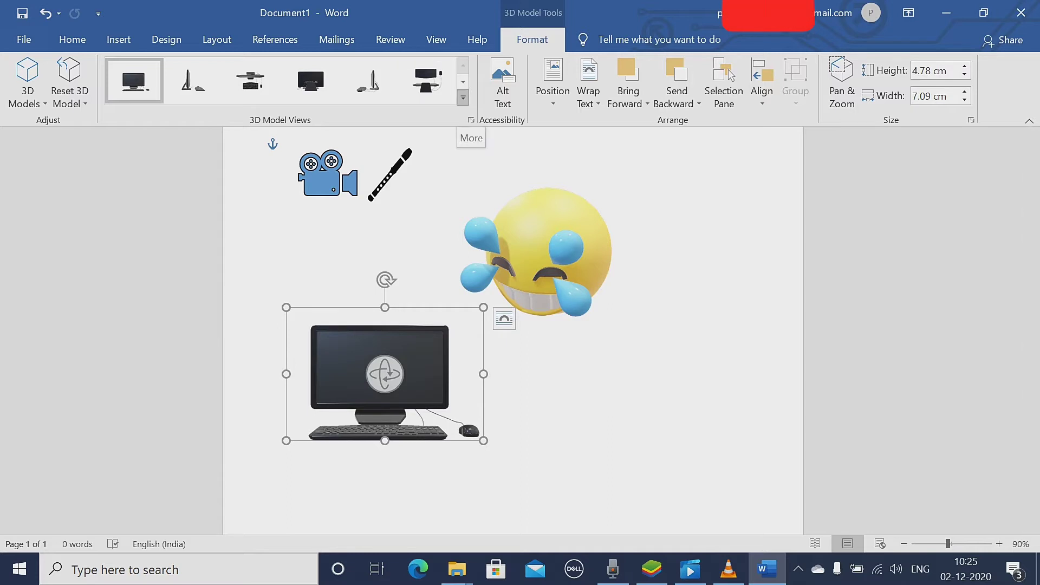
Review the computer model's preset views and its text wrapping, bring forward and send backward choices.
{"action": "left_click", "coordinate": [463, 97]}
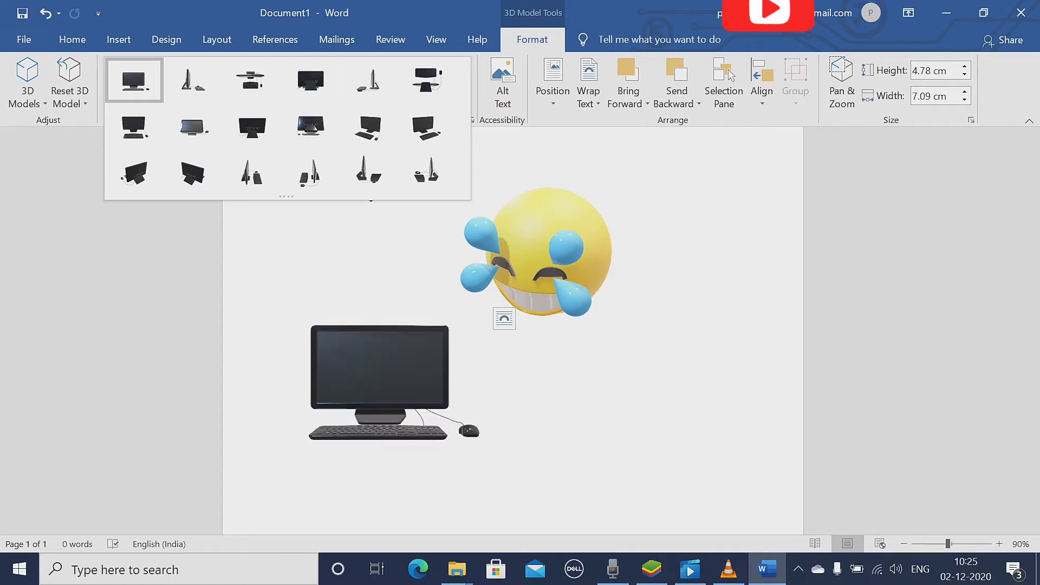
{"action": "key", "text": "Escape"}
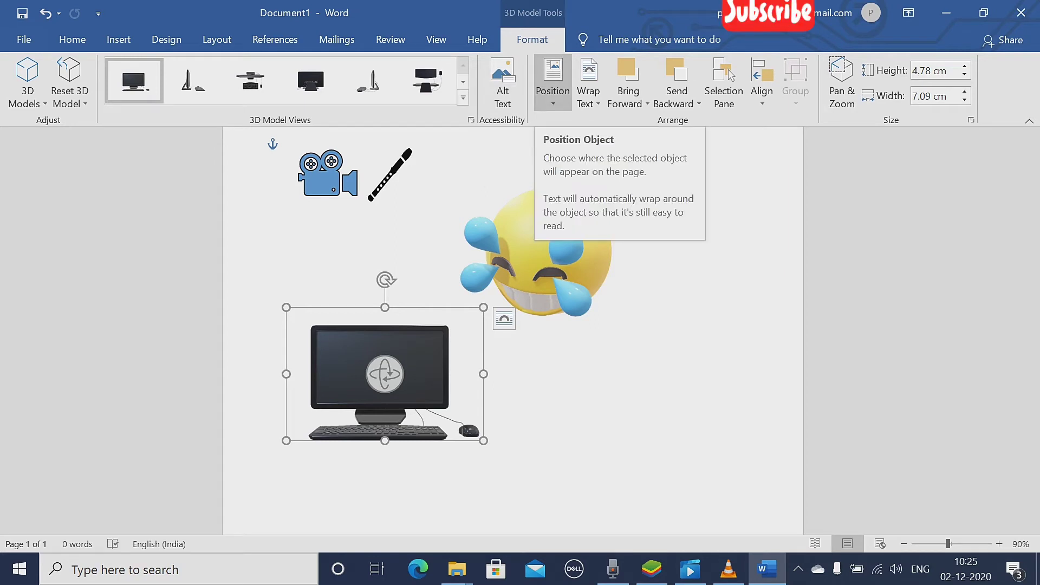
{"action": "left_click", "coordinate": [587, 96]}
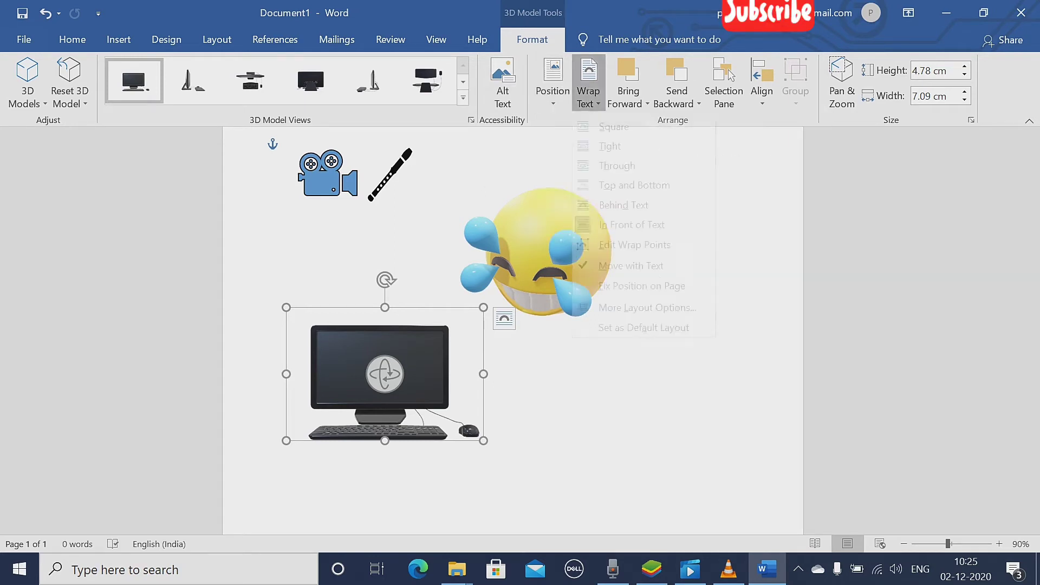
{"action": "left_click", "coordinate": [628, 97]}
{"action": "left_click", "coordinate": [629, 96]}
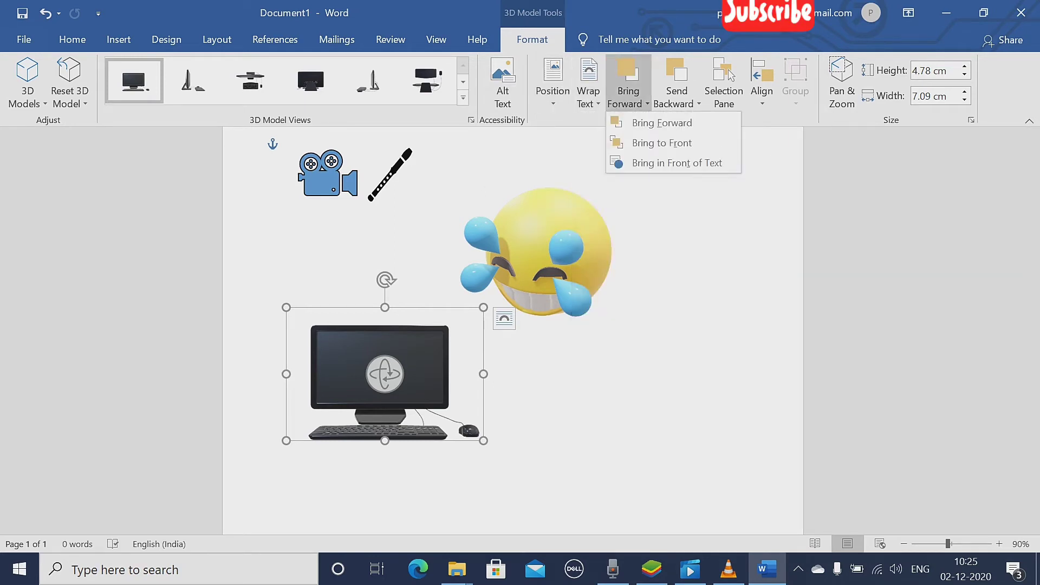
{"action": "left_click", "coordinate": [676, 96]}
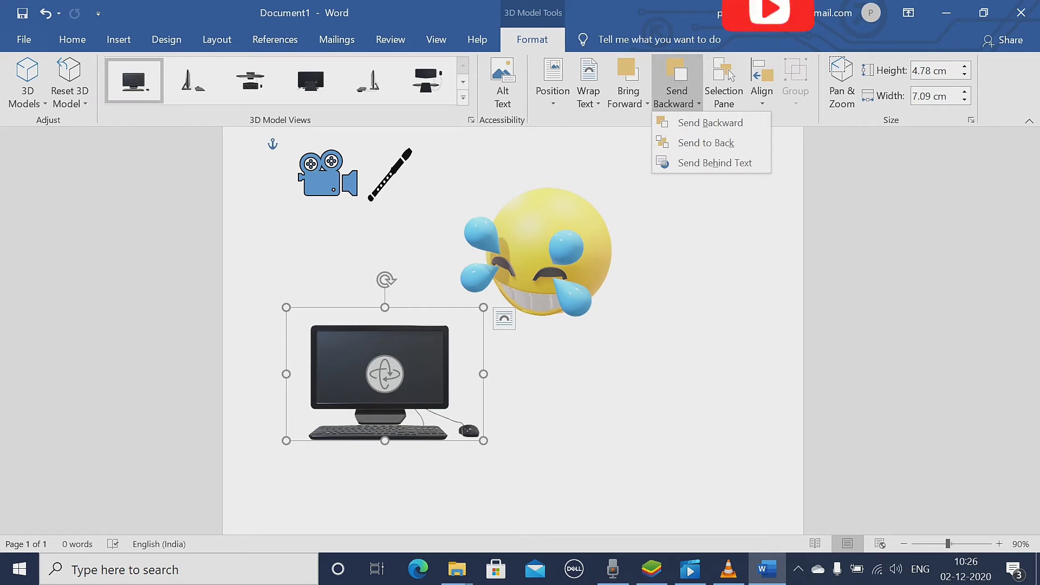
Try Pan & Zoom on the computer model, enlarging it inside its frame and shifting it toward the upper-right corner.
{"action": "left_click", "coordinate": [841, 81]}
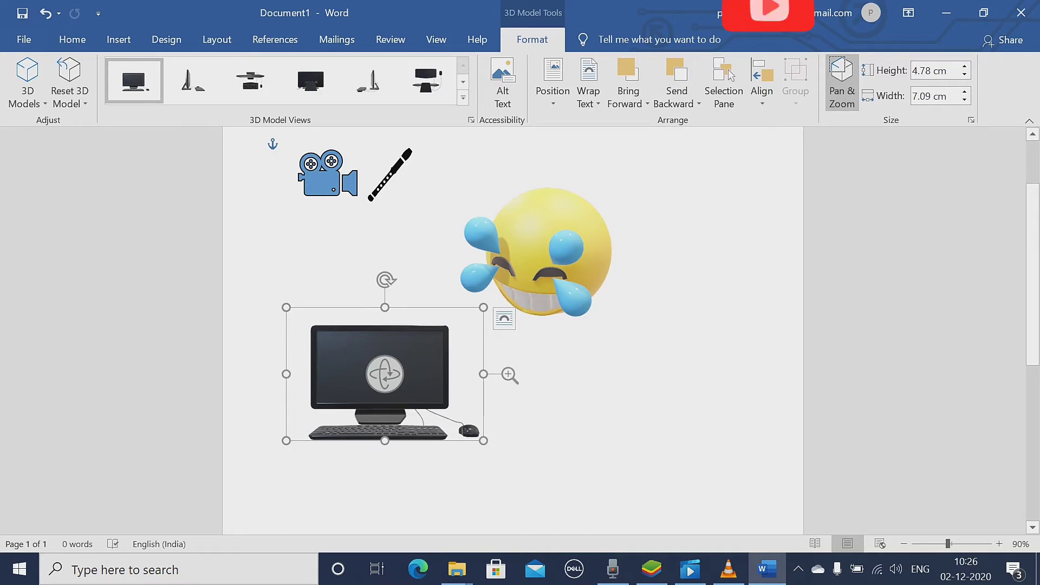
{"action": "left_click_drag", "start_coordinate": [509, 375], "coordinate": [508, 363]}
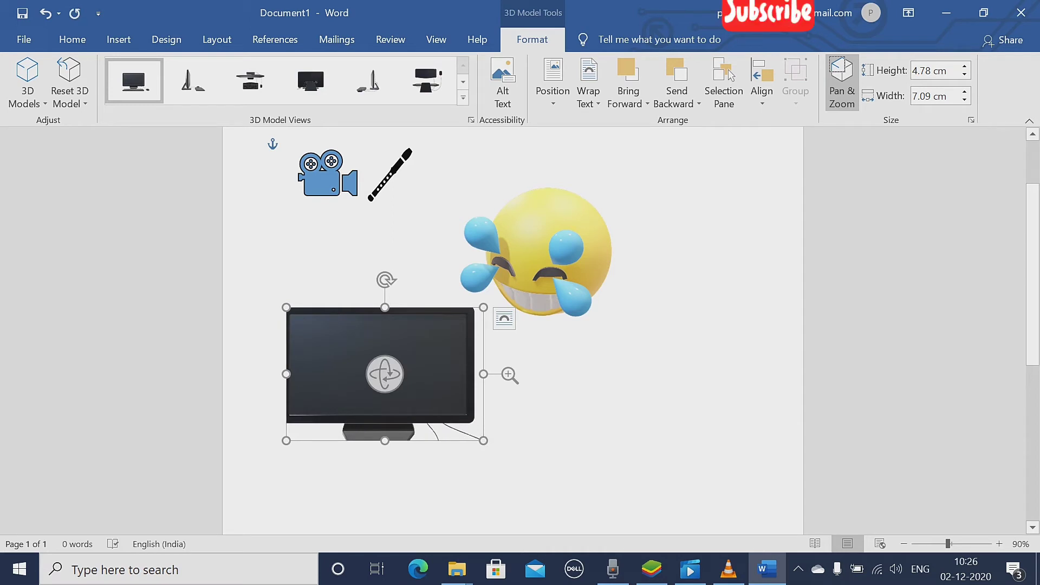
{"action": "left_click_drag", "start_coordinate": [384, 373], "coordinate": [426, 333]}
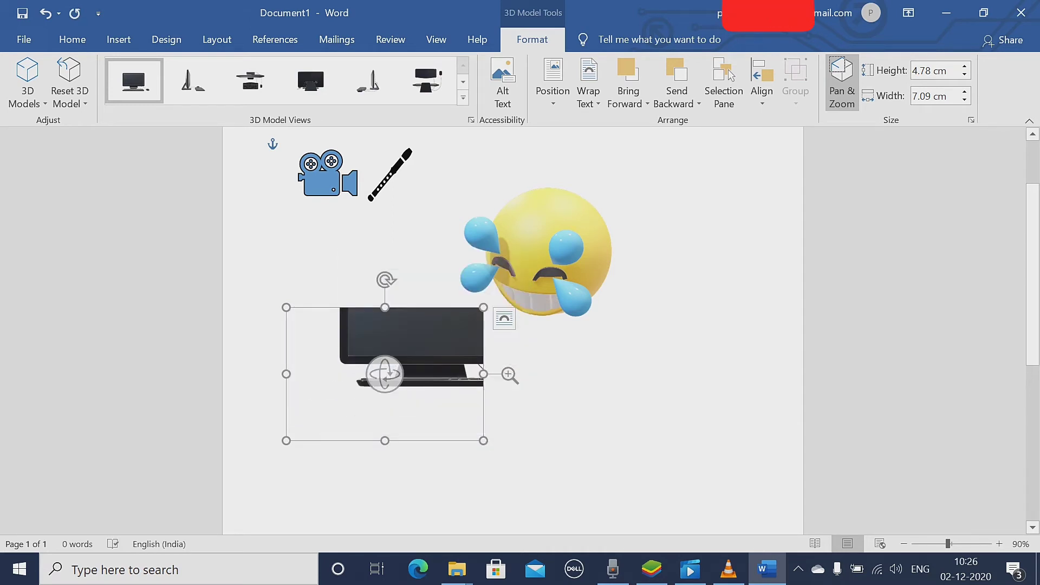
{"action": "scroll", "coordinate": [427, 334], "scroll_direction": "down", "scroll_amount": 2, "text": "ctrl"}
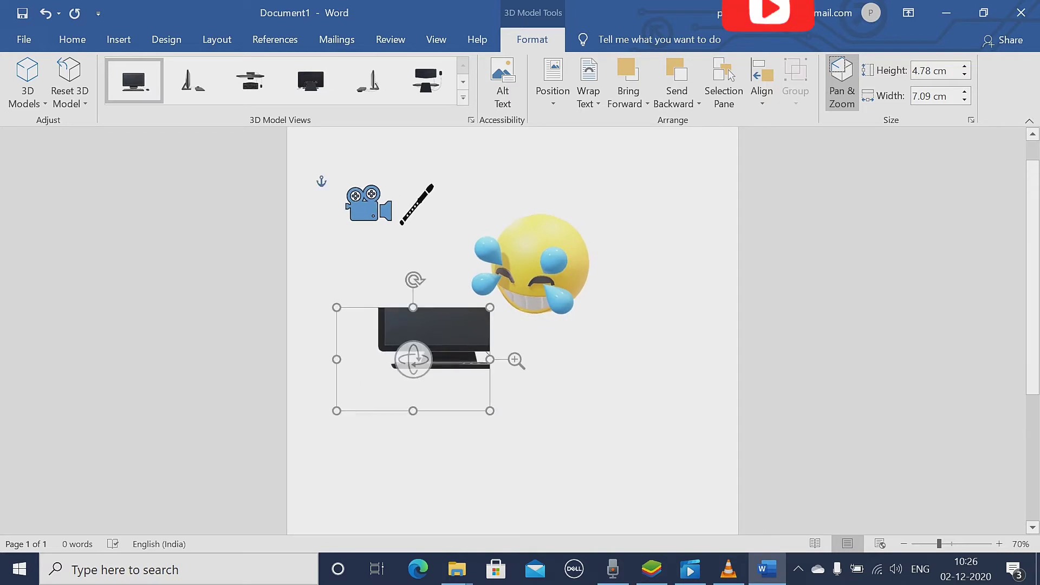
{"action": "left_click", "coordinate": [438, 226]}
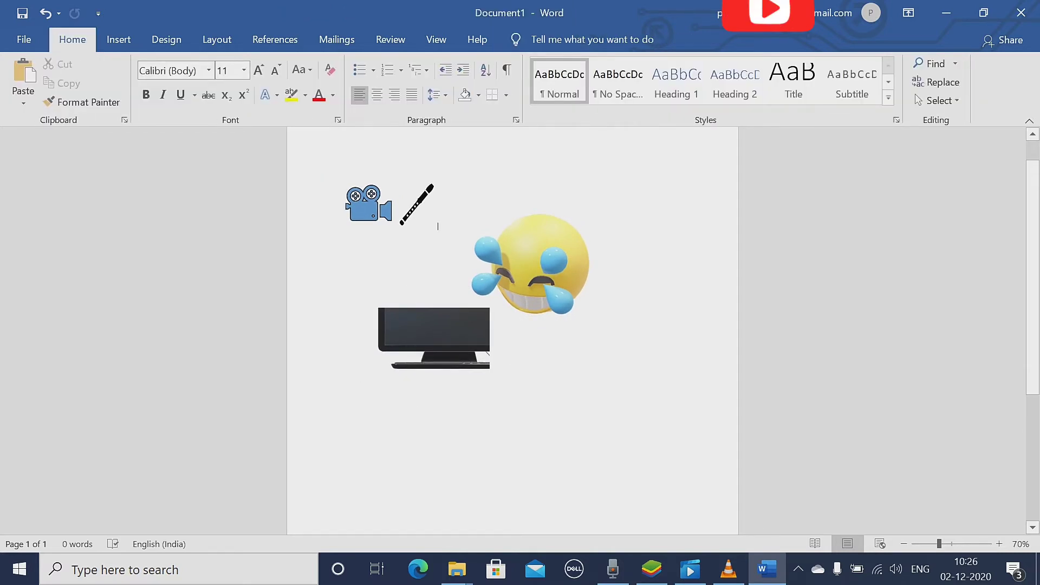
Undo the shift and enlargement of the computer model inside its frame.
{"action": "left_click", "coordinate": [433, 333]}
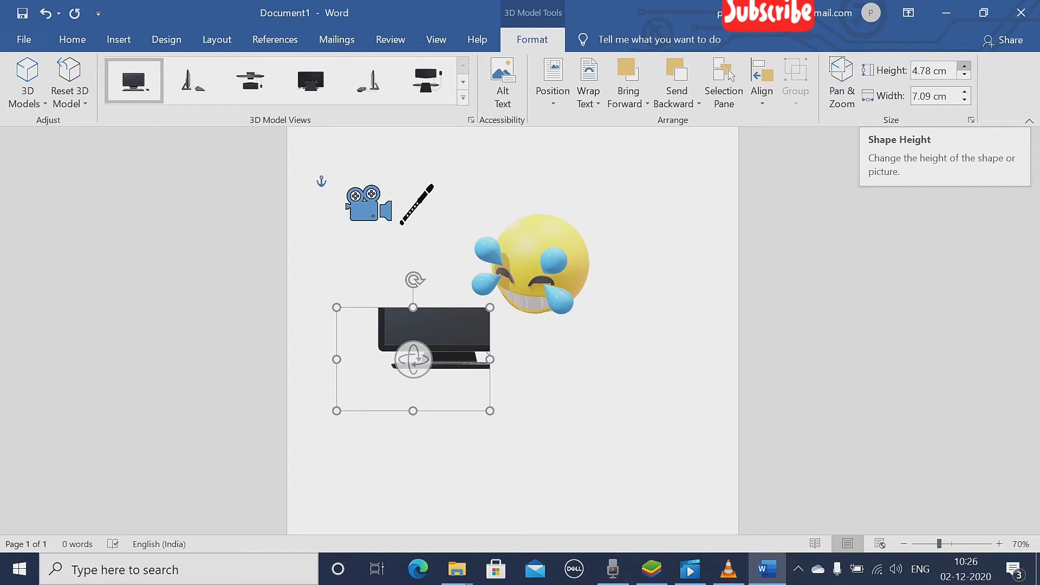
{"action": "left_click", "coordinate": [841, 84]}
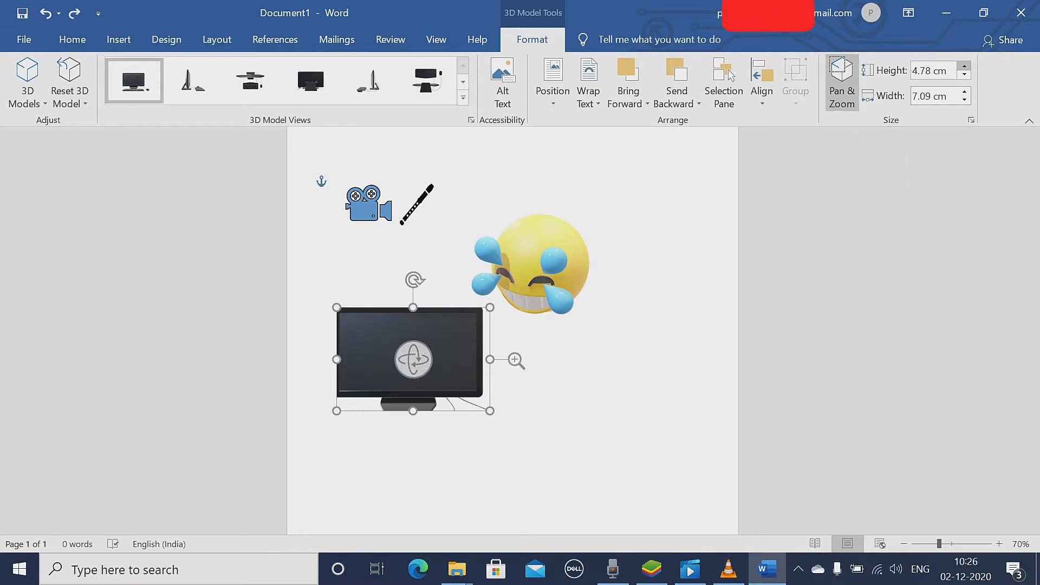
{"action": "key", "text": "ctrl+z"}
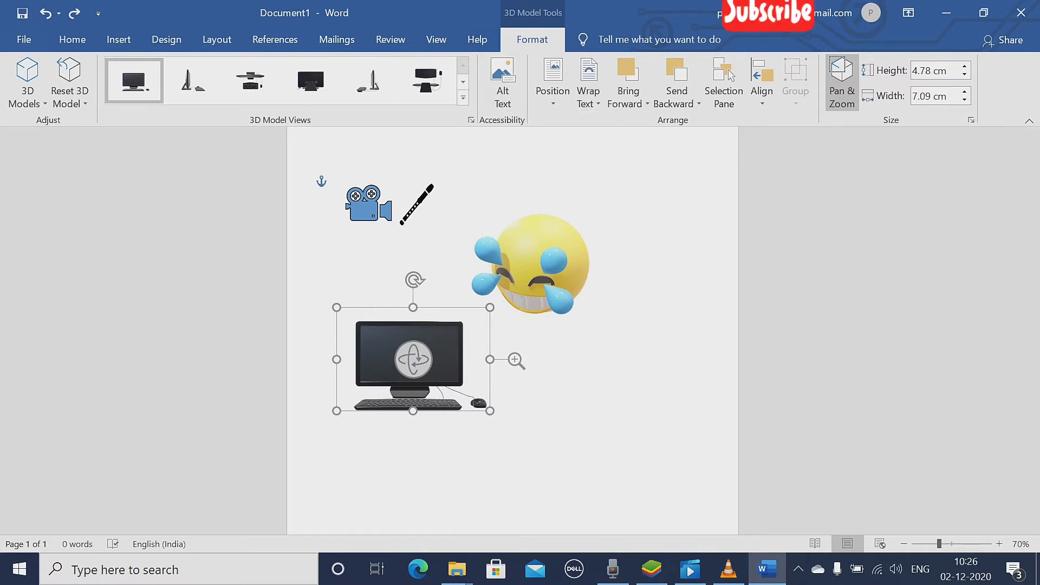
Insert a page break after the flute icon to start a second page.
{"action": "left_click", "coordinate": [119, 39]}
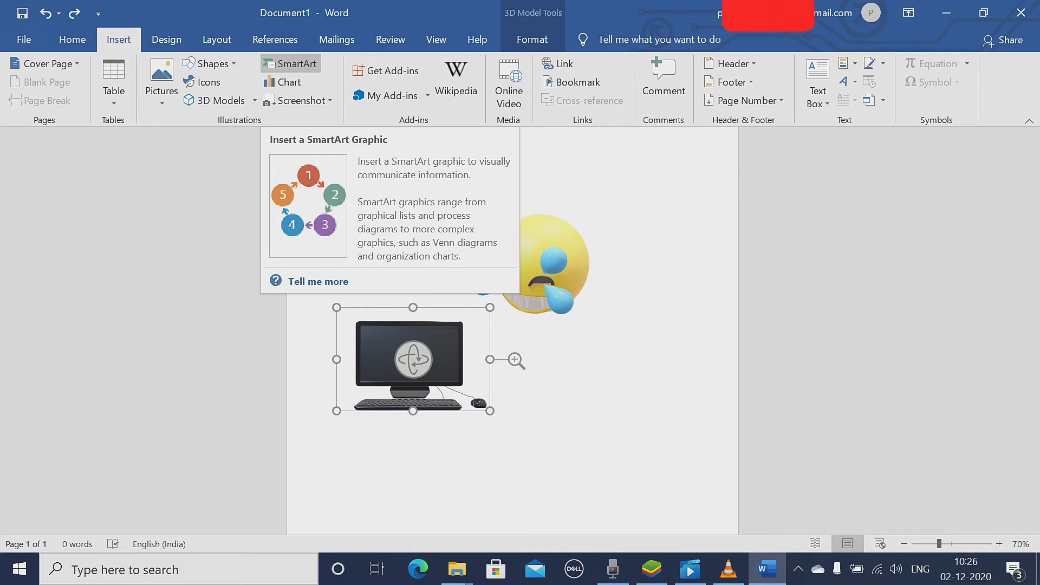
{"action": "left_click", "coordinate": [437, 227]}
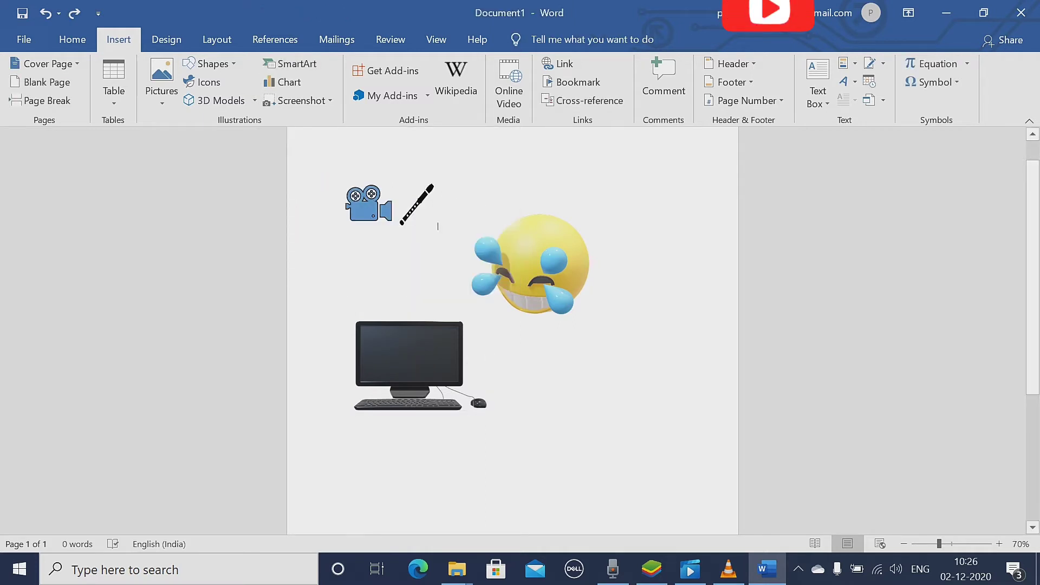
{"action": "key", "text": "ctrl+Return"}
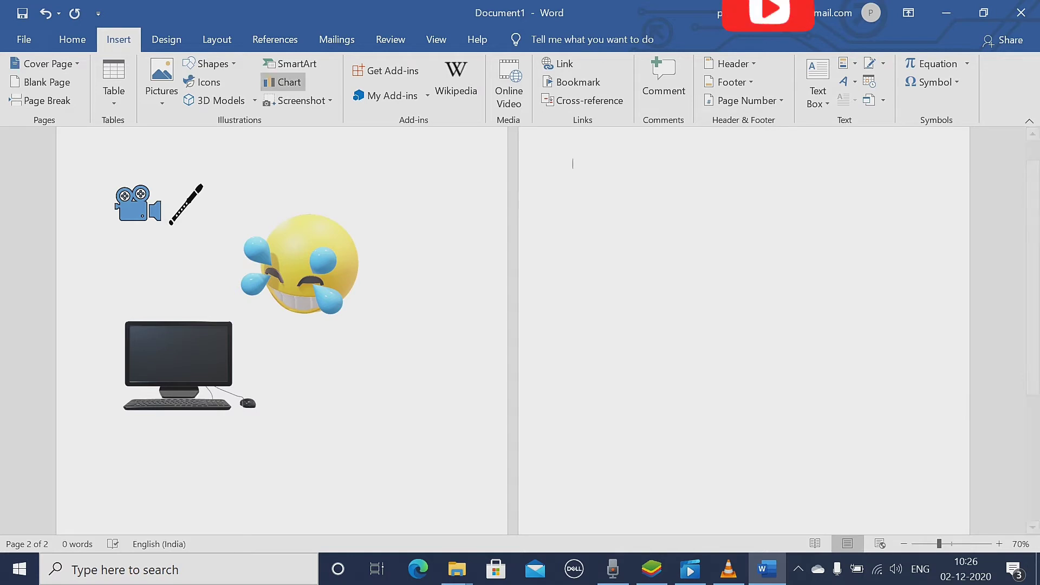
Browse the available SmartArt graphics by category, including List, Process, Cycle, Hierarchy, Matrix, Pyramid and Office.com.
{"action": "left_click", "coordinate": [291, 64]}
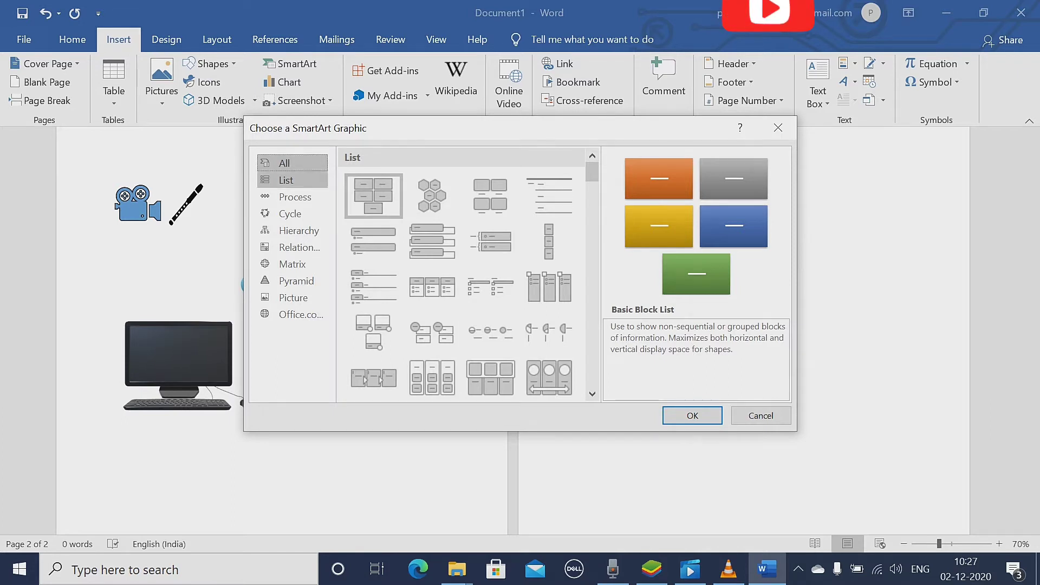
{"action": "left_click", "coordinate": [296, 231]}
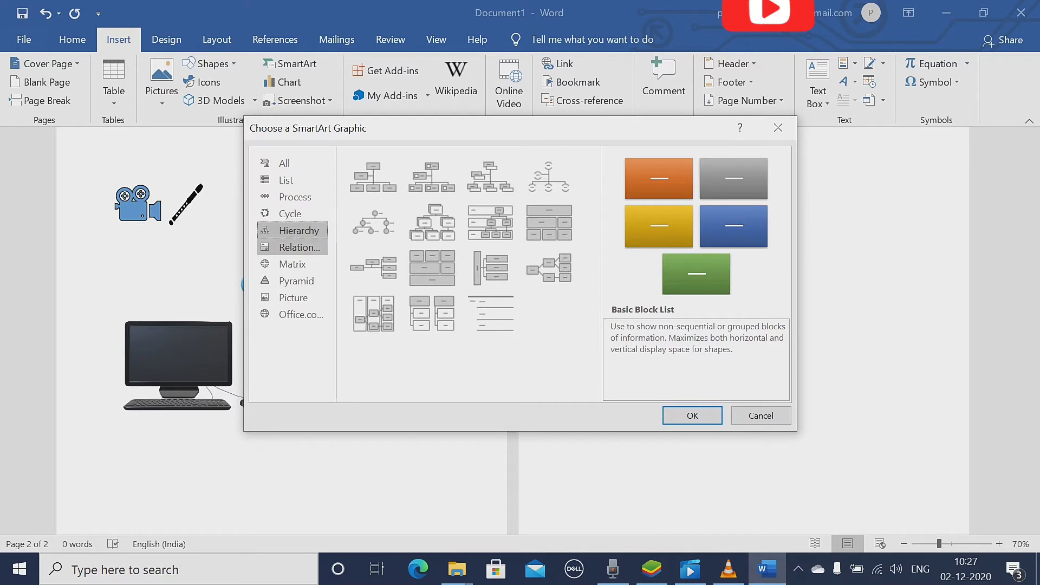
{"action": "left_click", "coordinate": [299, 246]}
{"action": "left_click", "coordinate": [292, 263]}
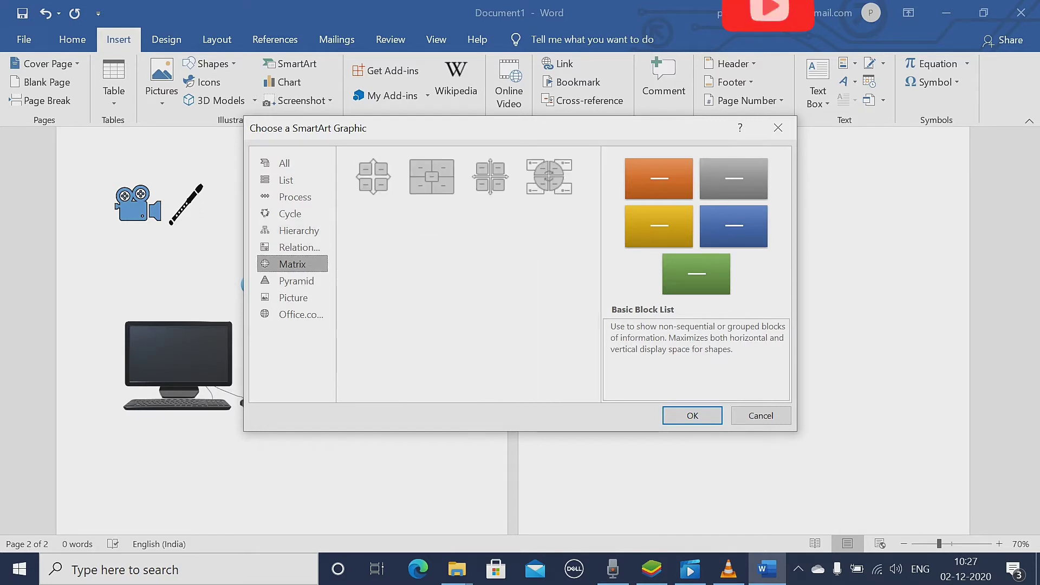
{"action": "left_click", "coordinate": [296, 281]}
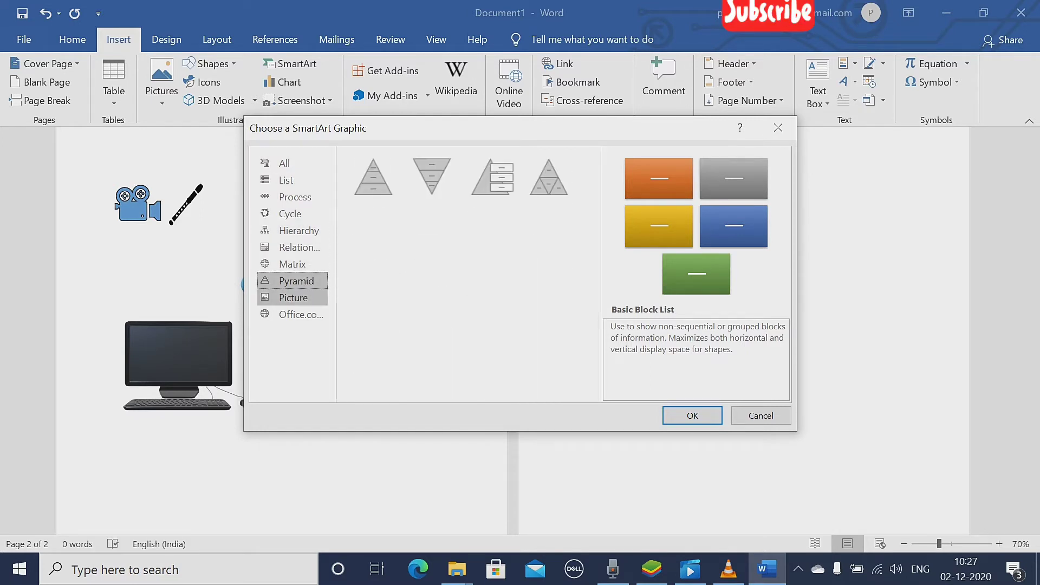
{"action": "left_click", "coordinate": [293, 298]}
{"action": "left_click", "coordinate": [301, 314]}
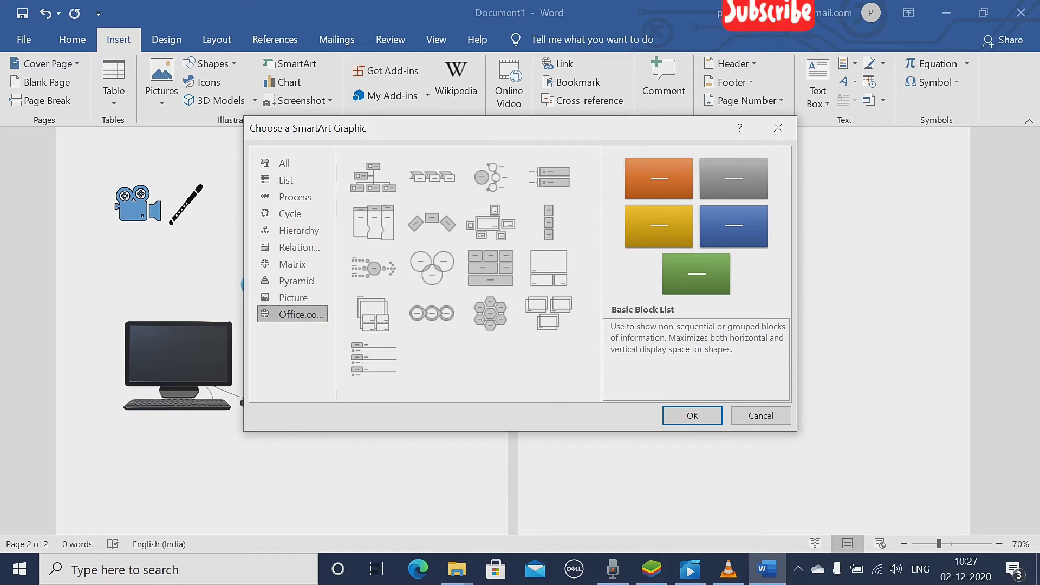
{"action": "left_click", "coordinate": [295, 197]}
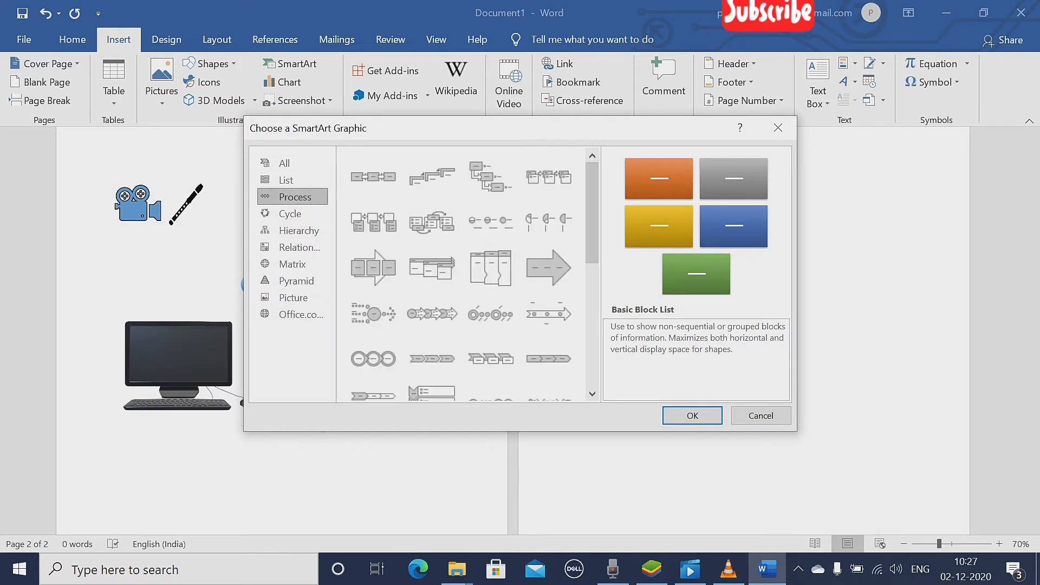
{"action": "left_click", "coordinate": [286, 180]}
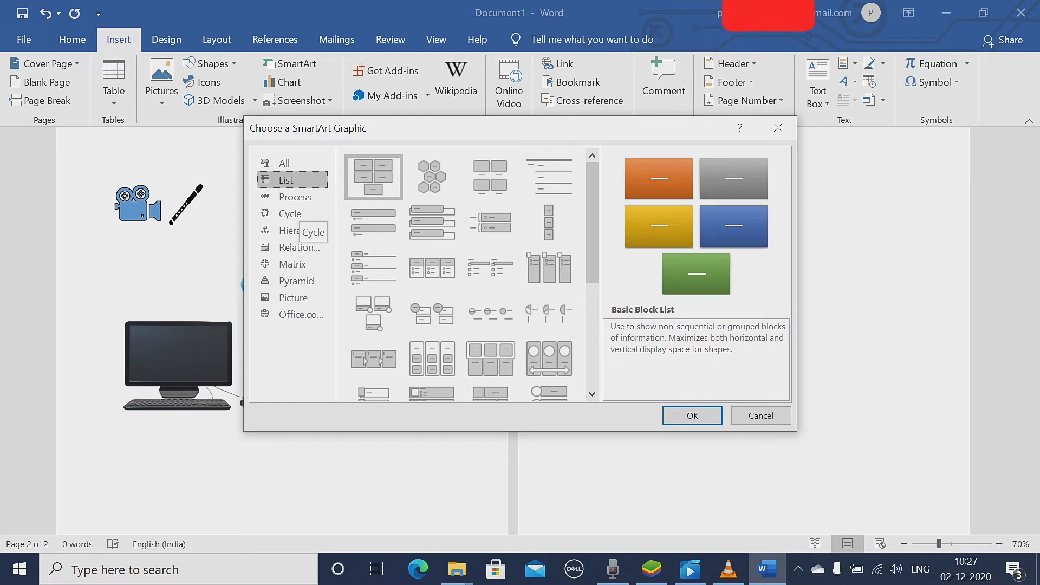
{"action": "left_click", "coordinate": [295, 197]}
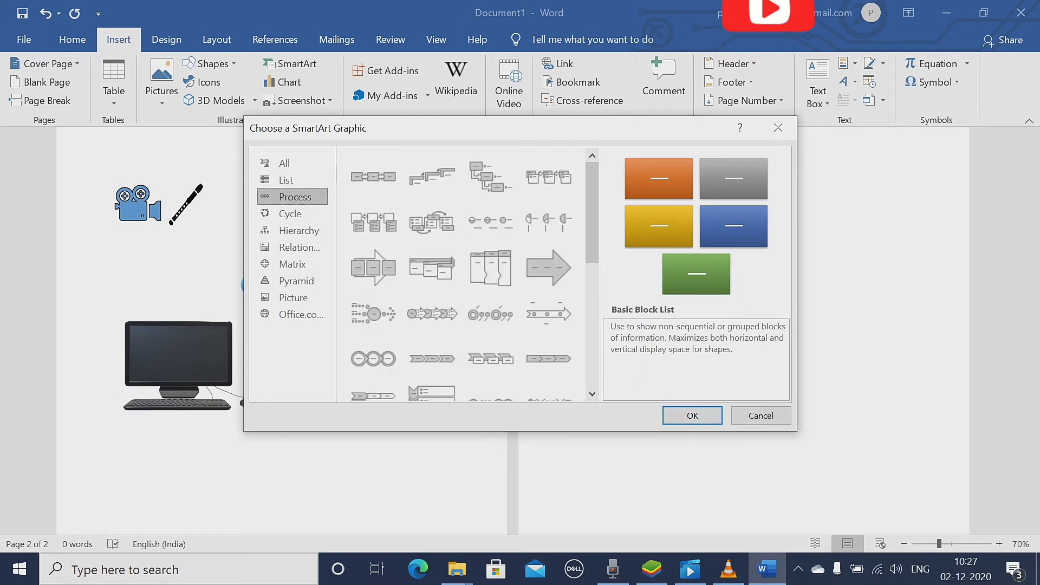
{"action": "left_click", "coordinate": [290, 214]}
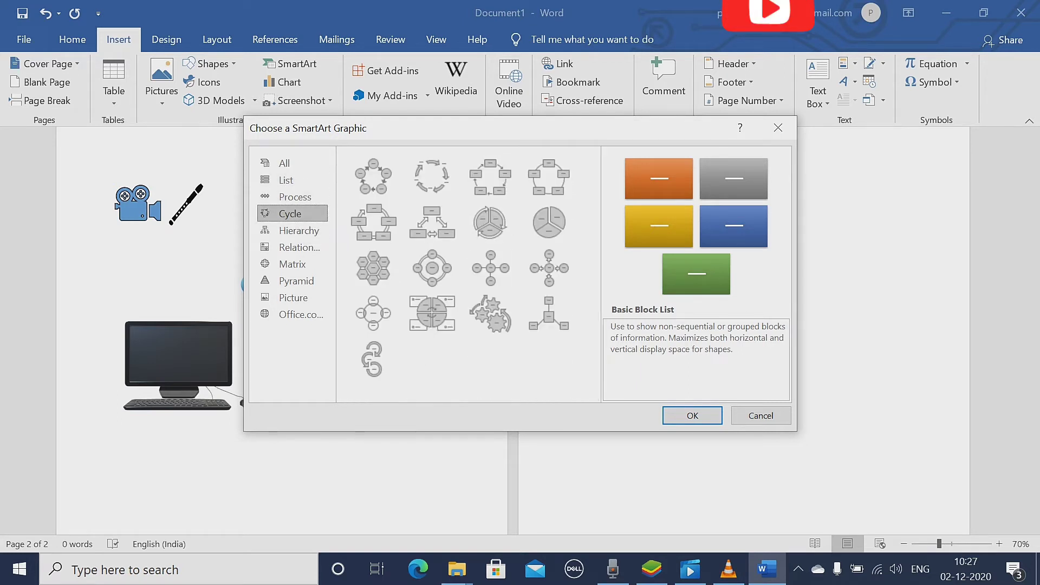
Insert a Hierarchy Organization Chart SmartArt graphic on the second page and enter Tense in its top box.
{"action": "left_click", "coordinate": [299, 230]}
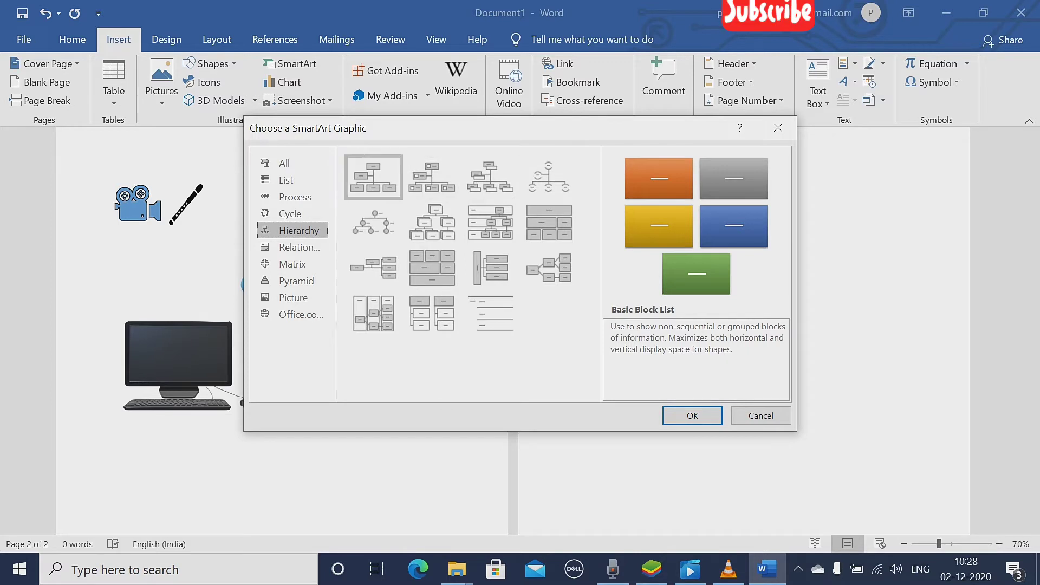
{"action": "left_click", "coordinate": [373, 176]}
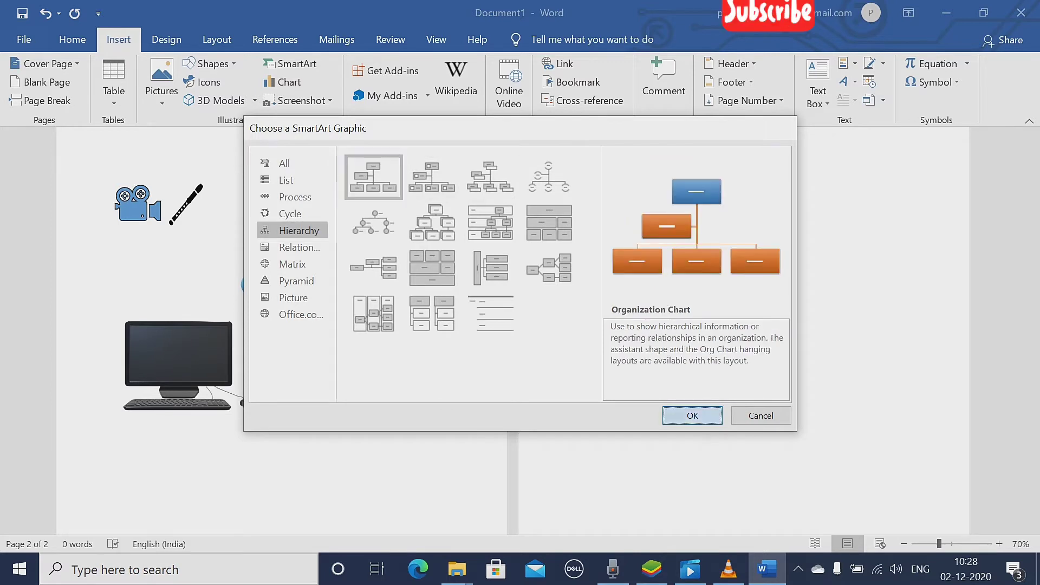
{"action": "left_click", "coordinate": [692, 416]}
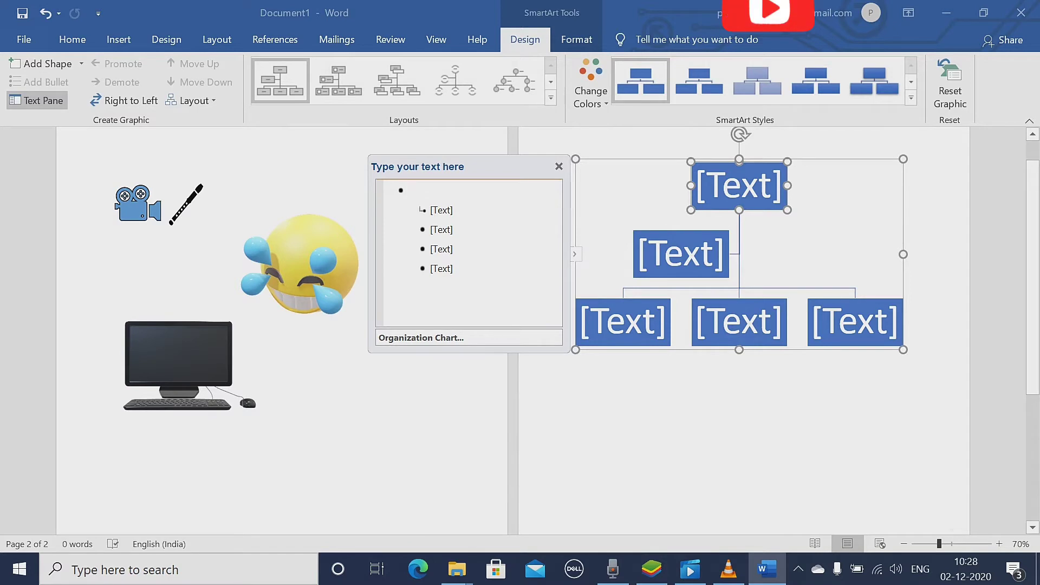
{"action": "scroll", "coordinate": [739, 254], "scroll_direction": "up", "scroll_amount": 7}
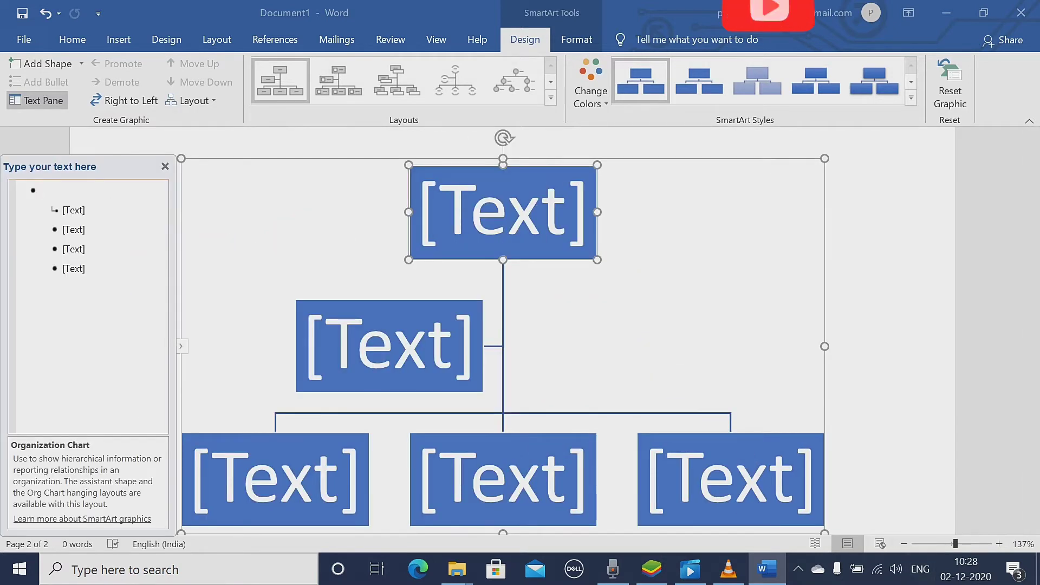
{"action": "scroll", "coordinate": [511, 330], "scroll_direction": "down", "scroll_amount": 4}
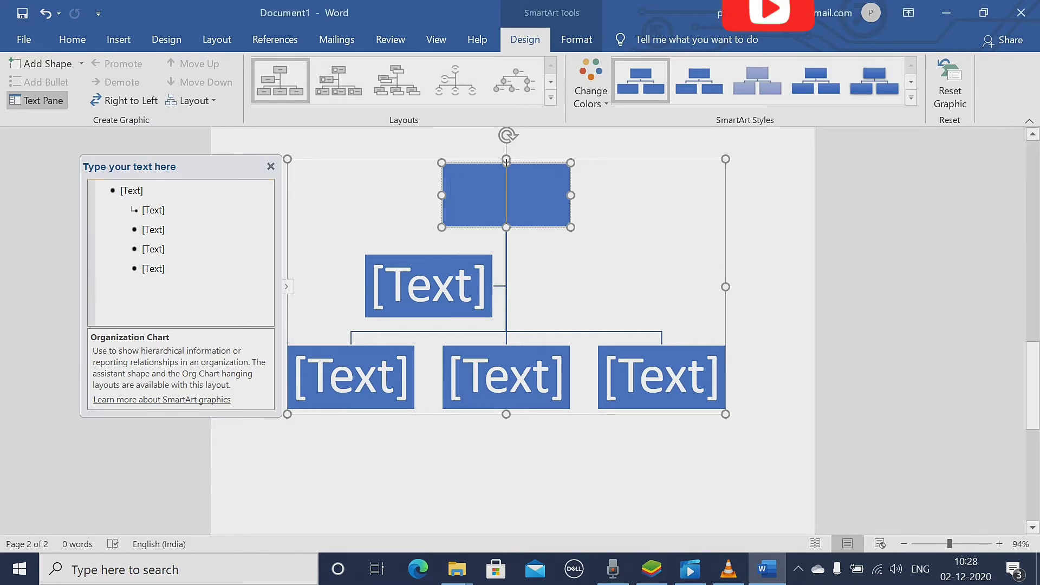
{"action": "type", "text": "Tense"}
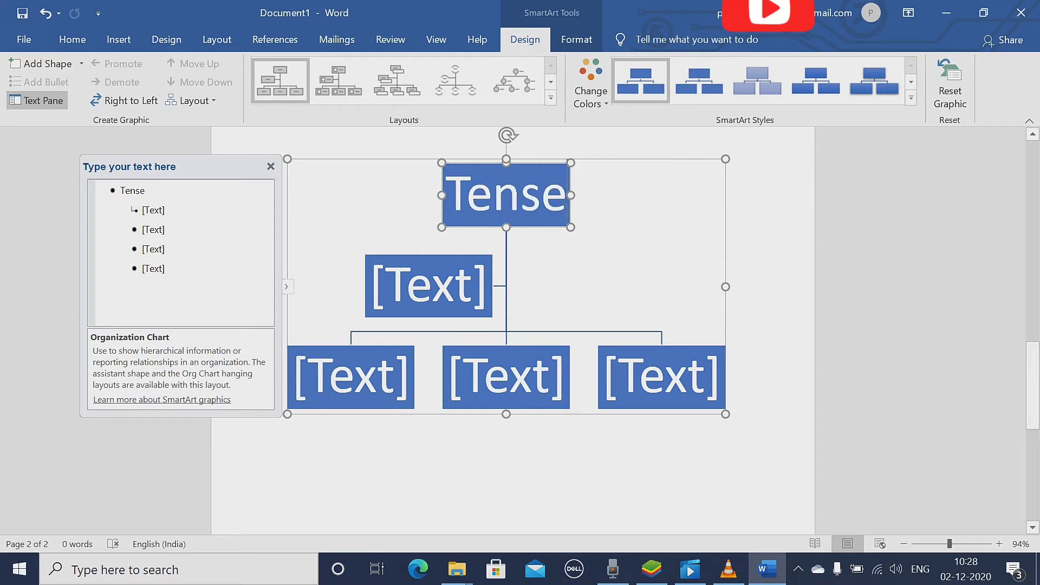
Delete the assistant box between the Tense box and the row of three boxes in the organization chart.
{"action": "key", "text": "Down"}
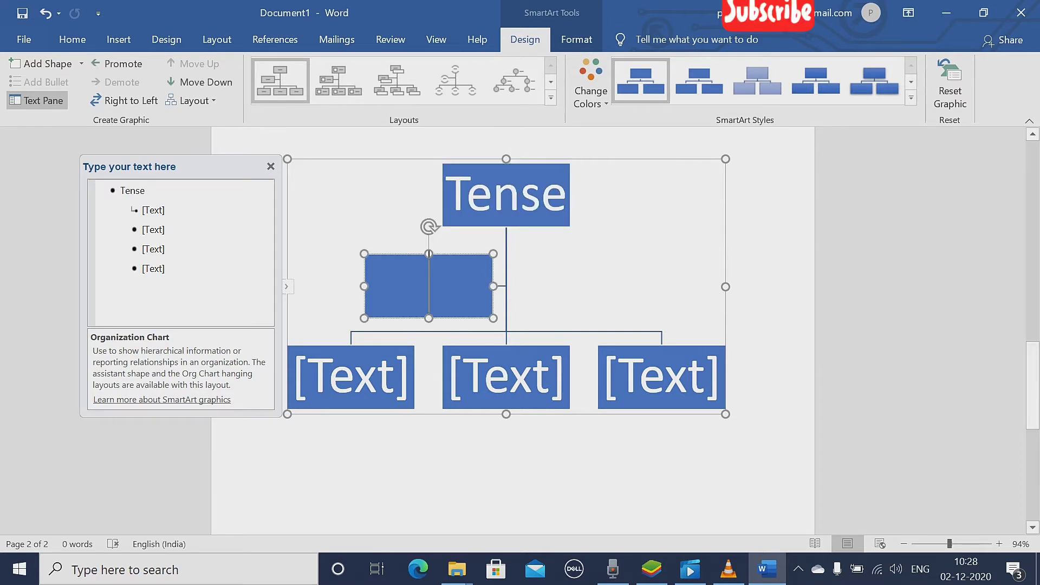
{"action": "right_click", "coordinate": [441, 257]}
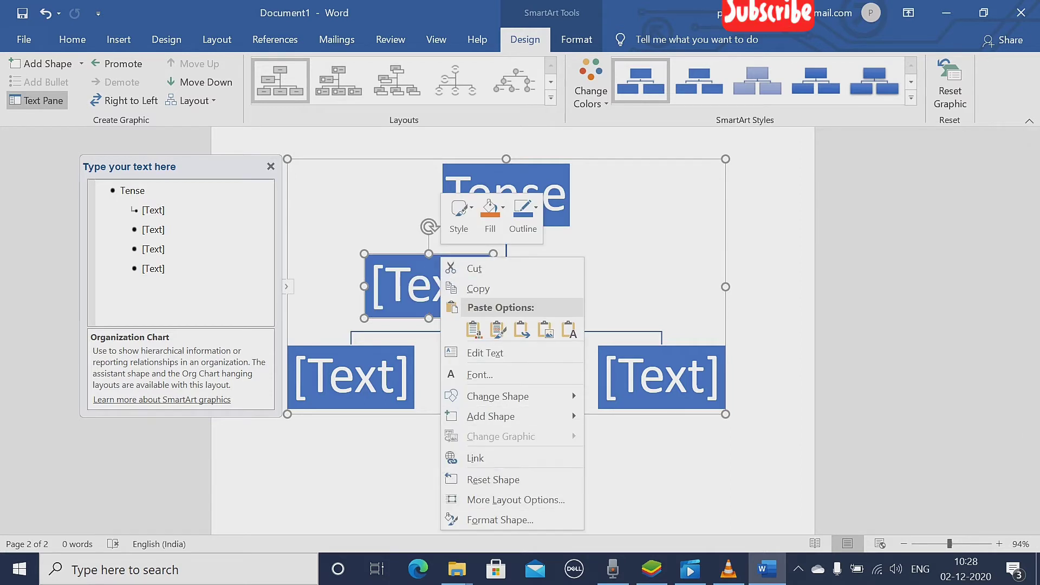
{"action": "key", "text": "Escape"}
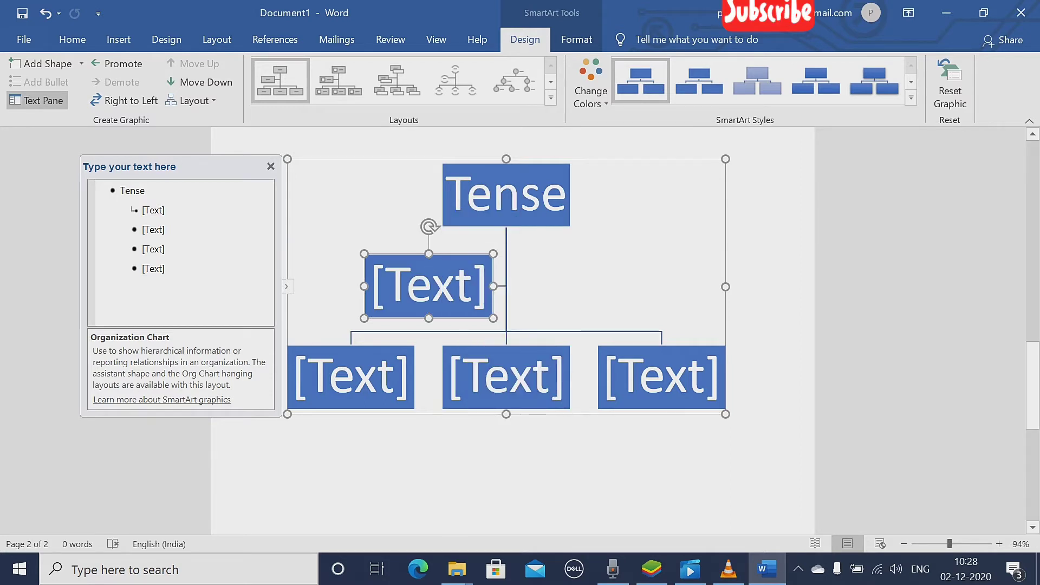
{"action": "left_click_drag", "start_coordinate": [364, 253], "coordinate": [361, 252]}
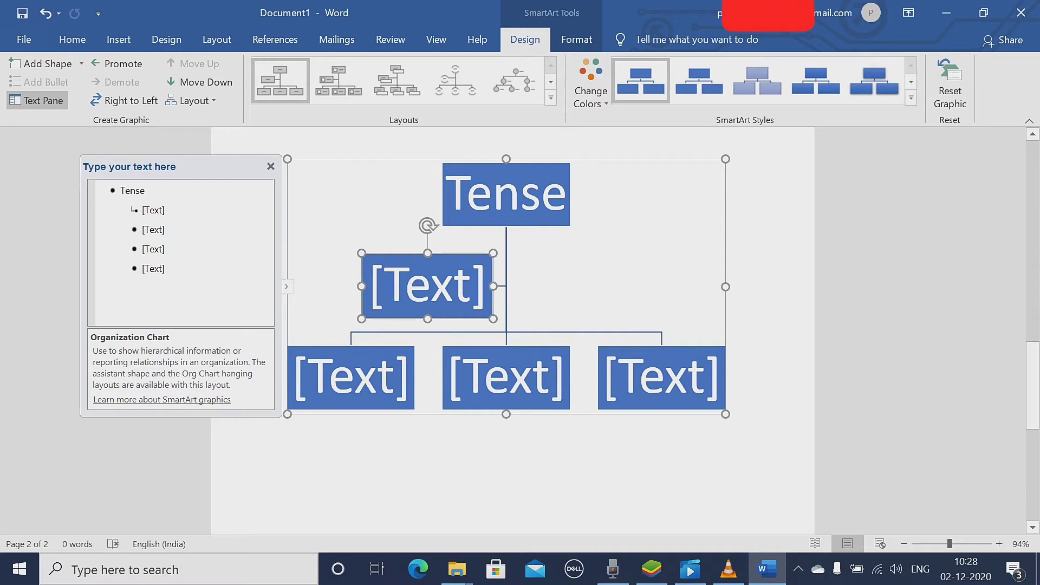
{"action": "key", "text": "Escape"}
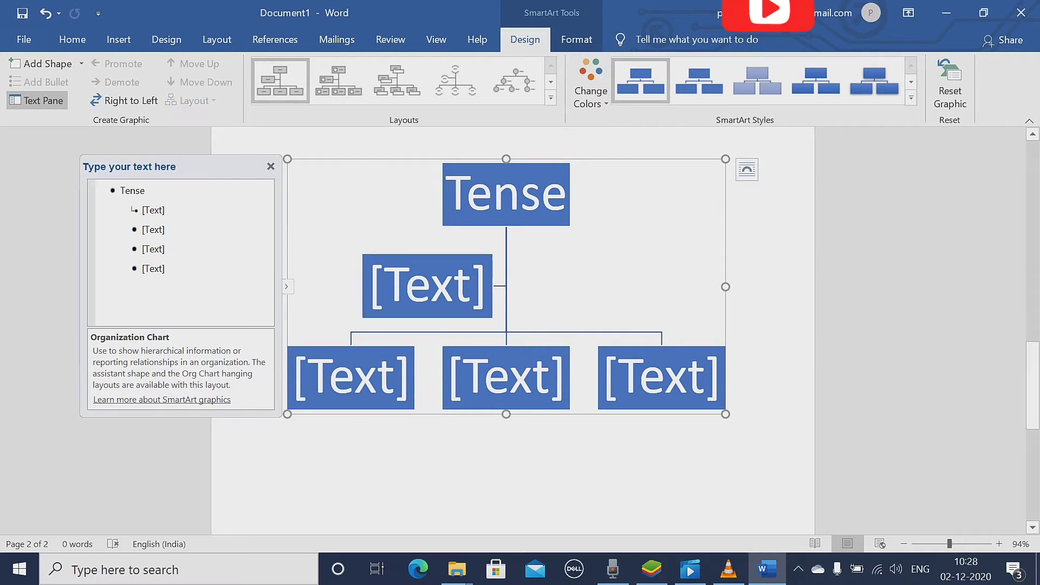
{"action": "left_click", "coordinate": [427, 286]}
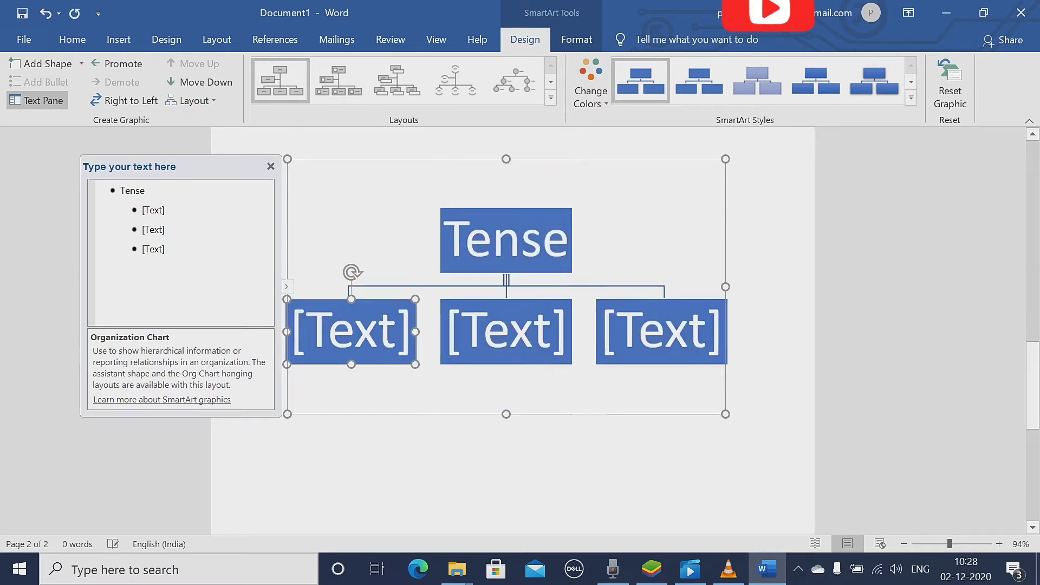
{"action": "key", "text": "Delete"}
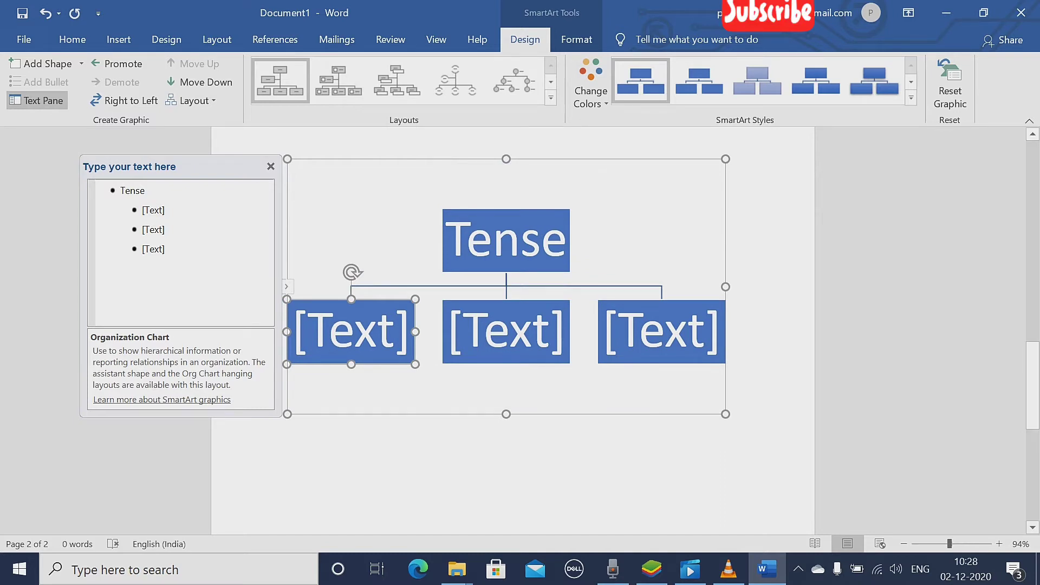
Label the three lower boxes Past, Present and Future in that order, and close the chart's text pane.
{"action": "left_click", "coordinate": [351, 332]}
{"action": "type", "text": "P"}
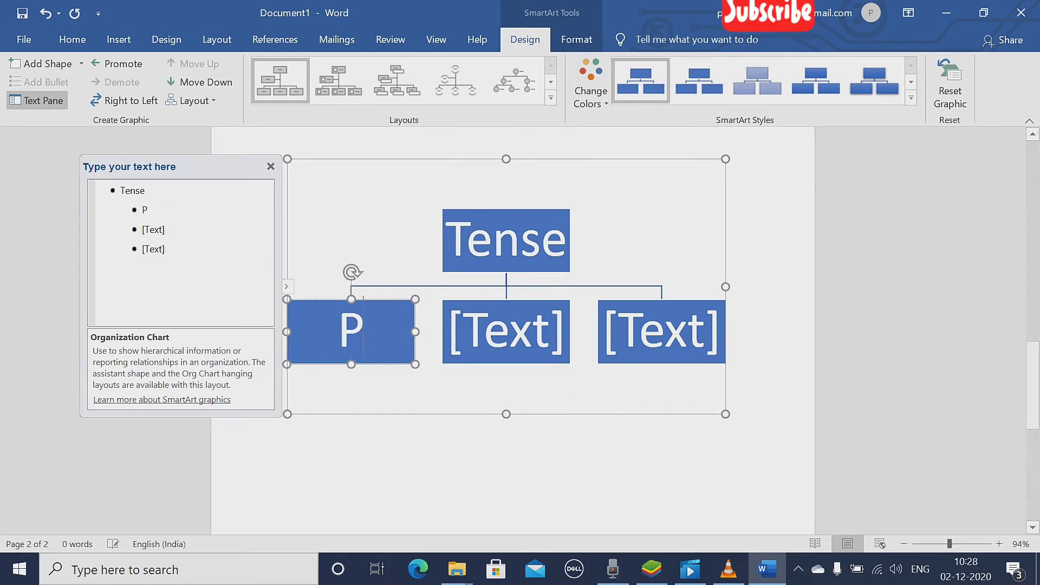
{"action": "type", "text": "ast"}
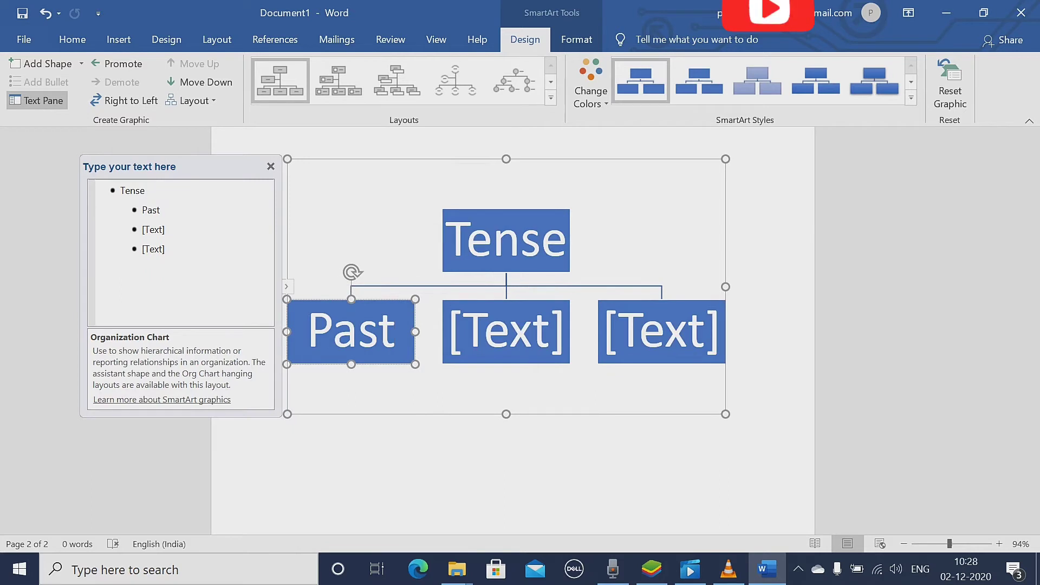
{"action": "left_click", "coordinate": [506, 331]}
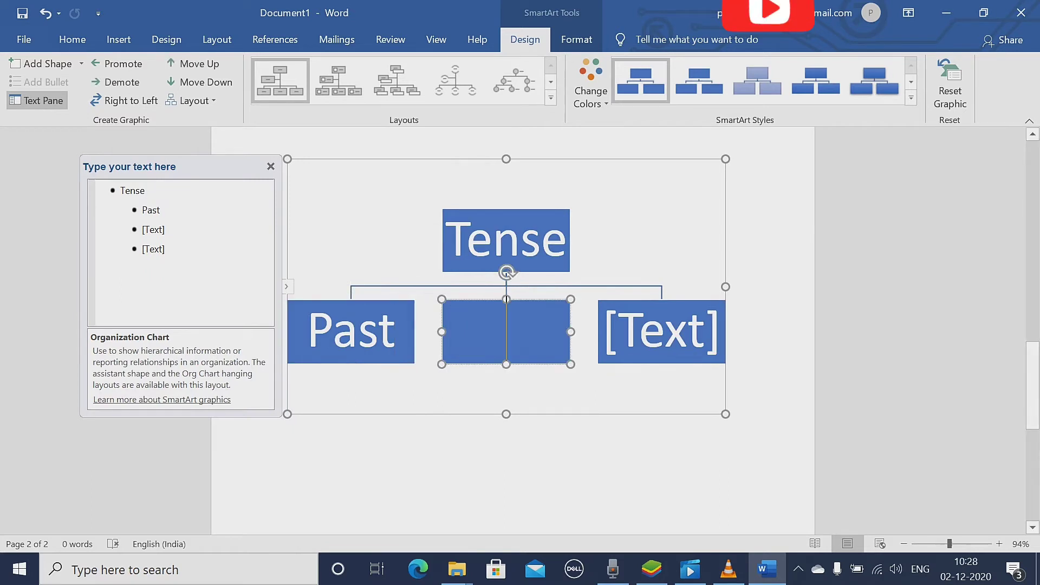
{"action": "type", "text": "Present"}
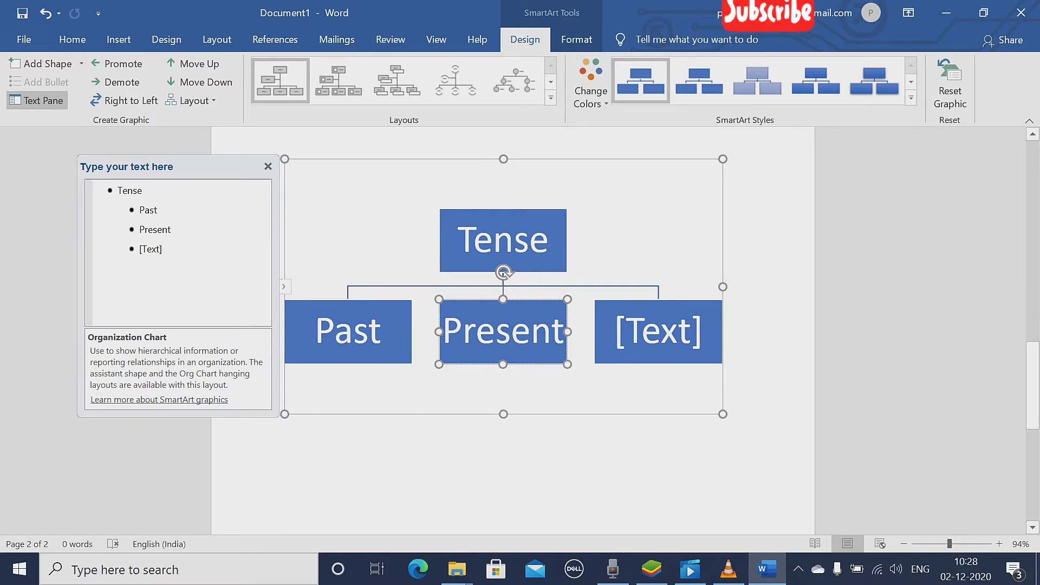
{"action": "left_click", "coordinate": [659, 331]}
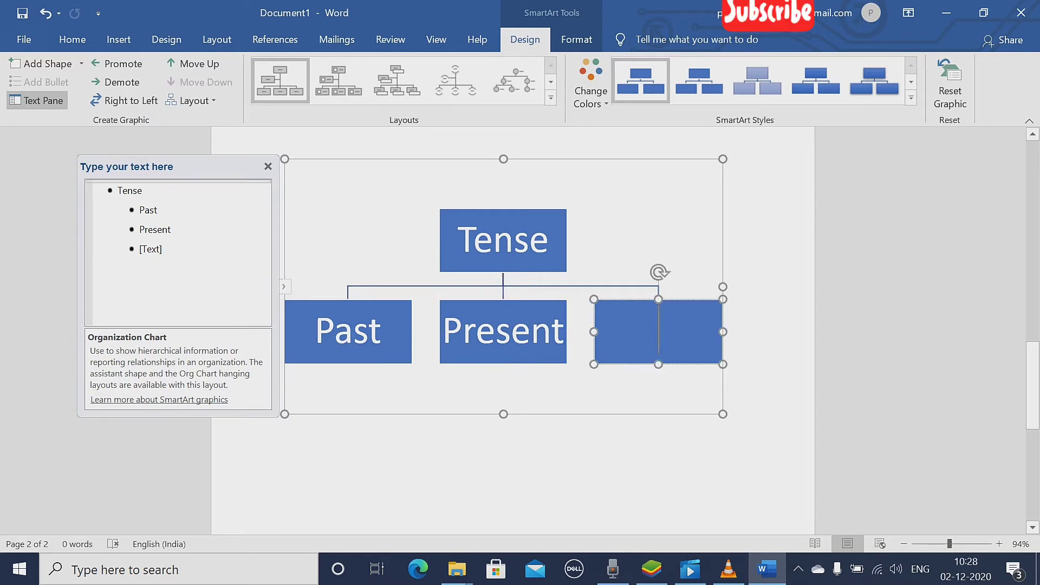
{"action": "type", "text": "Fur"}
{"action": "key", "text": "BackSpace"}
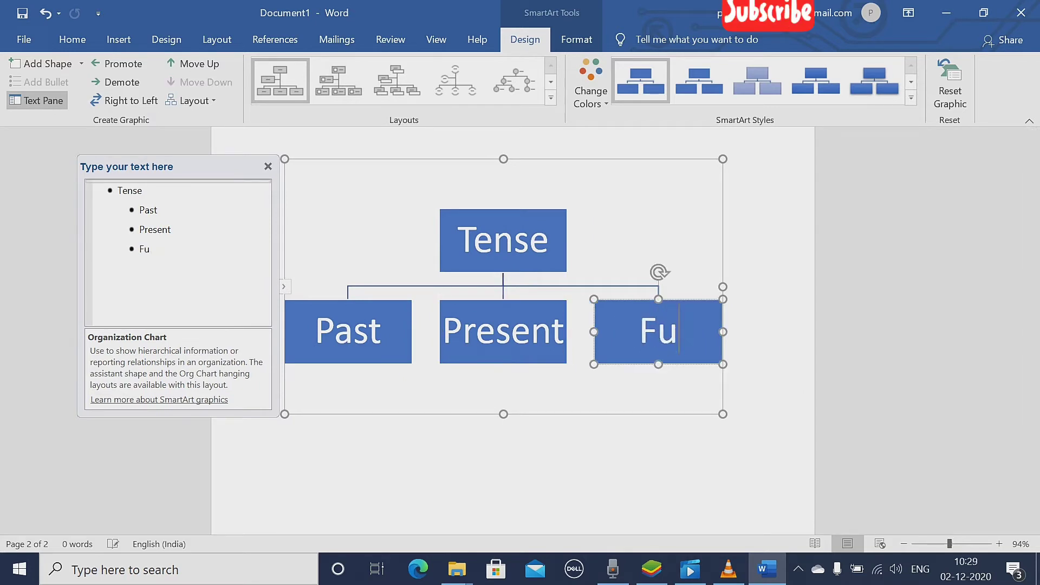
{"action": "type", "text": "ture"}
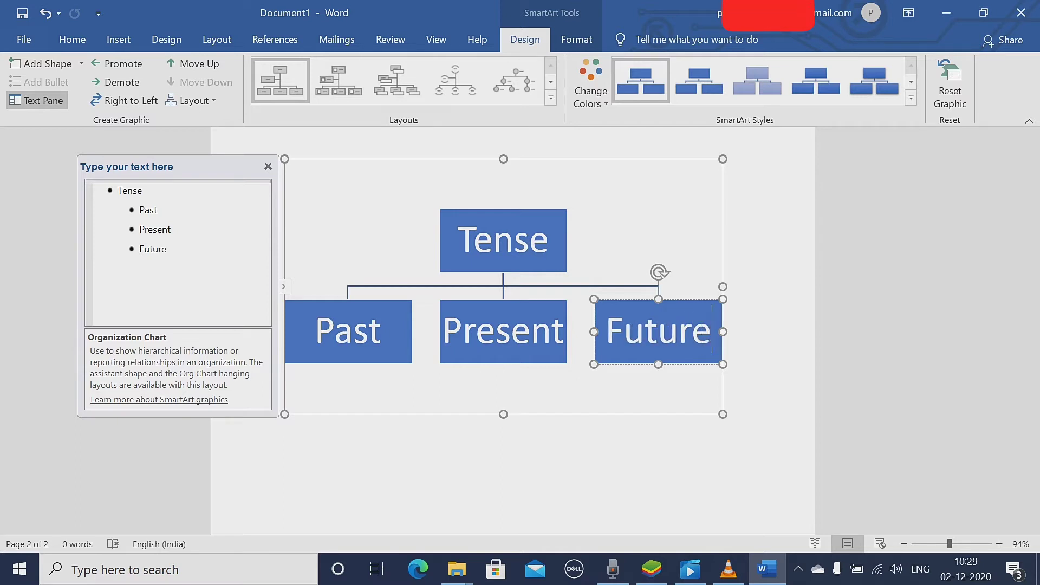
{"action": "left_click", "coordinate": [645, 222]}
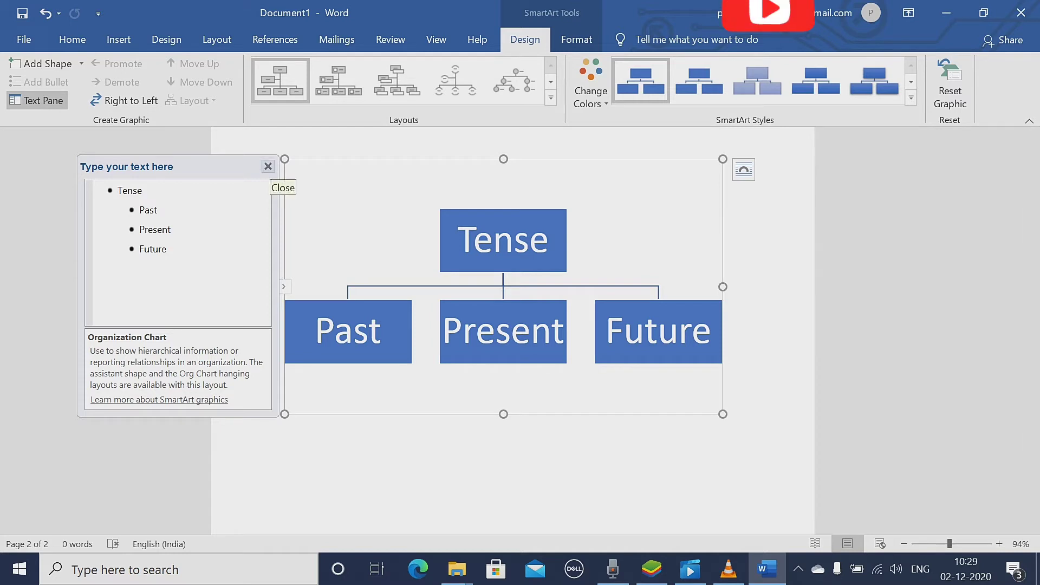
{"action": "left_click", "coordinate": [267, 166]}
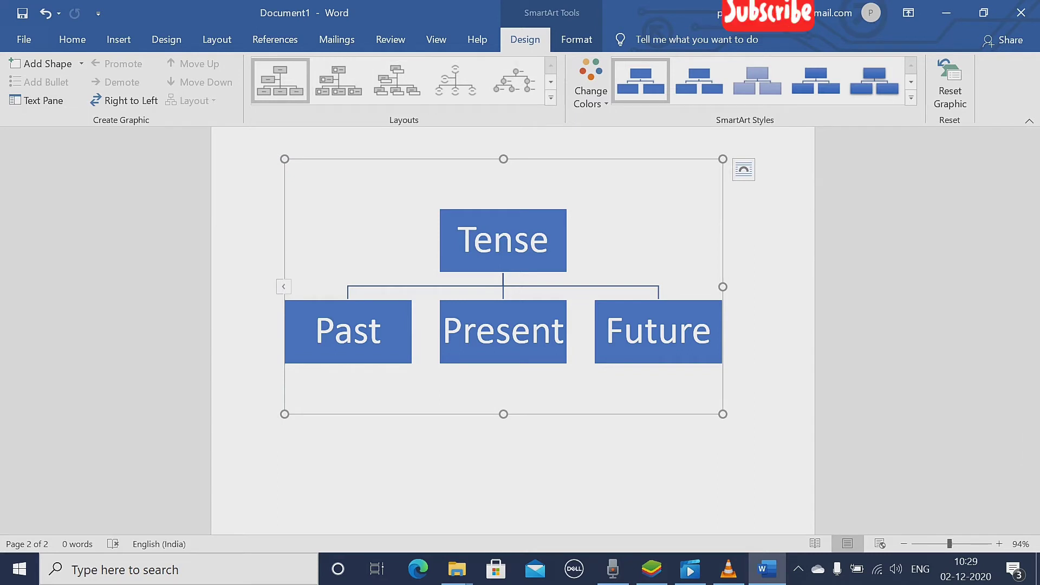
Try the Colorful Range - Accent Colors 5 to 6 scheme on the Tense chart, and reset the graphic's formatting.
{"action": "left_click", "coordinate": [551, 97]}
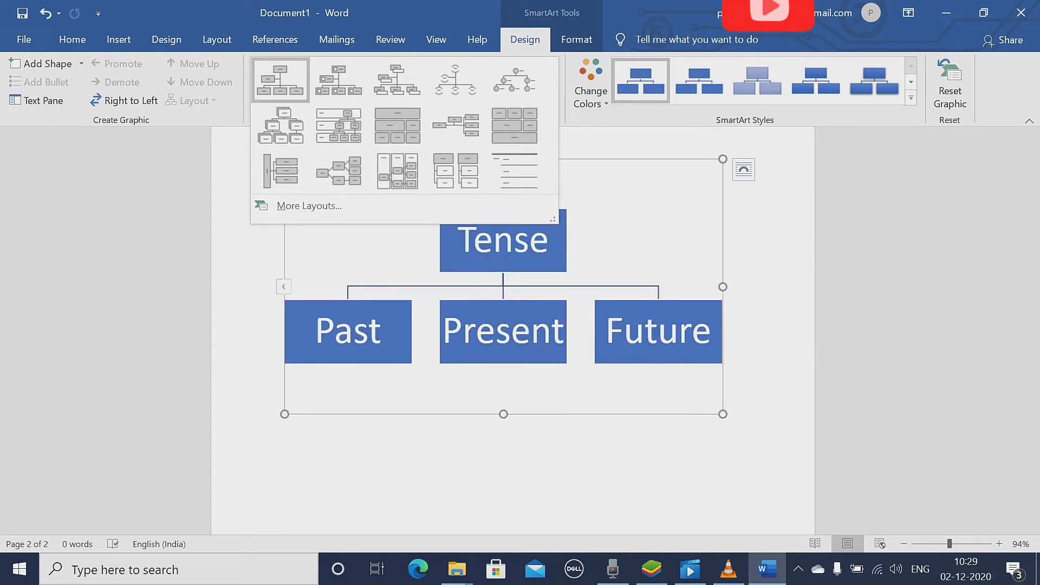
{"action": "left_click", "coordinate": [590, 83]}
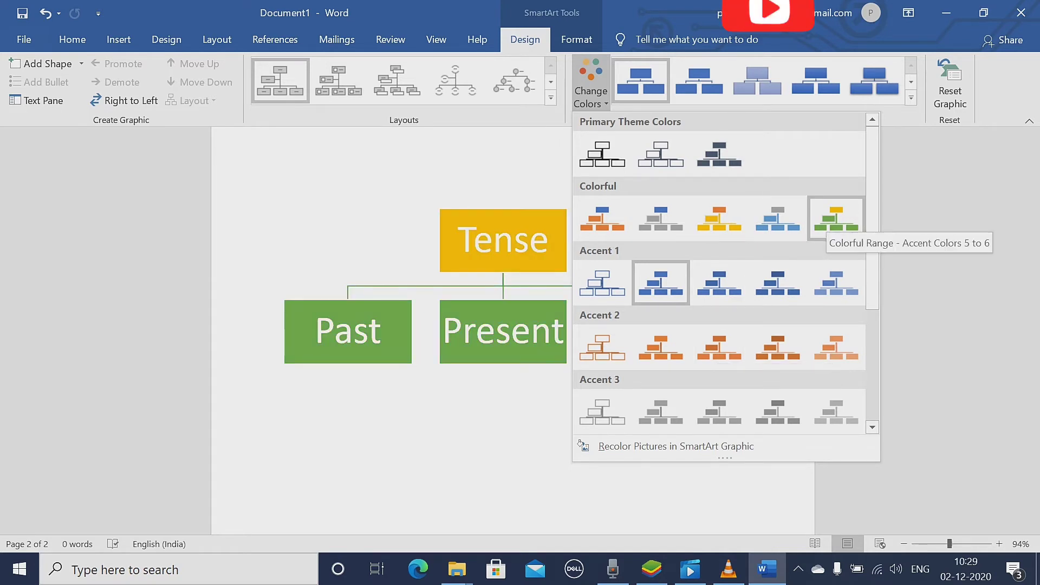
{"action": "left_click", "coordinate": [835, 218]}
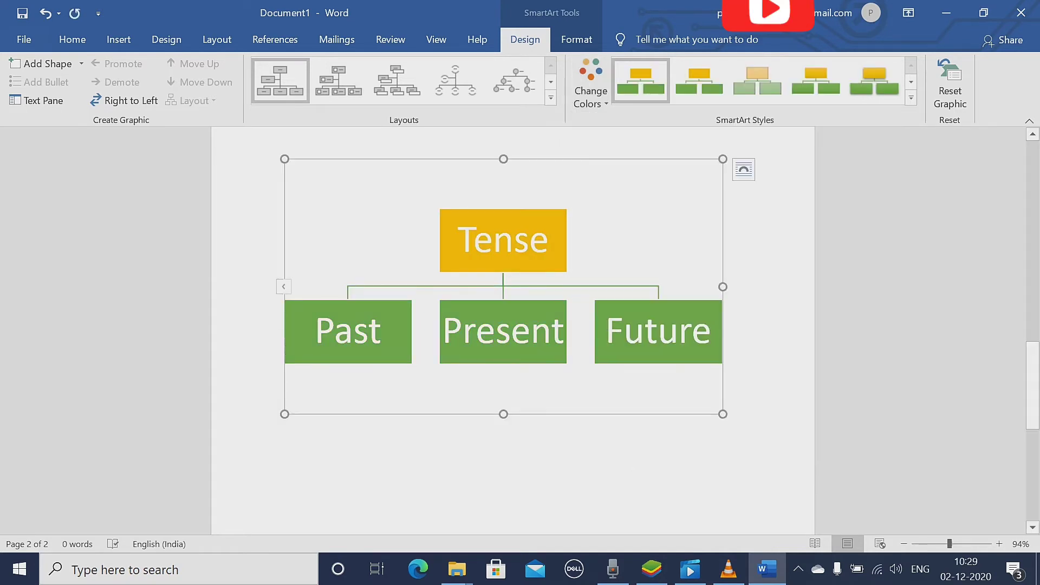
{"action": "left_click", "coordinate": [950, 87]}
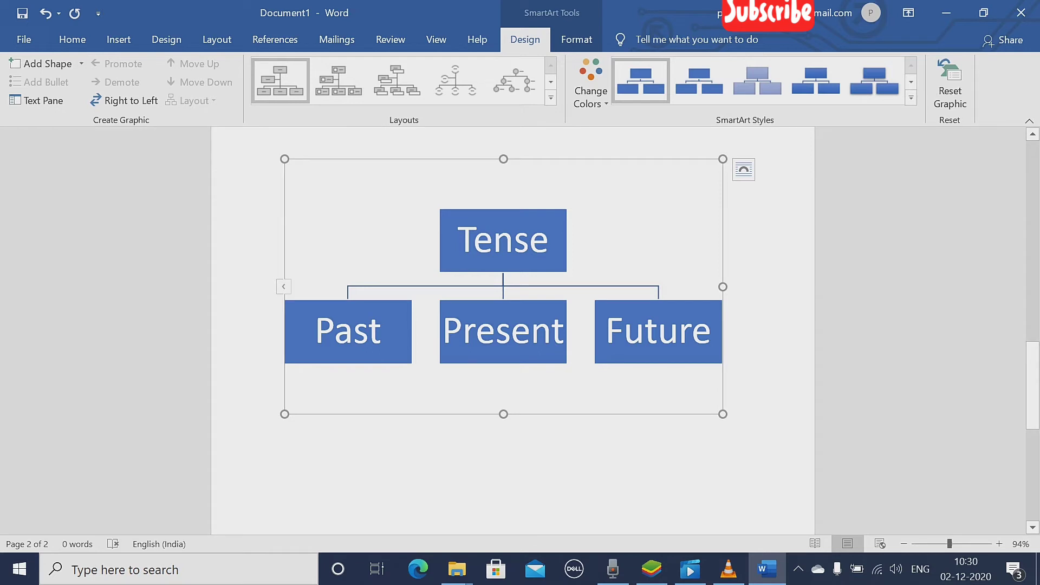
Add a blank box after Past in the Tense chart, and another blank box before the new one.
{"action": "left_click", "coordinate": [368, 331]}
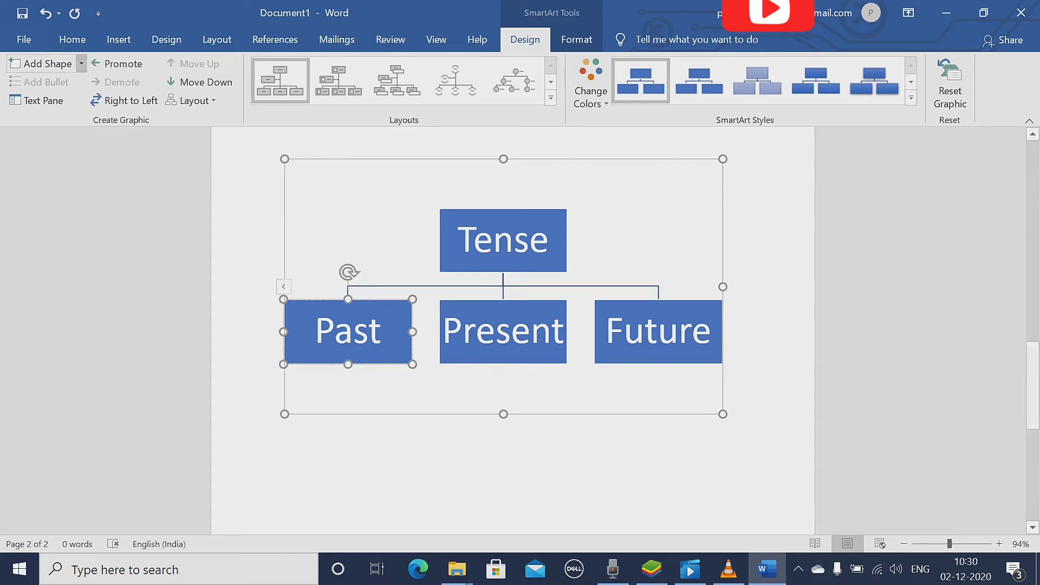
{"action": "left_click", "coordinate": [81, 64]}
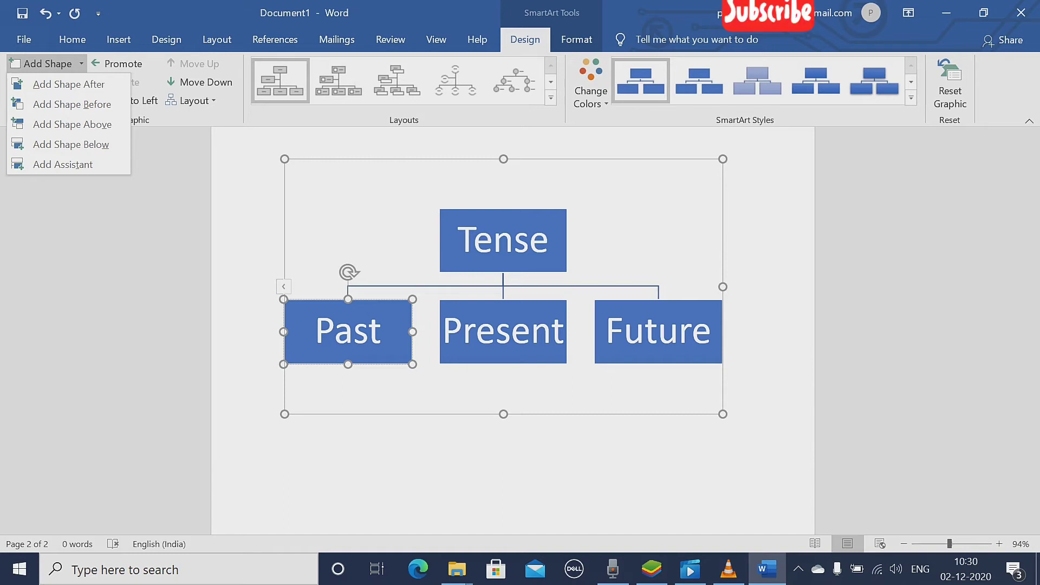
{"action": "key", "text": "Return"}
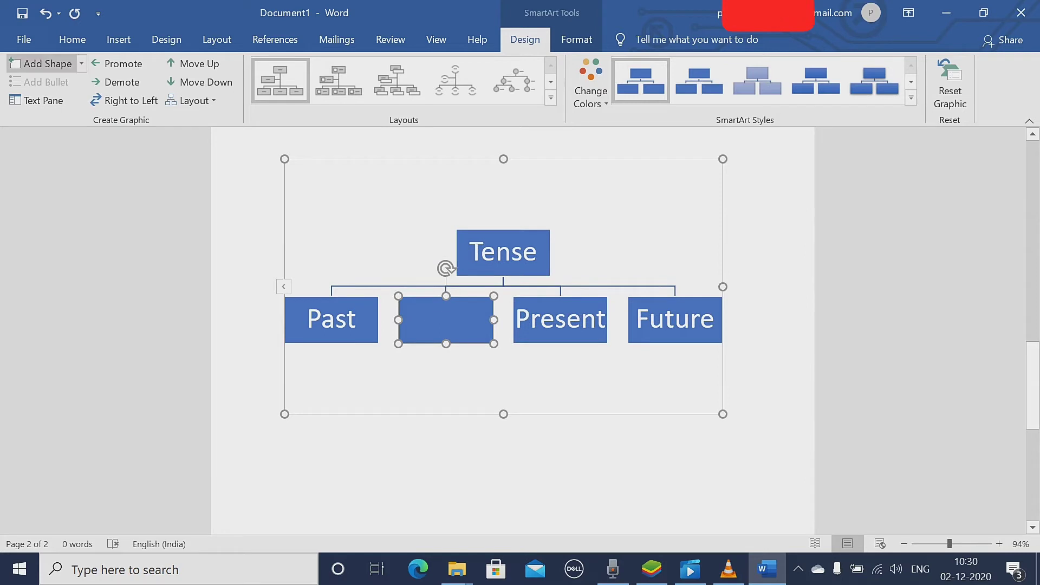
{"action": "left_click", "coordinate": [81, 64]}
{"action": "key", "text": "Down"}
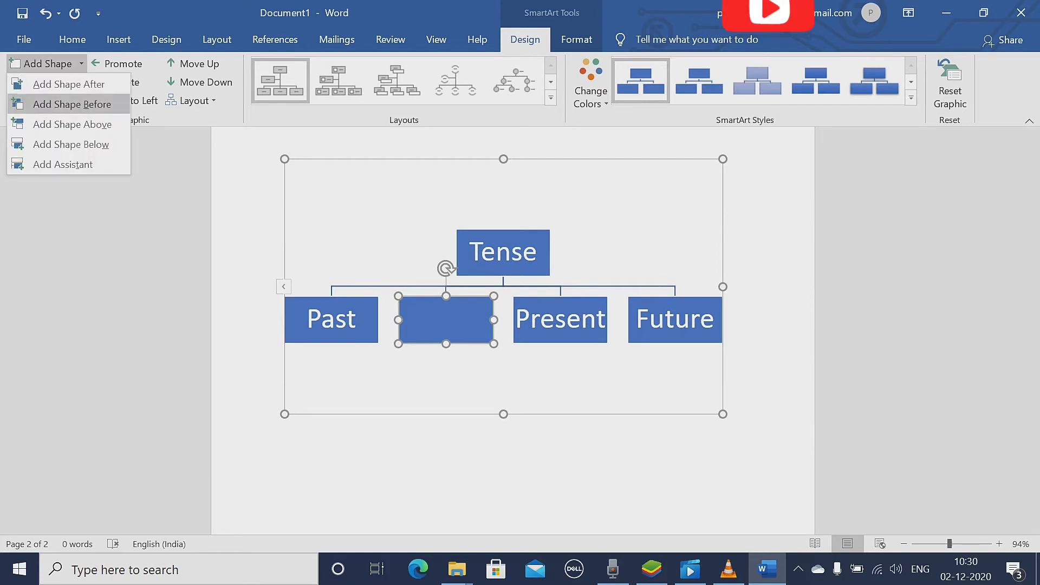
{"action": "key", "text": "Return"}
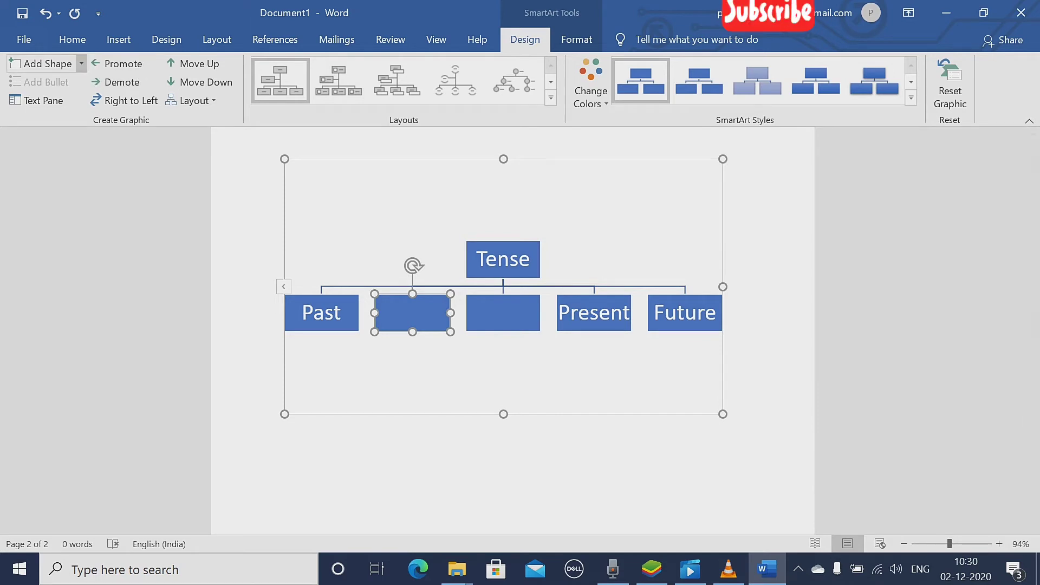
Add a box below the blank box next to Past, and another box below that one.
{"action": "left_click", "coordinate": [81, 63]}
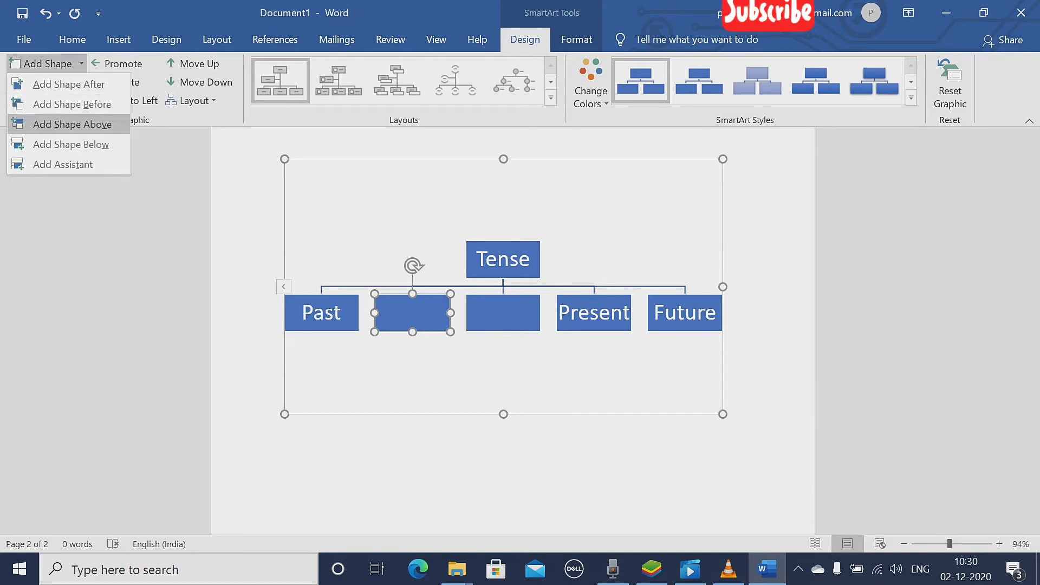
{"action": "left_click", "coordinate": [71, 144]}
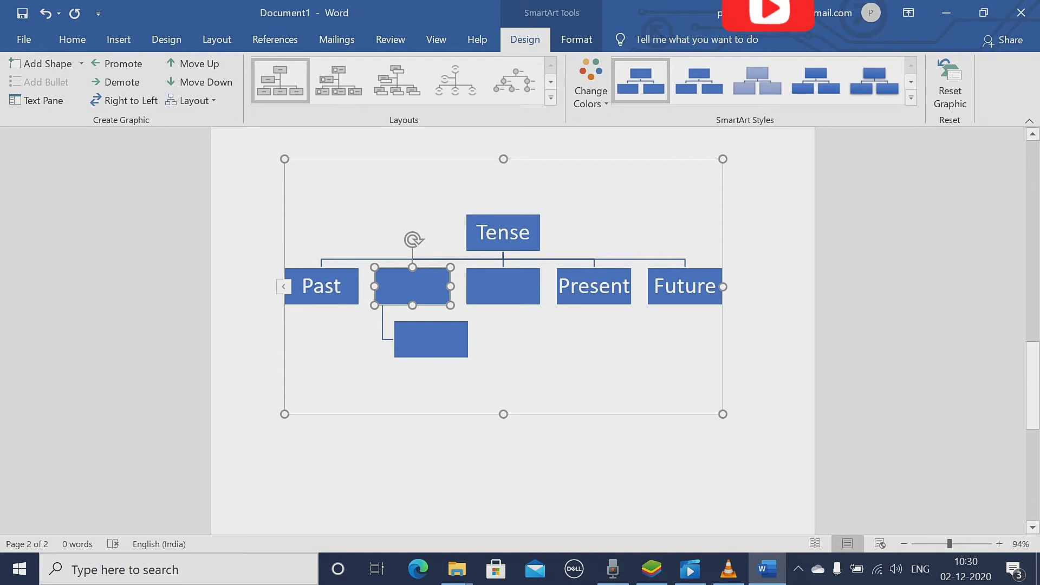
{"action": "left_click", "coordinate": [431, 339]}
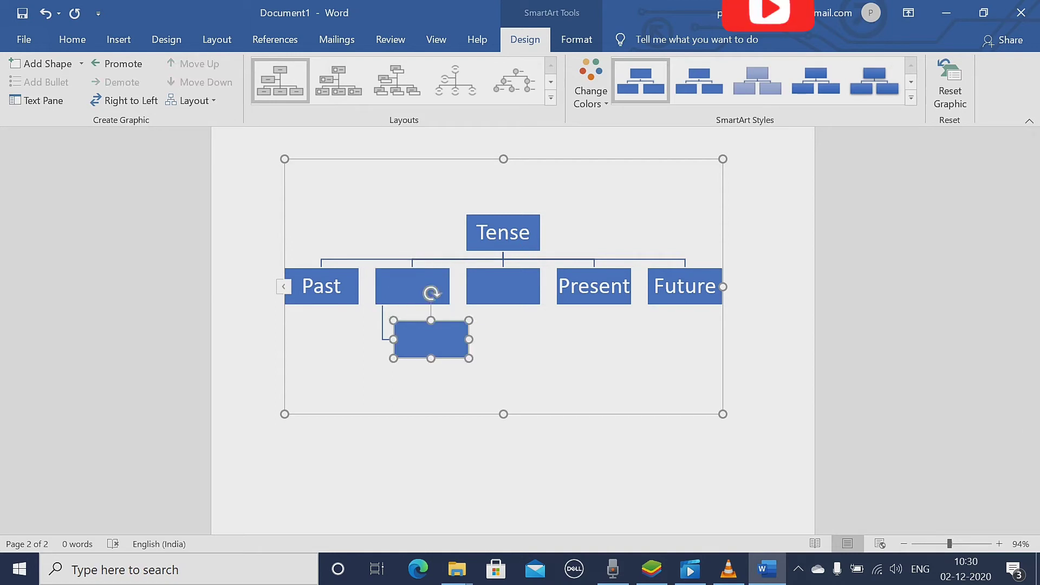
{"action": "left_click", "coordinate": [81, 63]}
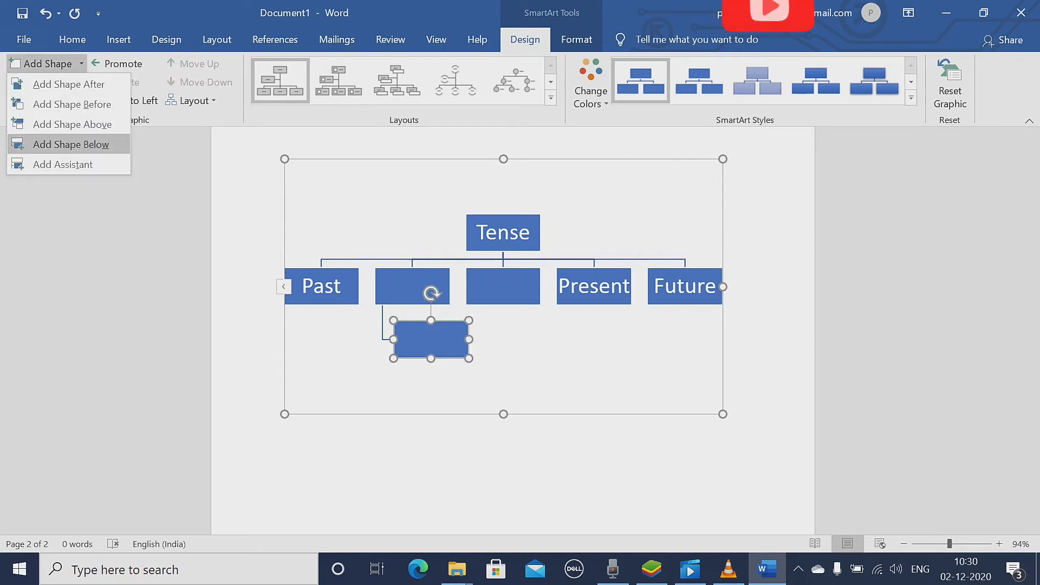
{"action": "left_click", "coordinate": [71, 144]}
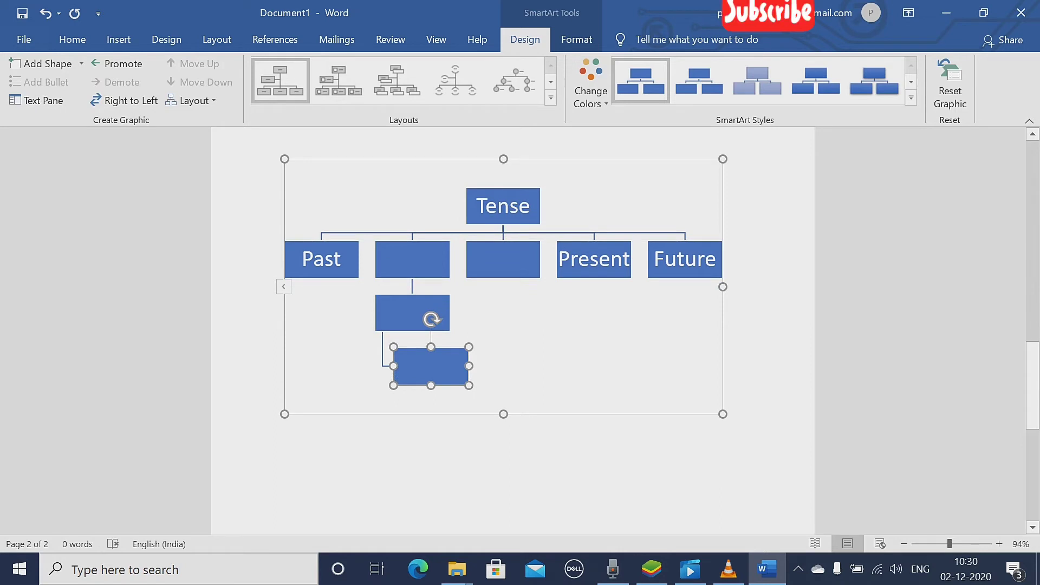
Add an assistant to the lowest blank box in the Tense chart.
{"action": "left_click", "coordinate": [81, 63]}
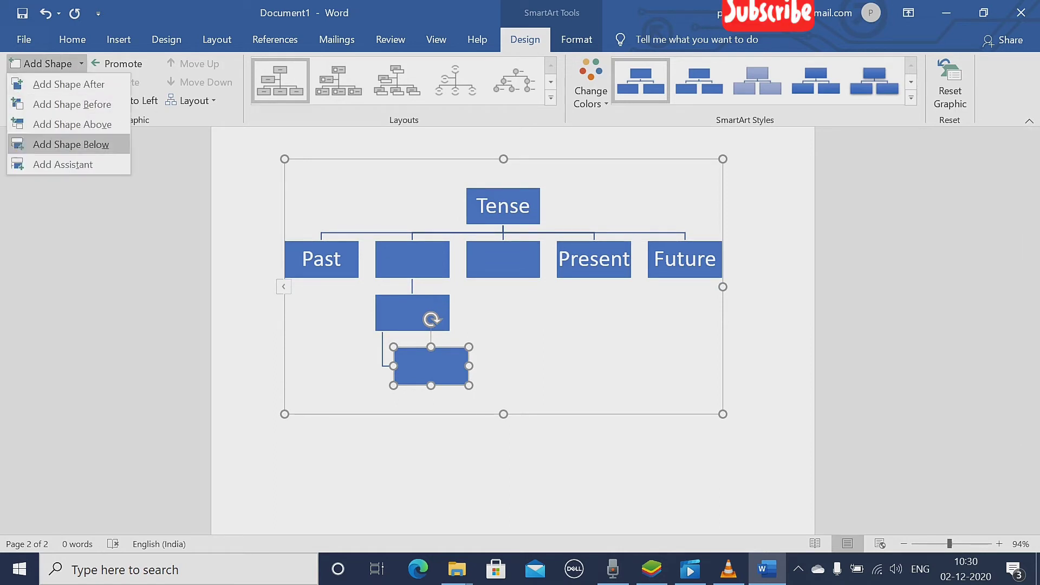
{"action": "left_click", "coordinate": [62, 164]}
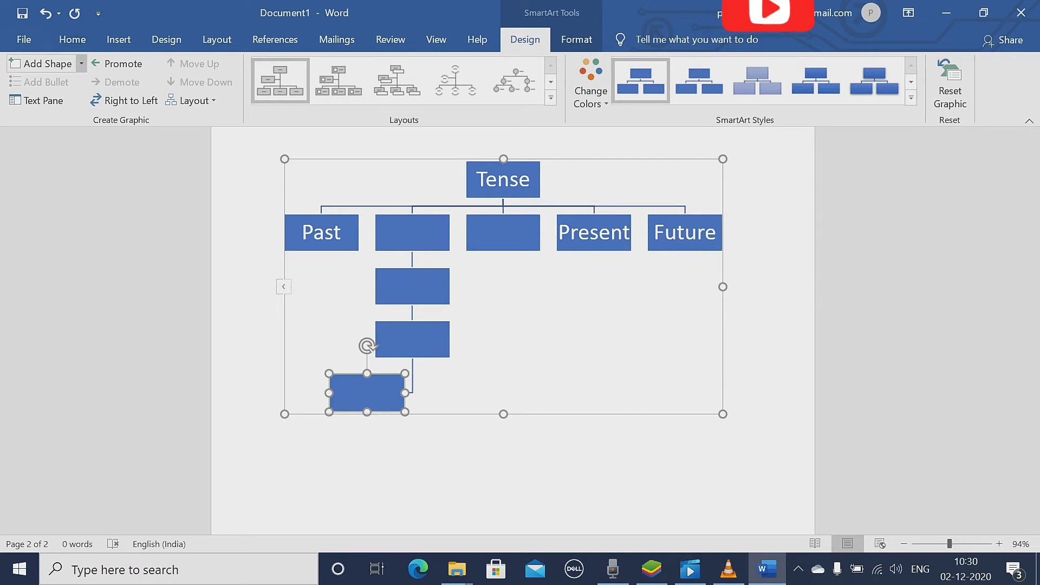
{"action": "left_click", "coordinate": [81, 64]}
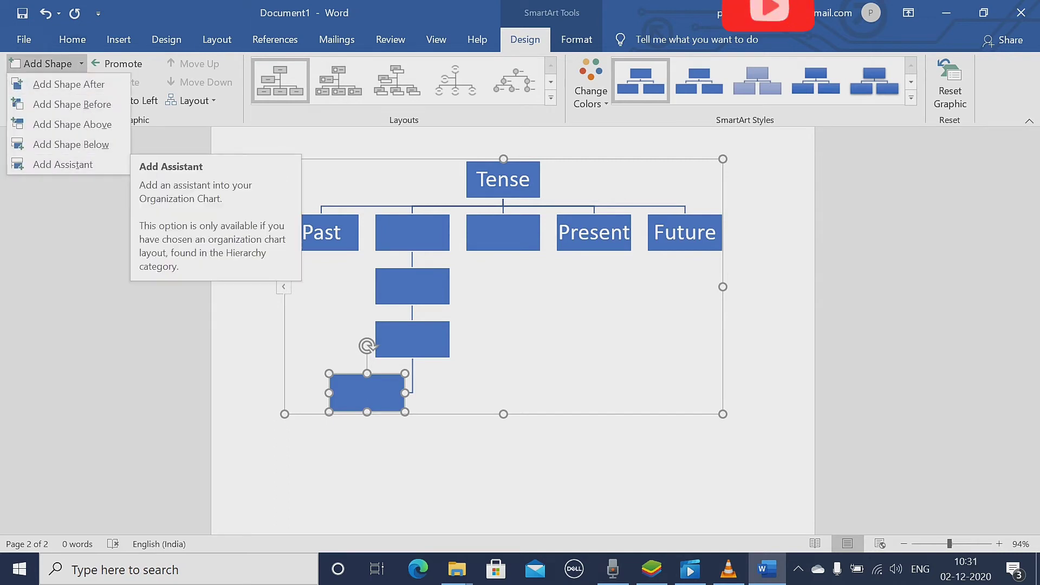
{"action": "key", "text": "Escape"}
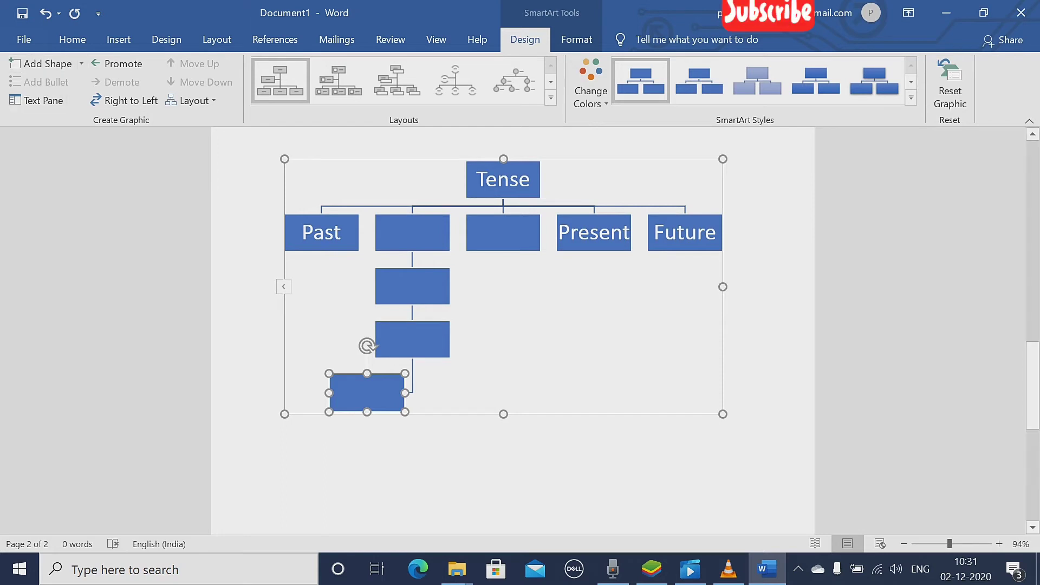
Try promoting Past to the top level from the chart's text pane, undo the promotion, and close the pane.
{"action": "left_click", "coordinate": [412, 233]}
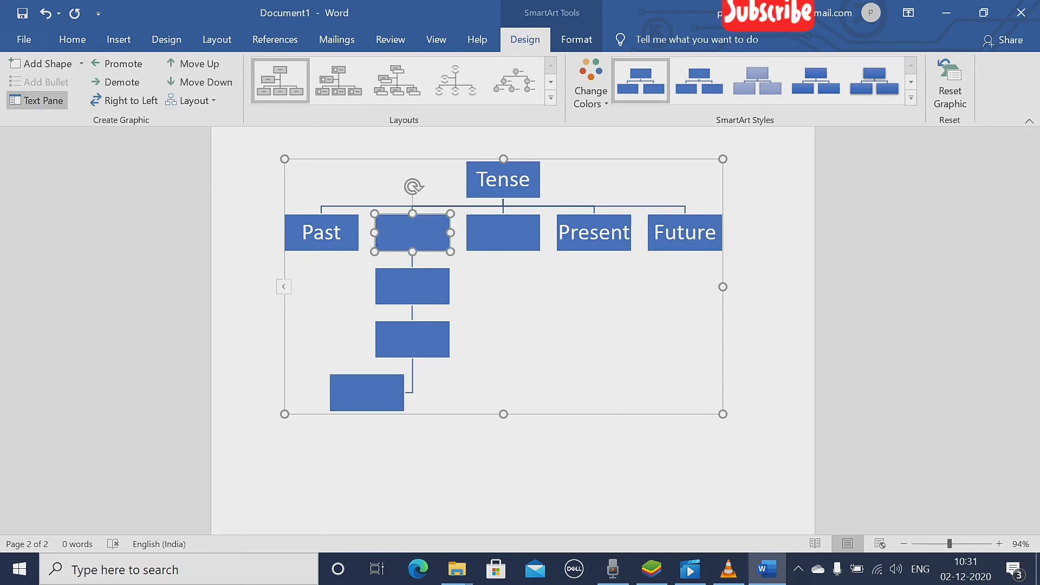
{"action": "left_click", "coordinate": [37, 100]}
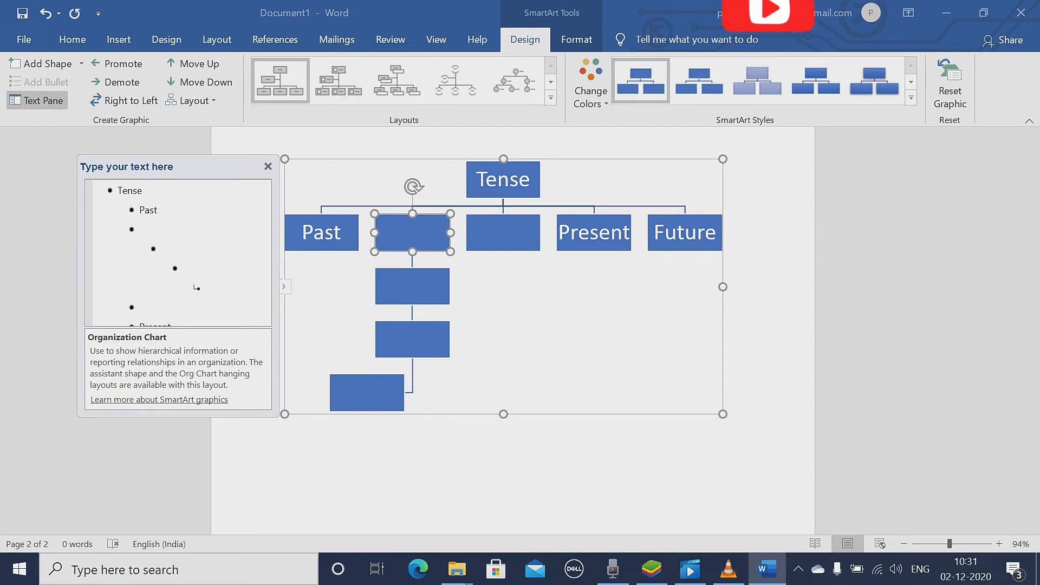
{"action": "left_click", "coordinate": [140, 211]}
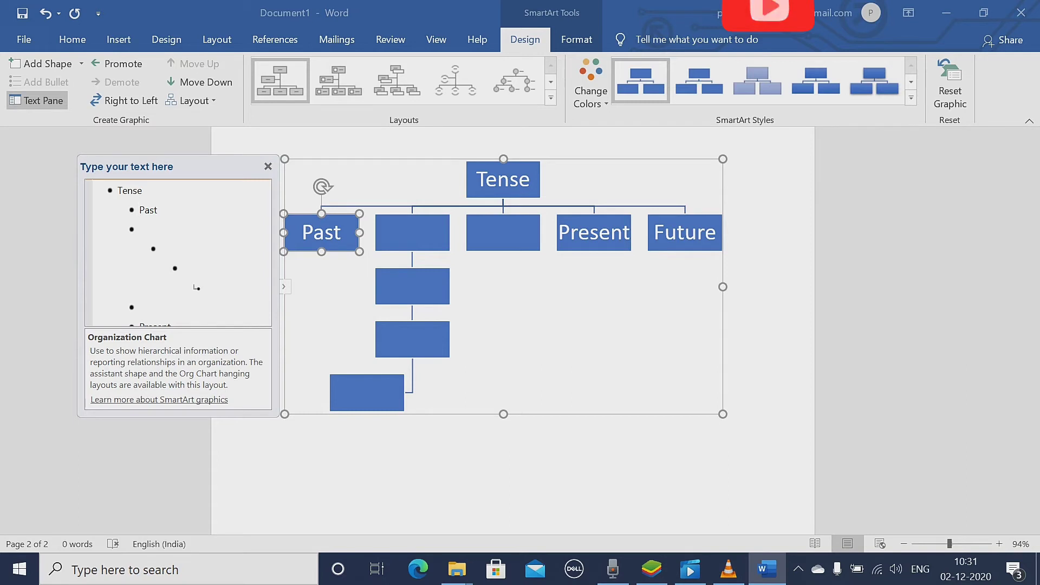
{"action": "key", "text": "shift+Tab"}
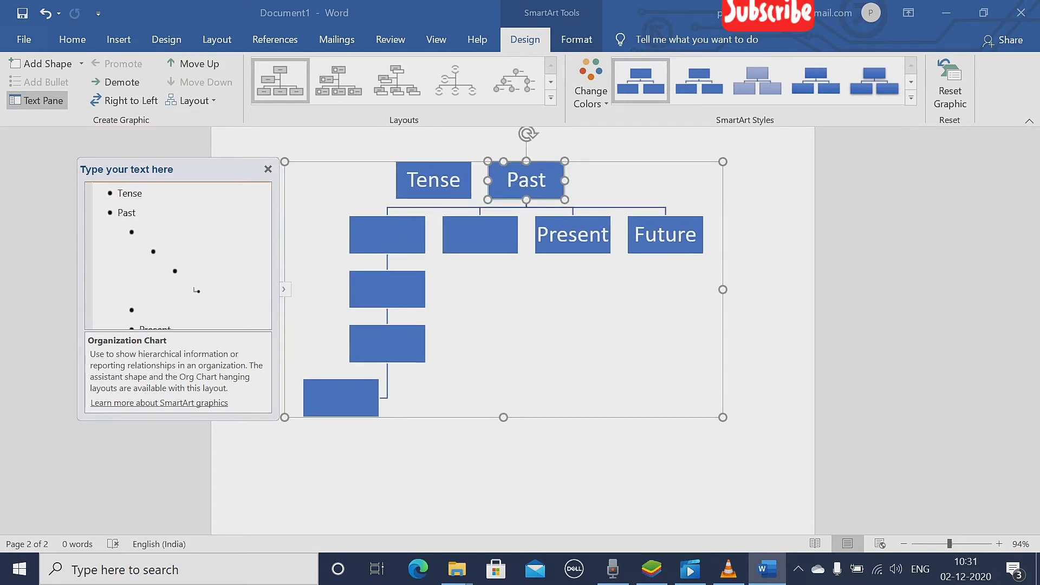
{"action": "key", "text": "ctrl+z"}
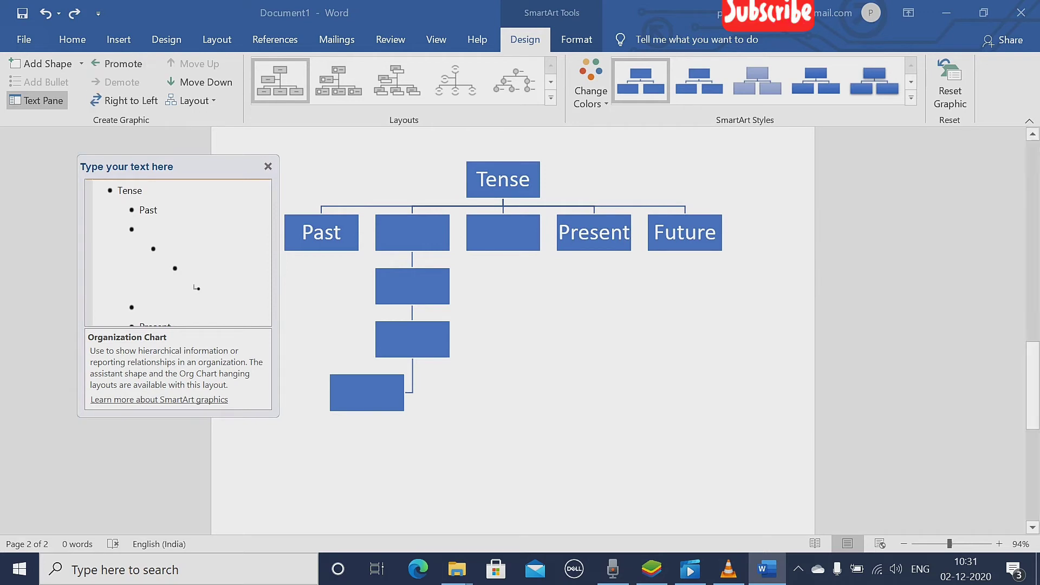
{"action": "left_click", "coordinate": [267, 166]}
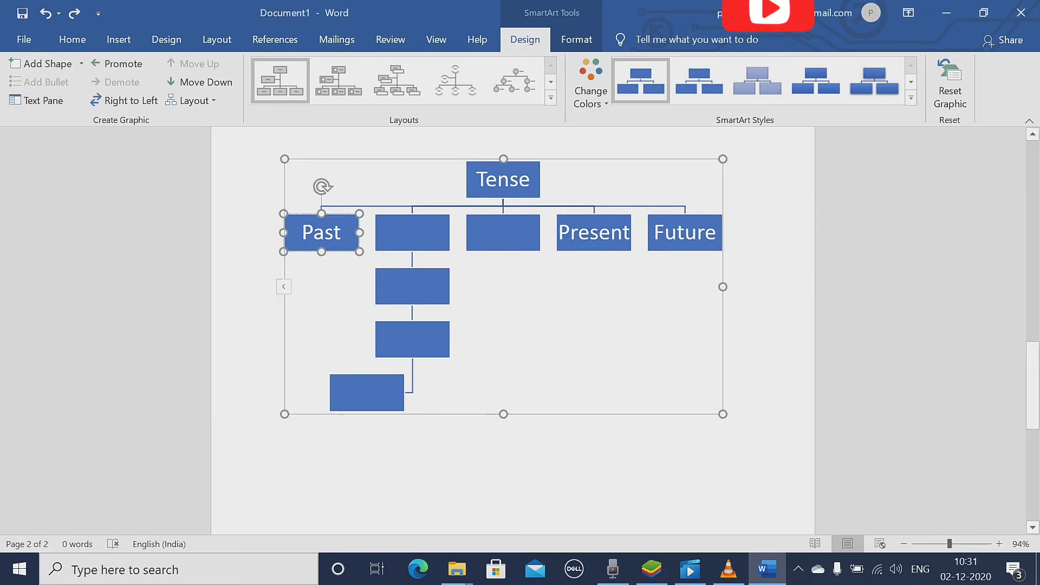
Show the chart's text pane and delete all blank boxes, leaving only Past, Present and Future under Tense.
{"action": "left_click", "coordinate": [591, 233]}
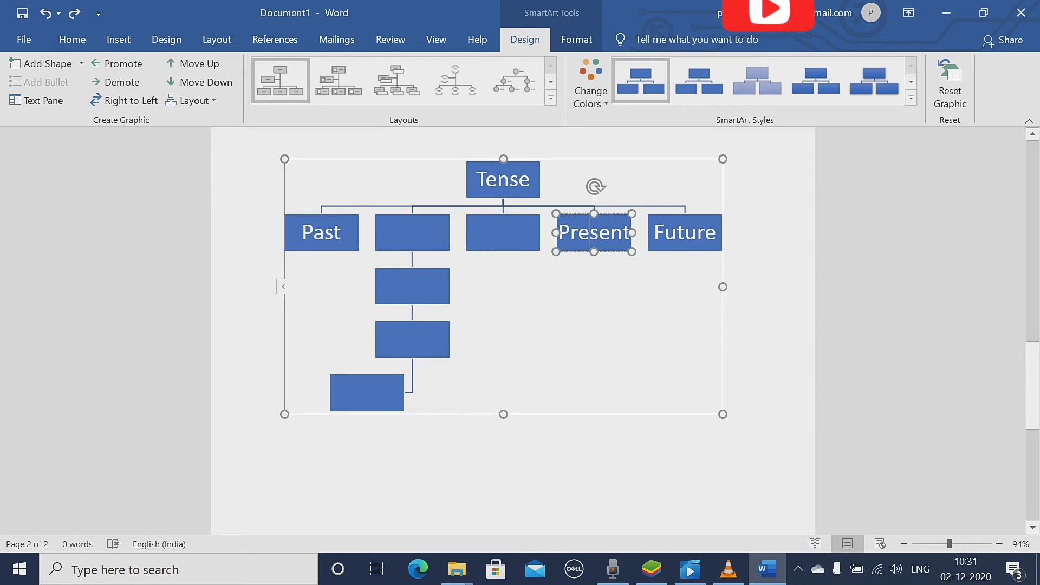
{"action": "left_click", "coordinate": [36, 100]}
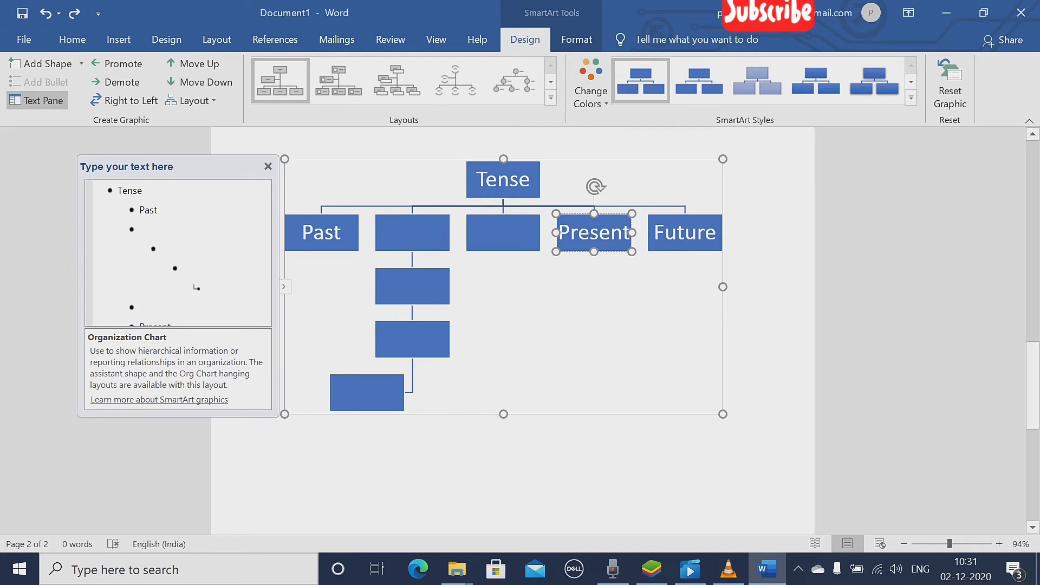
{"action": "left_click", "coordinate": [584, 330]}
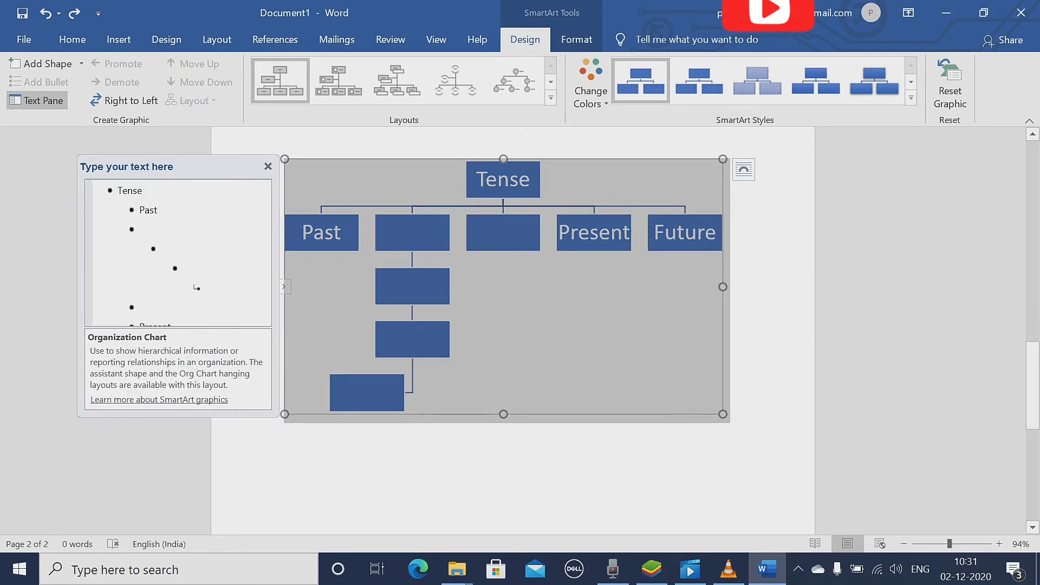
{"action": "left_click", "coordinate": [367, 392]}
{"action": "key", "text": "Delete"}
{"action": "key", "text": "Delete"}
{"action": "key", "text": "Delete"}
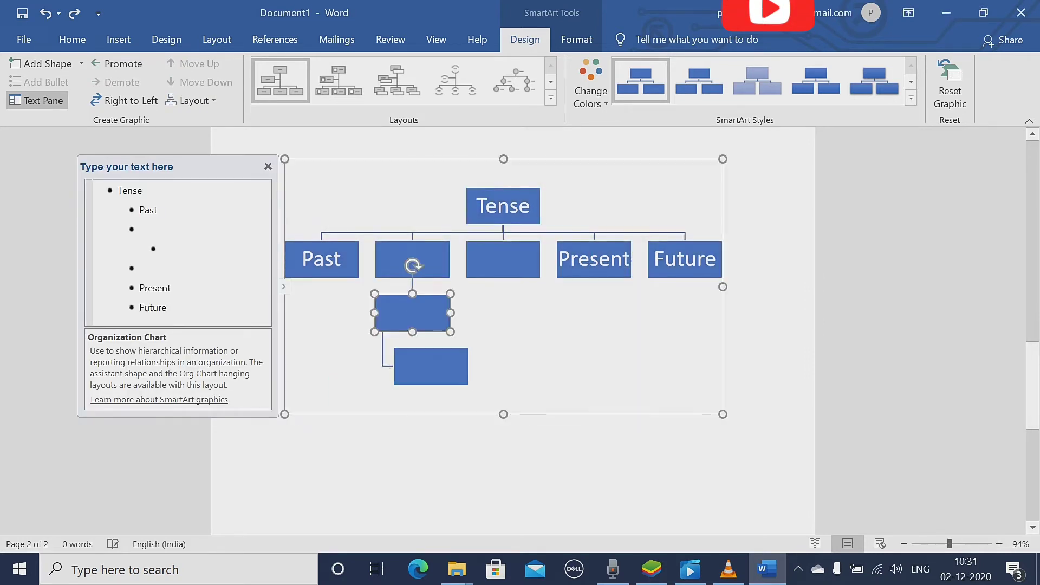
{"action": "key", "text": "Delete"}
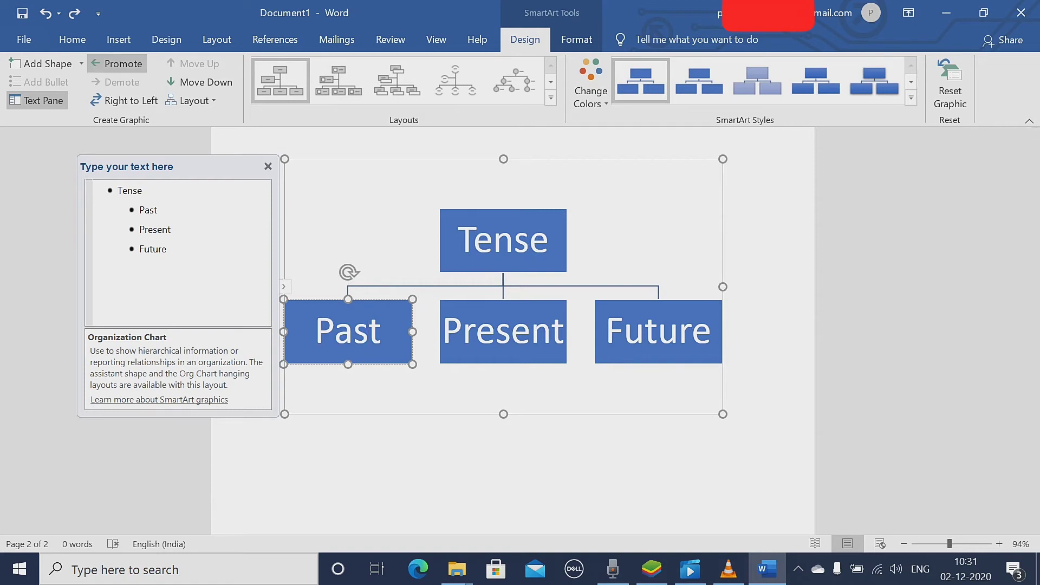
Try promoting Past and demoting it again, and switch the chart's direction to right-to-left and back.
{"action": "left_click", "coordinate": [117, 63]}
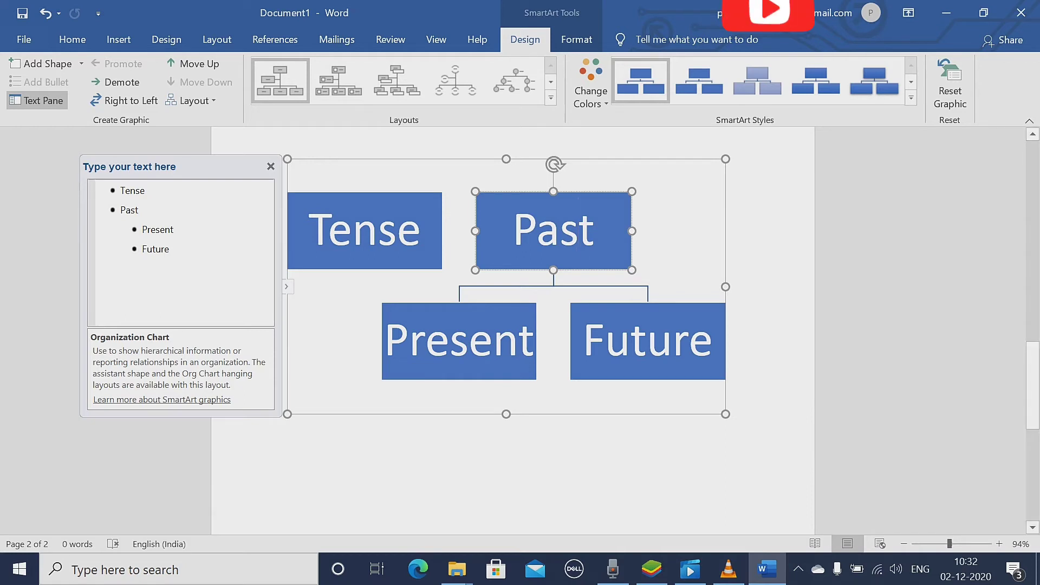
{"action": "left_click", "coordinate": [115, 81]}
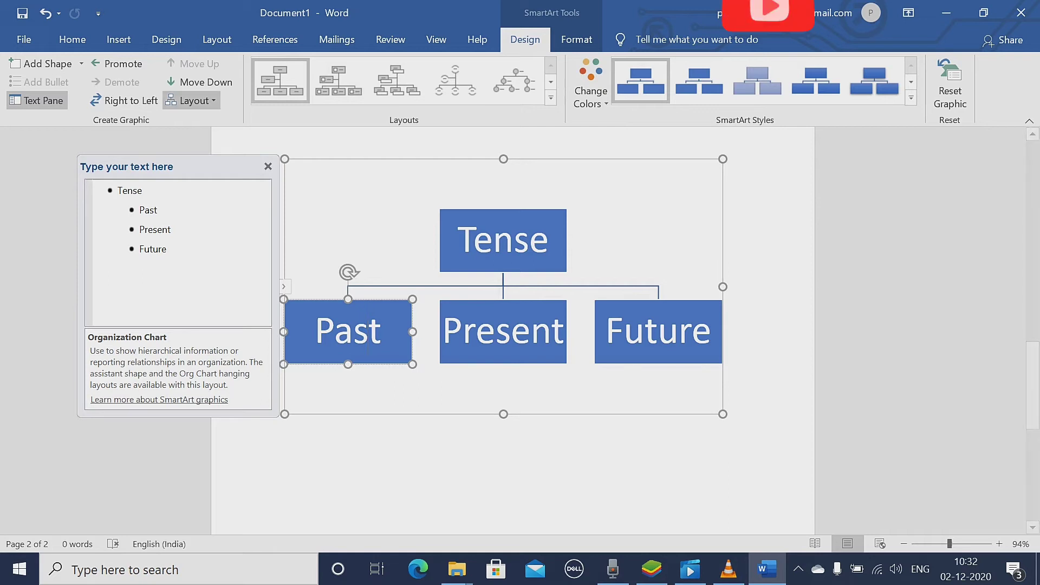
{"action": "left_click", "coordinate": [126, 100]}
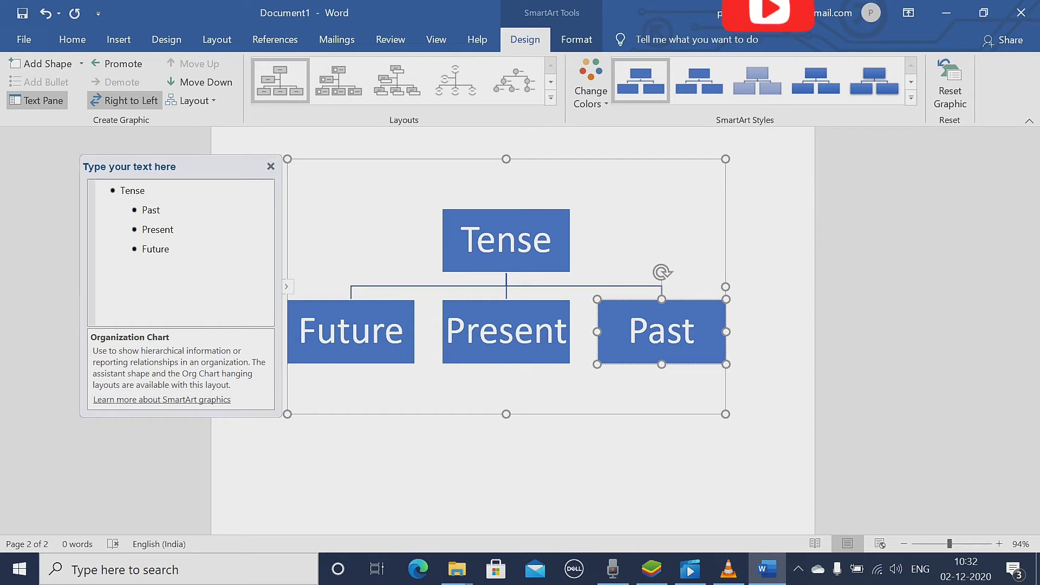
{"action": "left_click", "coordinate": [125, 101]}
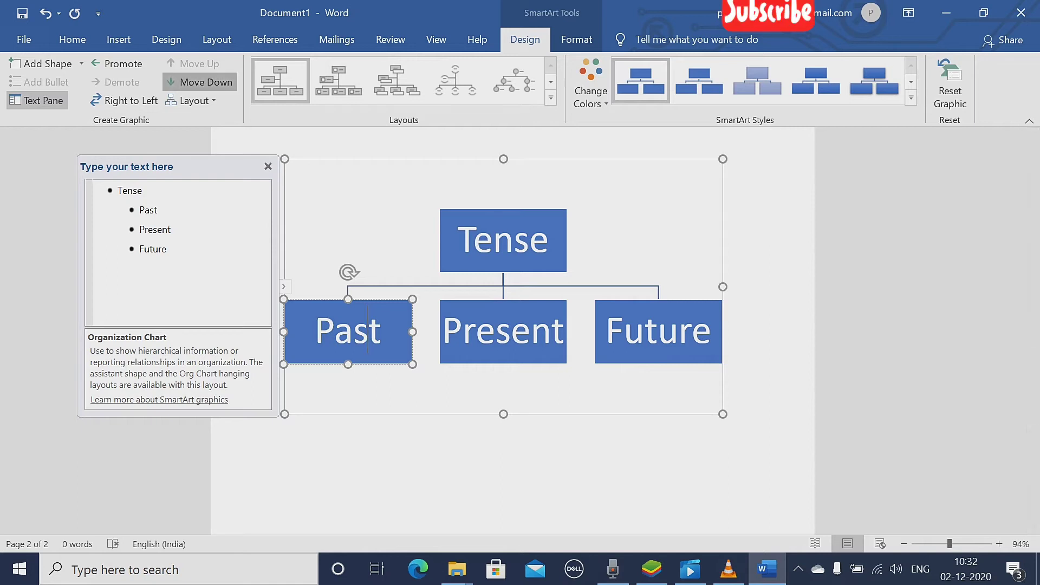
Try moving the Past box down one place in the order and back up, two times.
{"action": "left_click", "coordinate": [201, 82]}
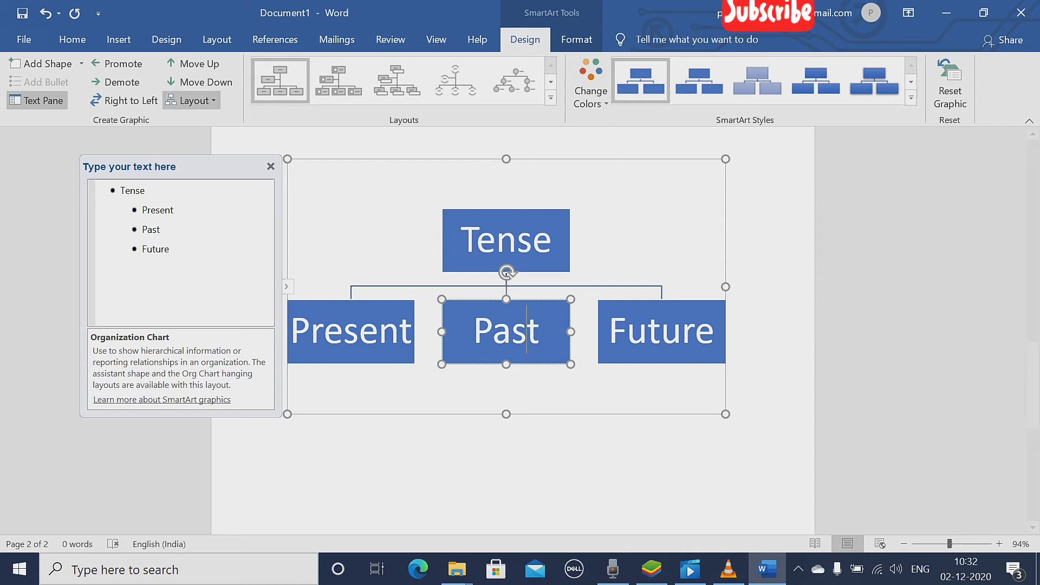
{"action": "left_click", "coordinate": [194, 64]}
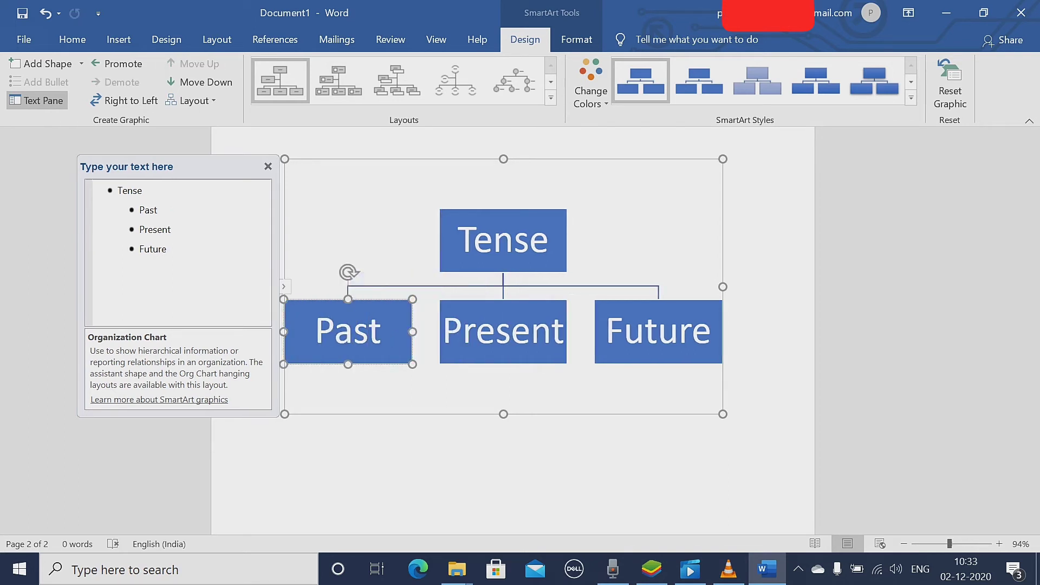
{"action": "left_click", "coordinate": [201, 82]}
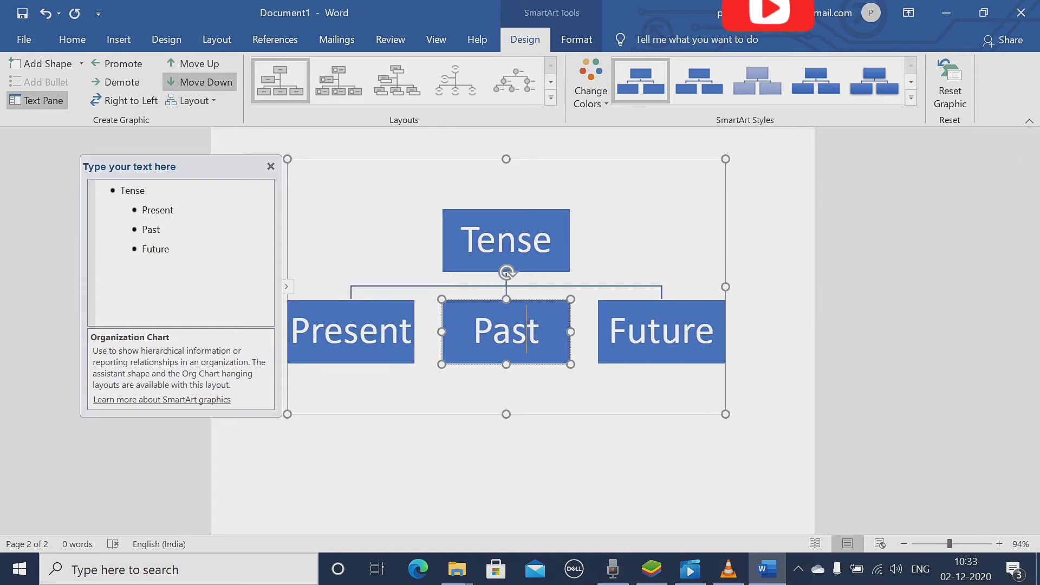
{"action": "left_click", "coordinate": [195, 63]}
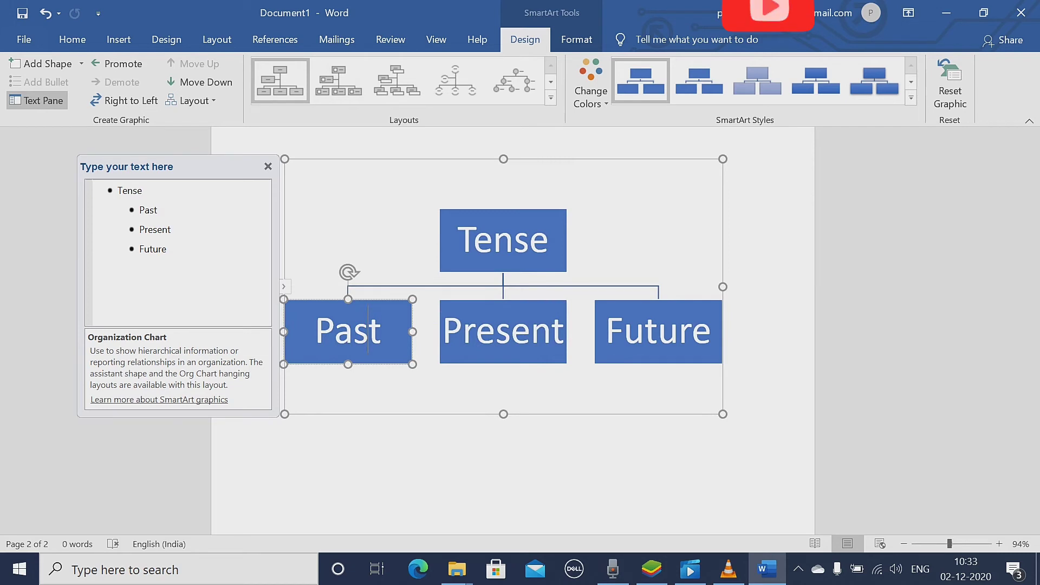
Apply the Right Hanging layout to the Past box.
{"action": "left_click", "coordinate": [192, 100]}
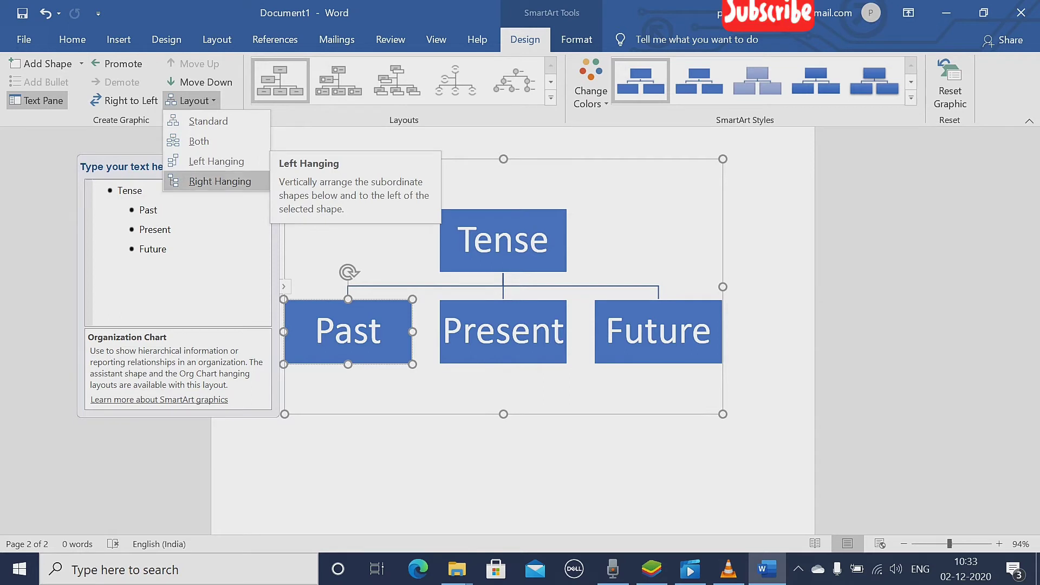
{"action": "left_click", "coordinate": [219, 181]}
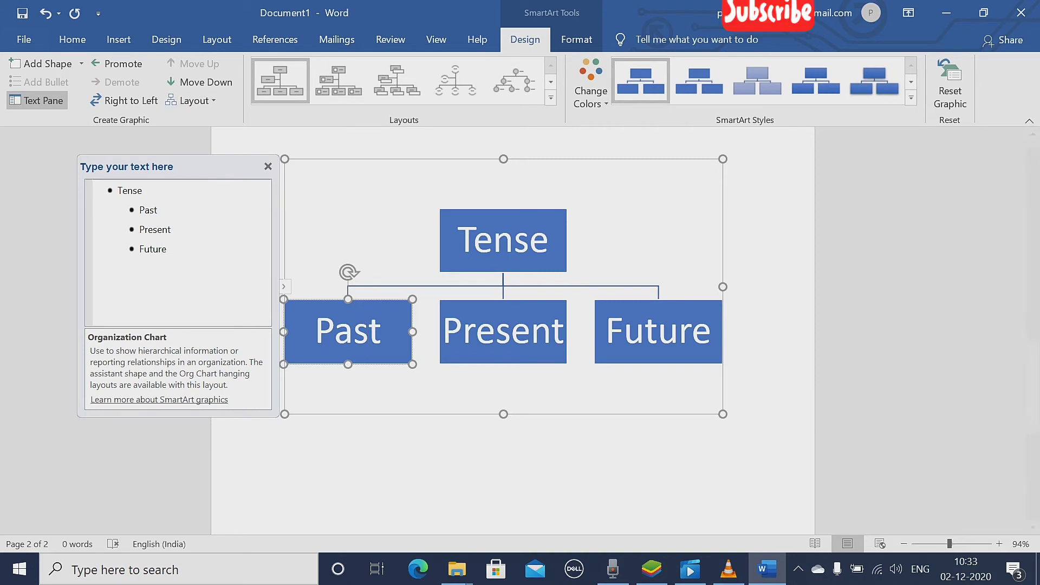
Apply the Subtle Effect - Gold, Accent 4 style to the Tense box and fill the box with red.
{"action": "left_click", "coordinate": [576, 39]}
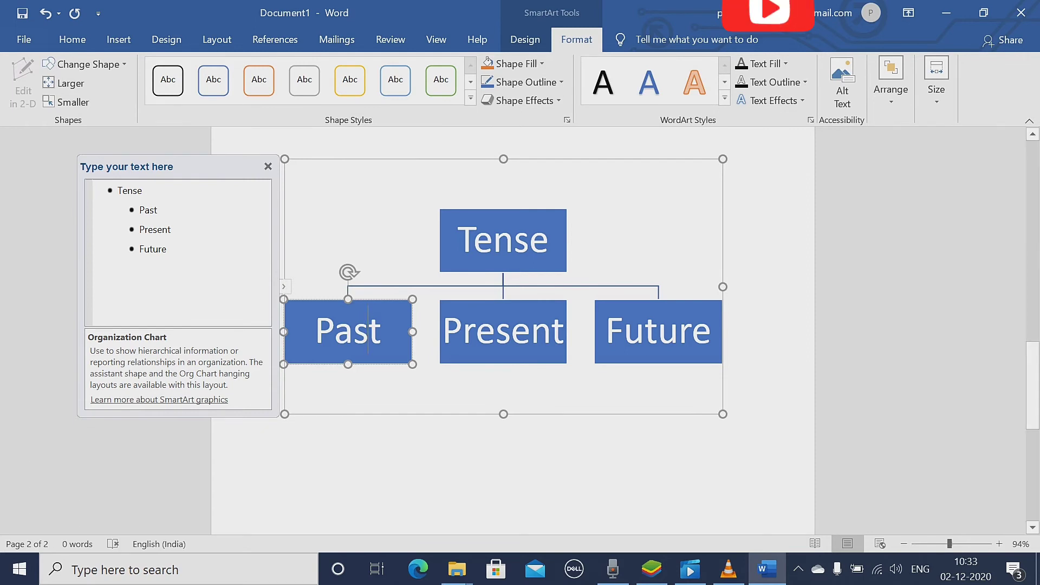
{"action": "left_click", "coordinate": [492, 240]}
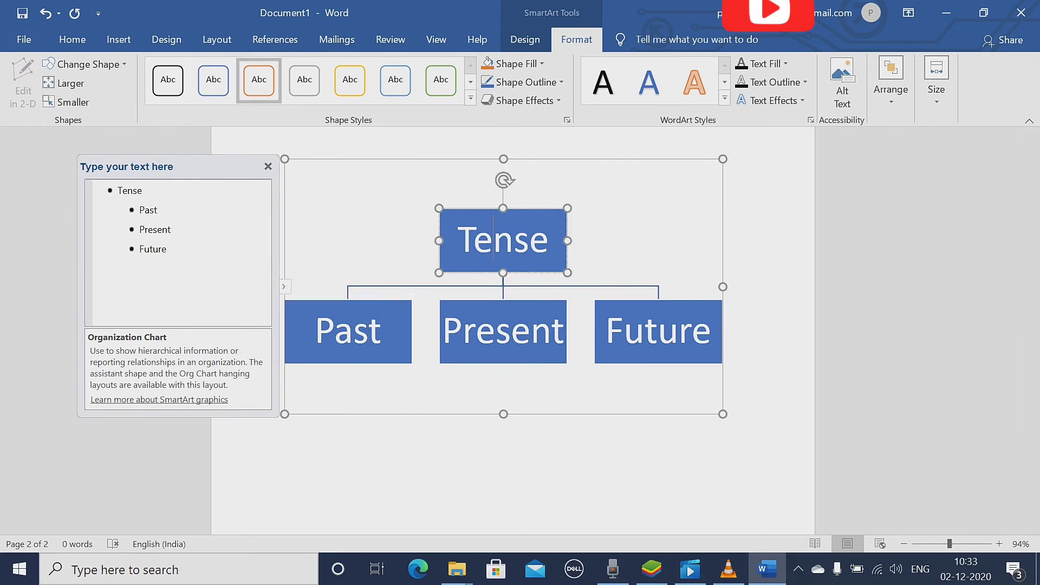
{"action": "left_click", "coordinate": [470, 99]}
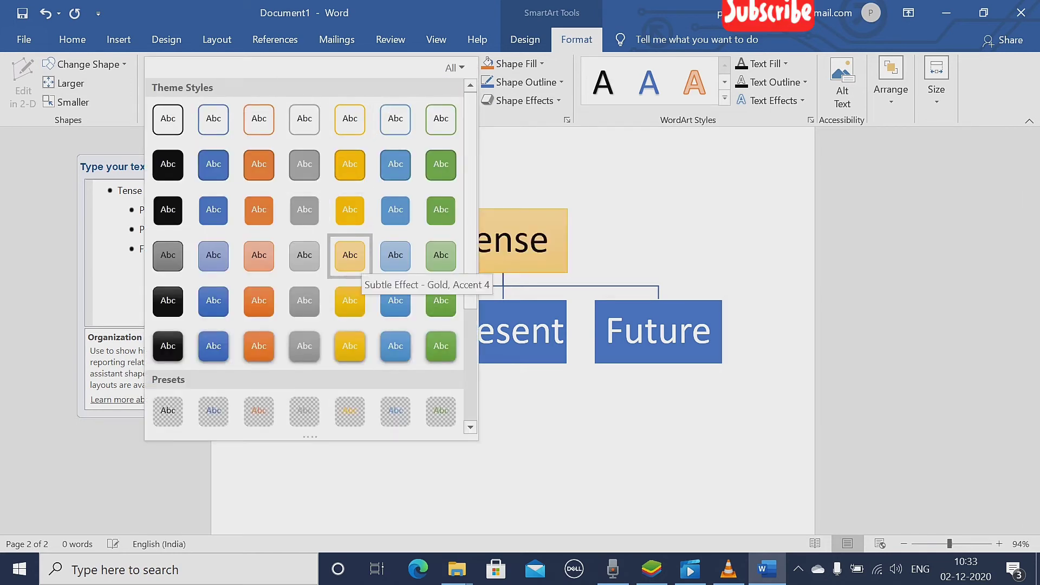
{"action": "left_click", "coordinate": [350, 255]}
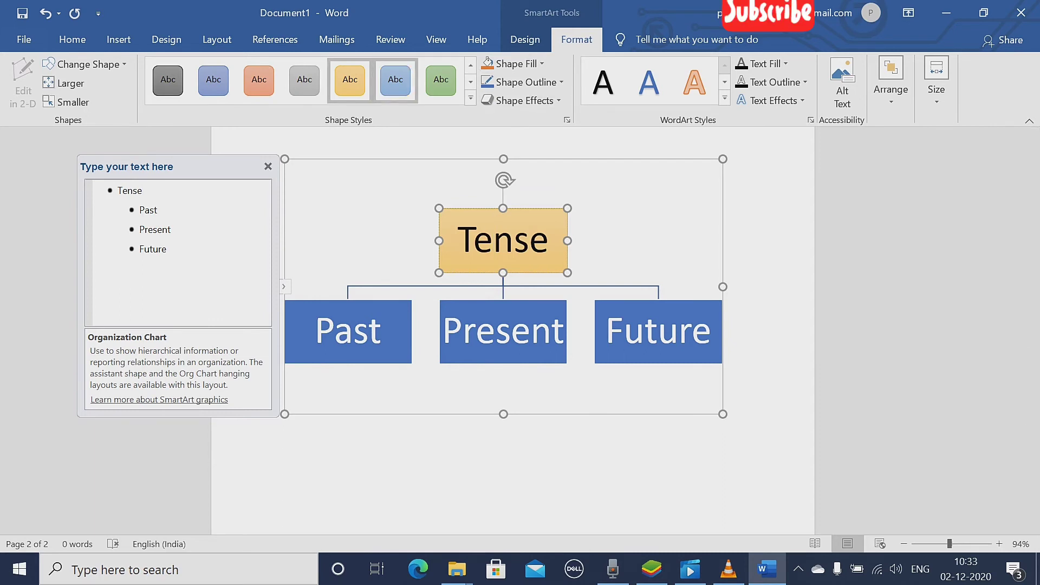
{"action": "left_click", "coordinate": [515, 63]}
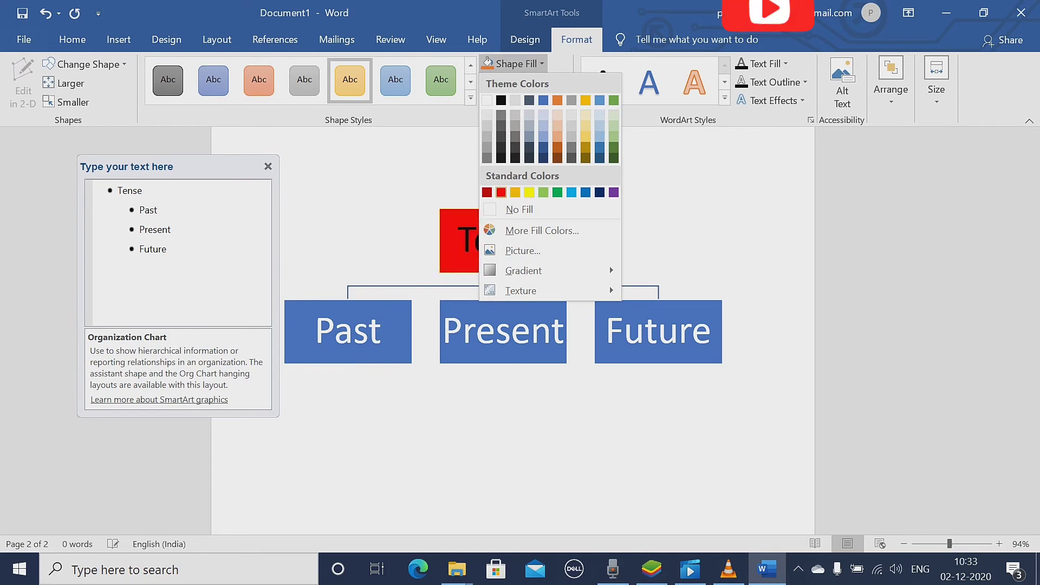
{"action": "left_click", "coordinate": [501, 192]}
Look through the outline colour, weight and dash options and the shape effects such as Glow, Bevel and Reflection for the Tense box.
{"action": "left_click", "coordinate": [520, 81]}
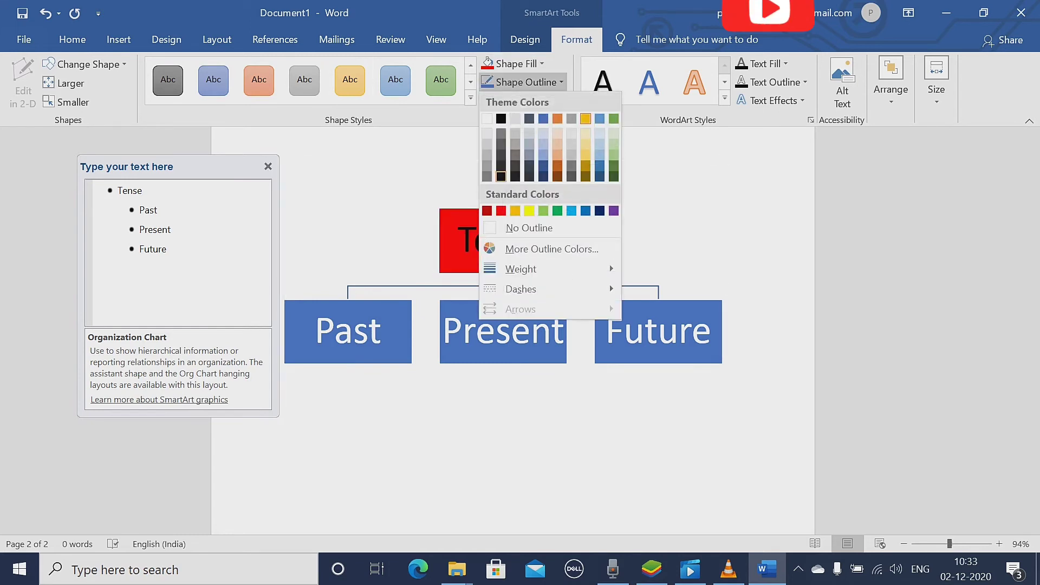
{"action": "left_click", "coordinate": [529, 82]}
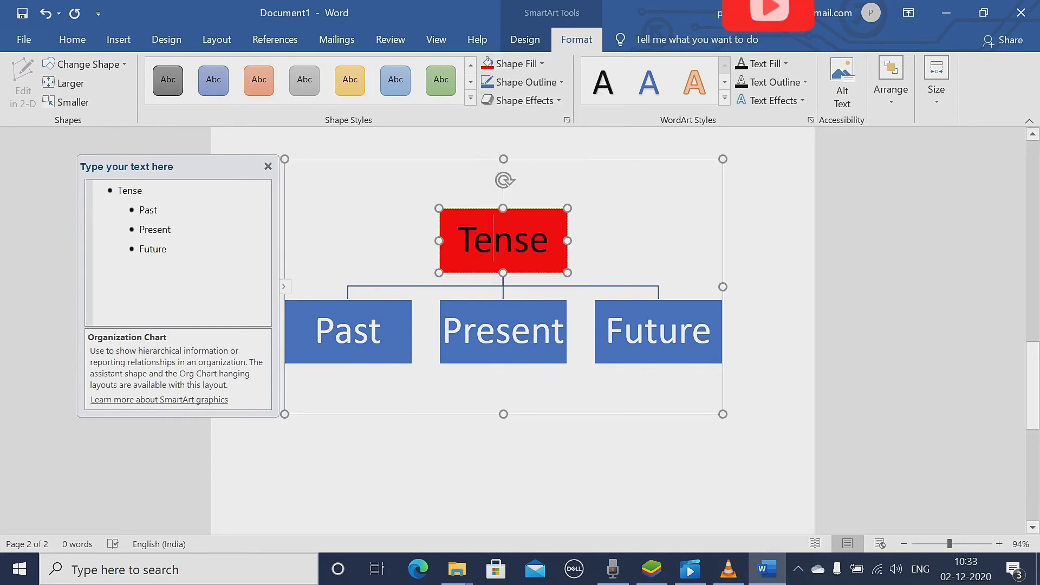
{"action": "left_click", "coordinate": [521, 82]}
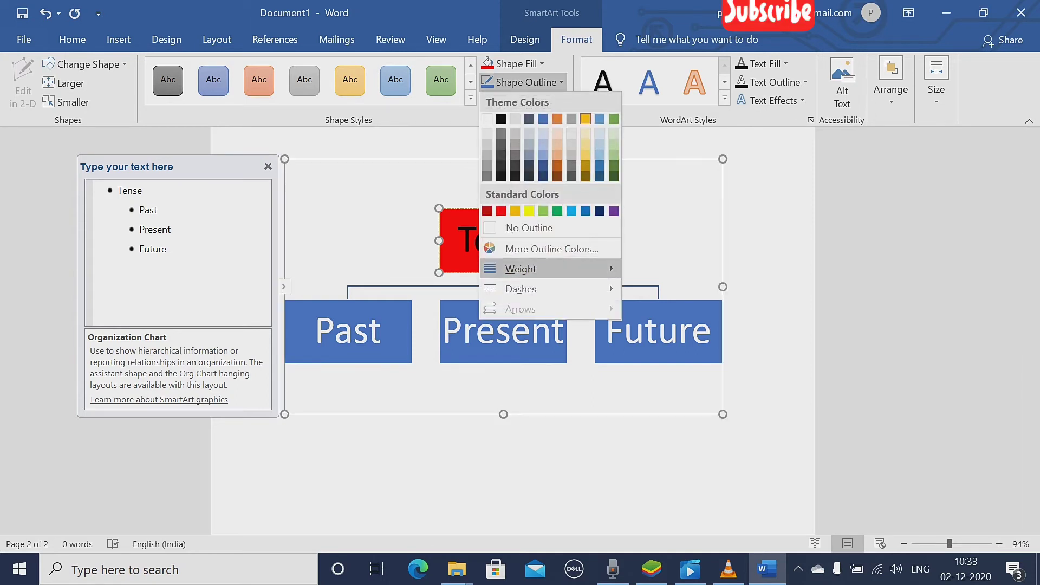
{"action": "mouse_move", "coordinate": [520, 289]}
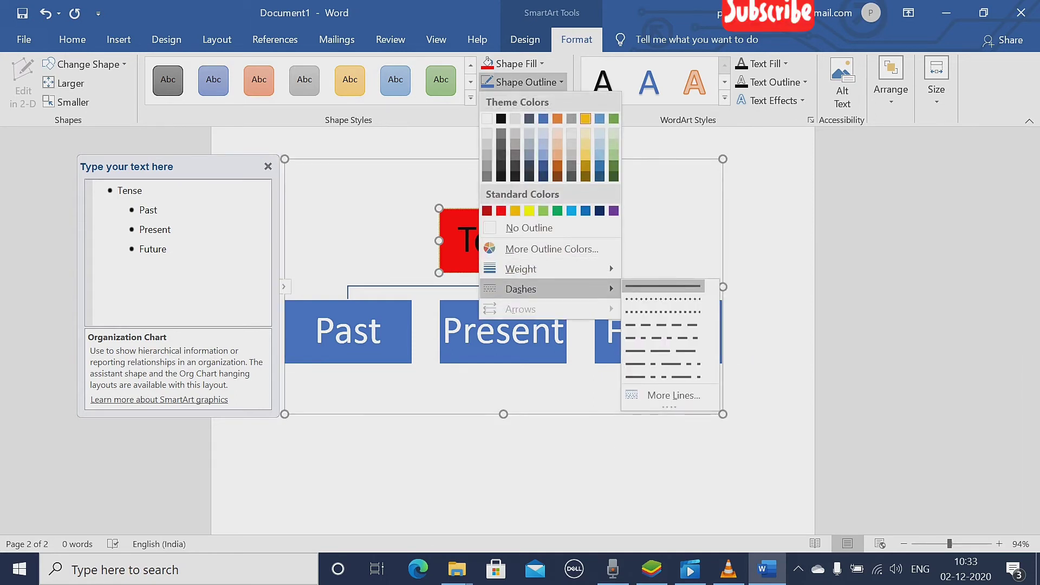
{"action": "key", "text": "Escape"}
{"action": "key", "text": "Escape"}
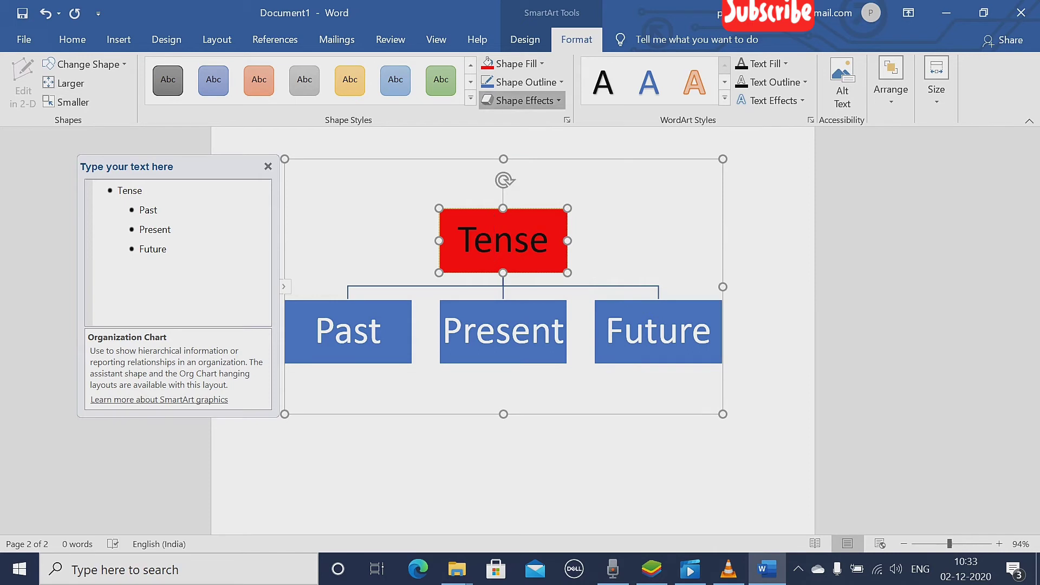
{"action": "left_click", "coordinate": [520, 100]}
{"action": "mouse_move", "coordinate": [528, 239]}
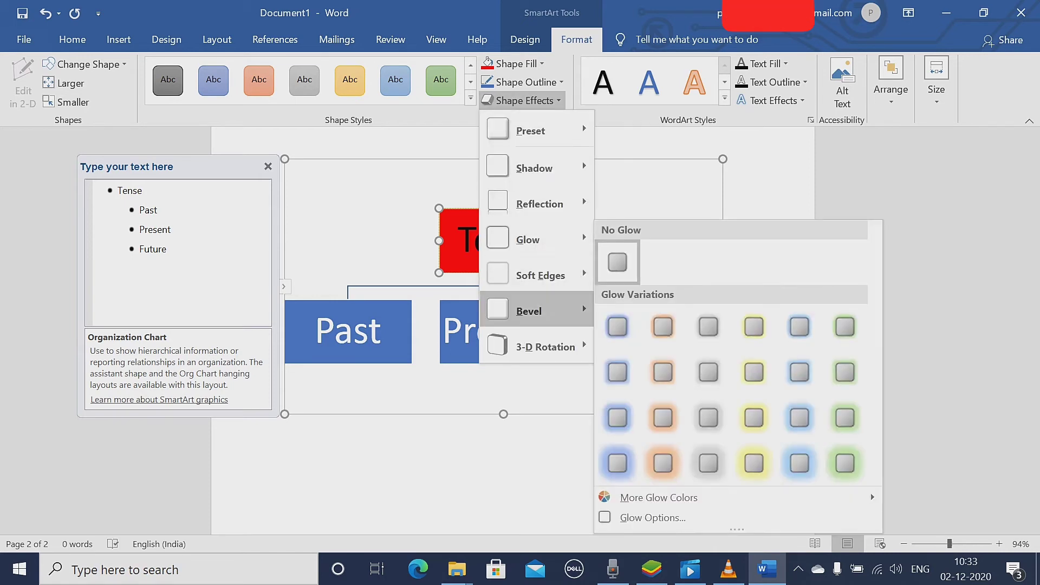
{"action": "mouse_move", "coordinate": [527, 311]}
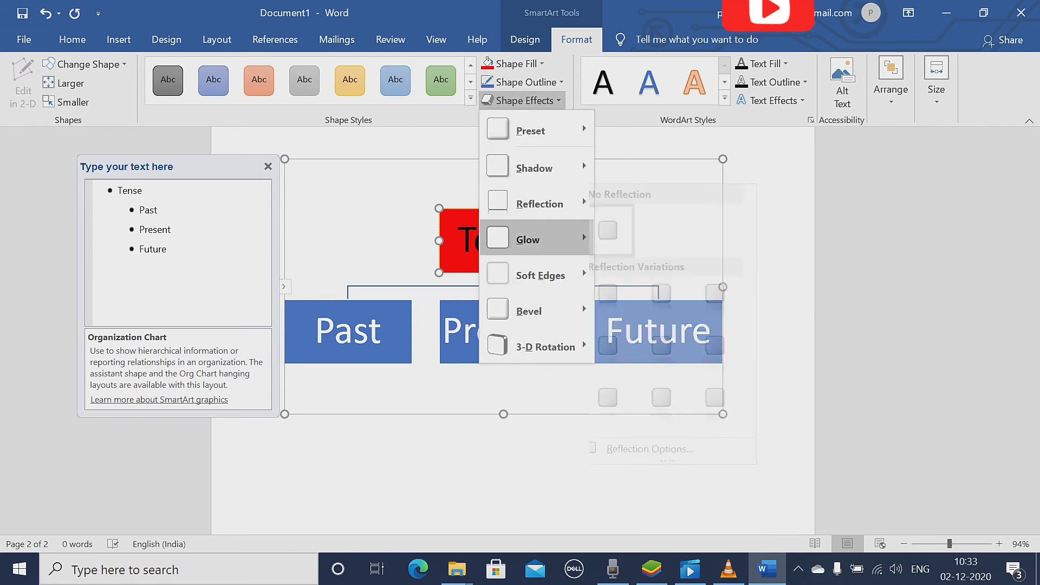
{"action": "mouse_move", "coordinate": [528, 204]}
{"action": "key", "text": "Escape"}
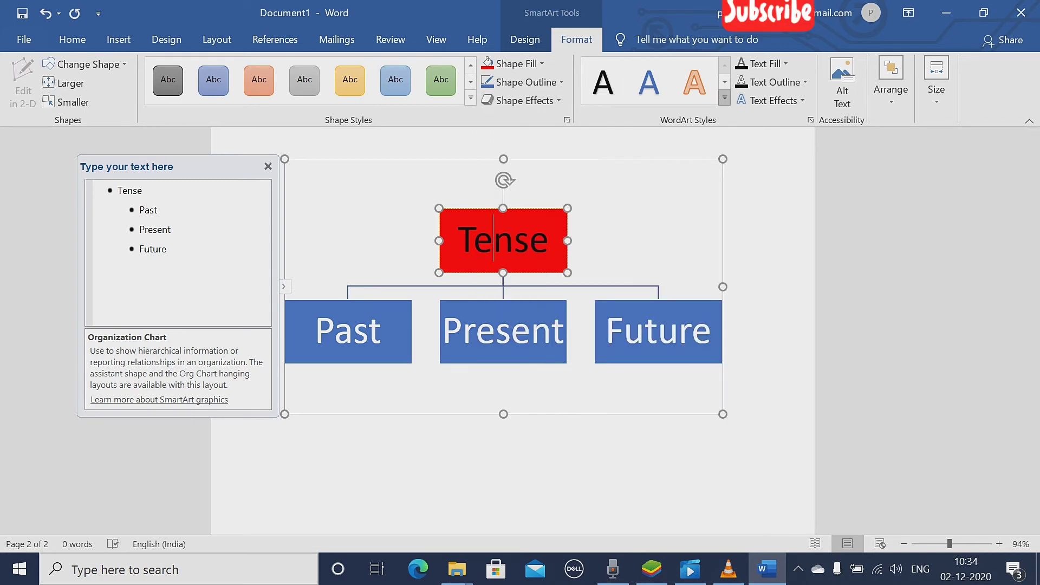
Look through the WordArt styles, text fill textures and text outline options for the Tense text.
{"action": "left_click", "coordinate": [724, 98]}
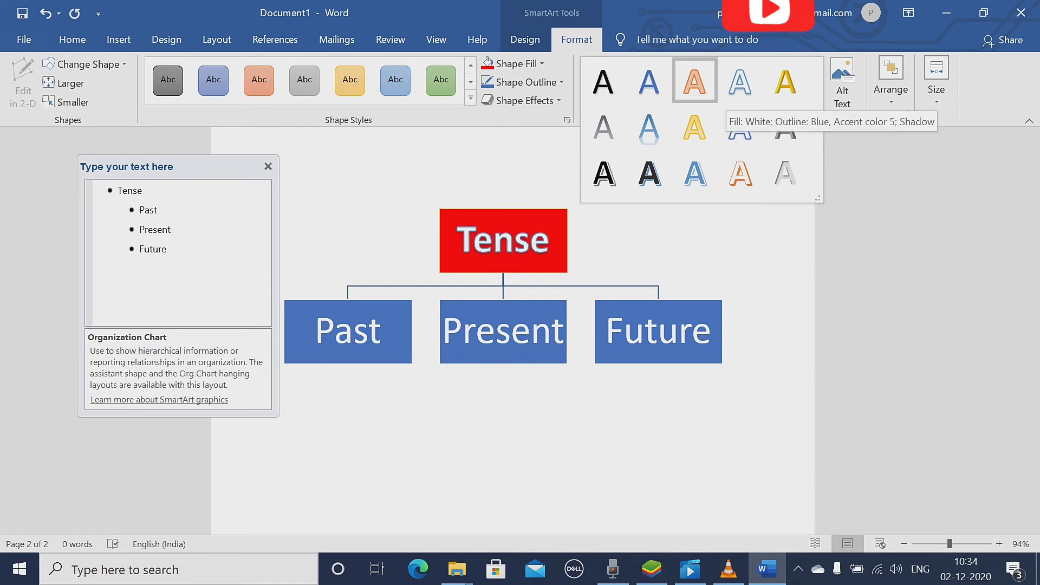
{"action": "left_click", "coordinate": [602, 82]}
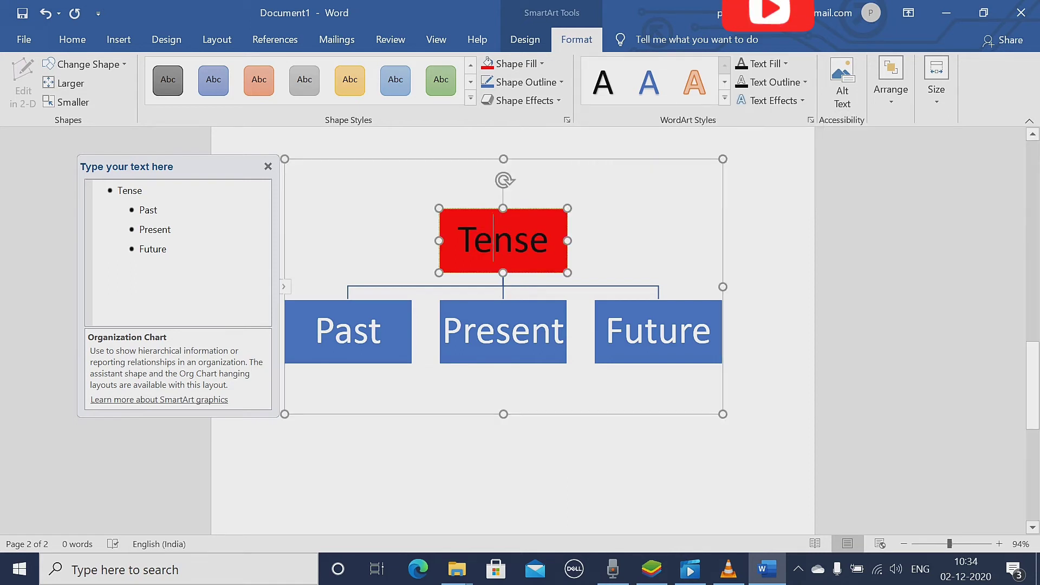
{"action": "left_click", "coordinate": [785, 64]}
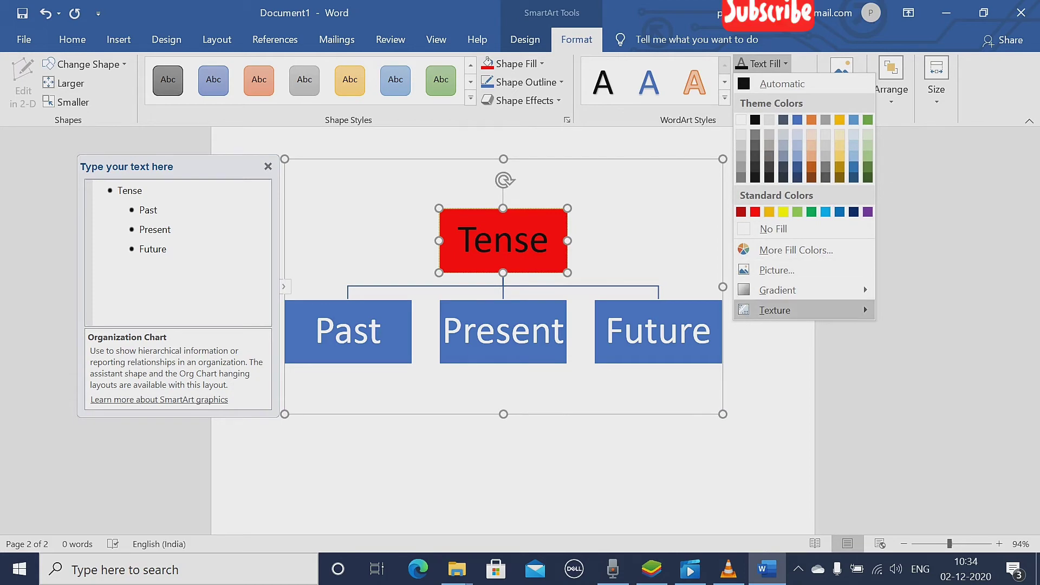
{"action": "mouse_move", "coordinate": [774, 309]}
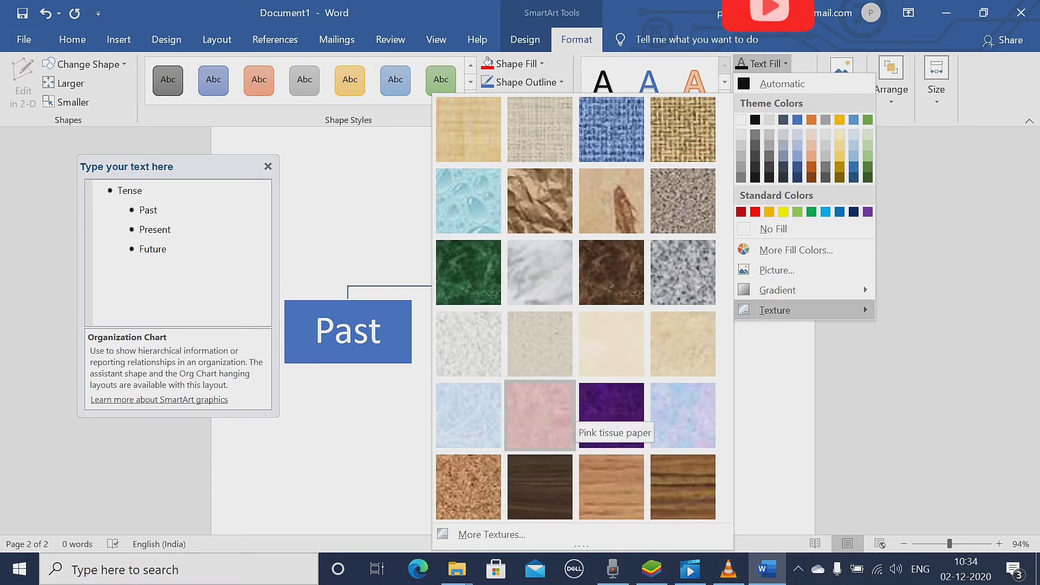
{"action": "left_click", "coordinate": [493, 240]}
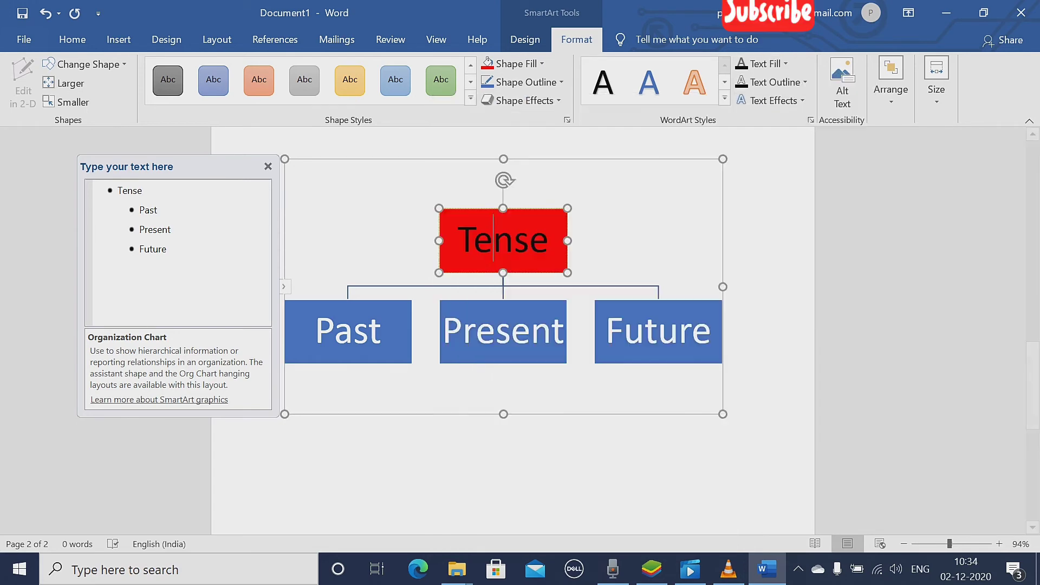
{"action": "left_click", "coordinate": [774, 82]}
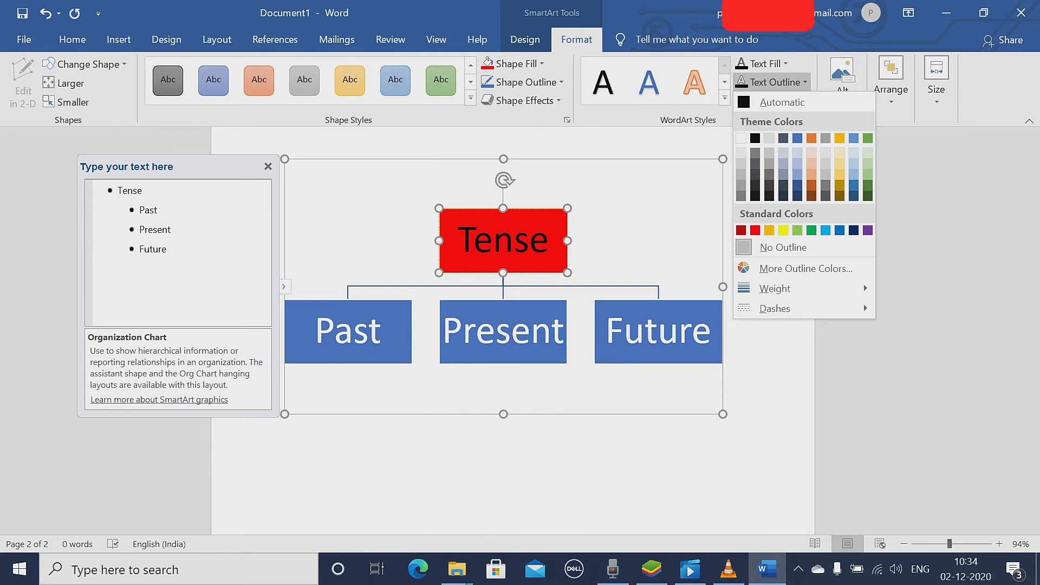
{"action": "key", "text": "Escape"}
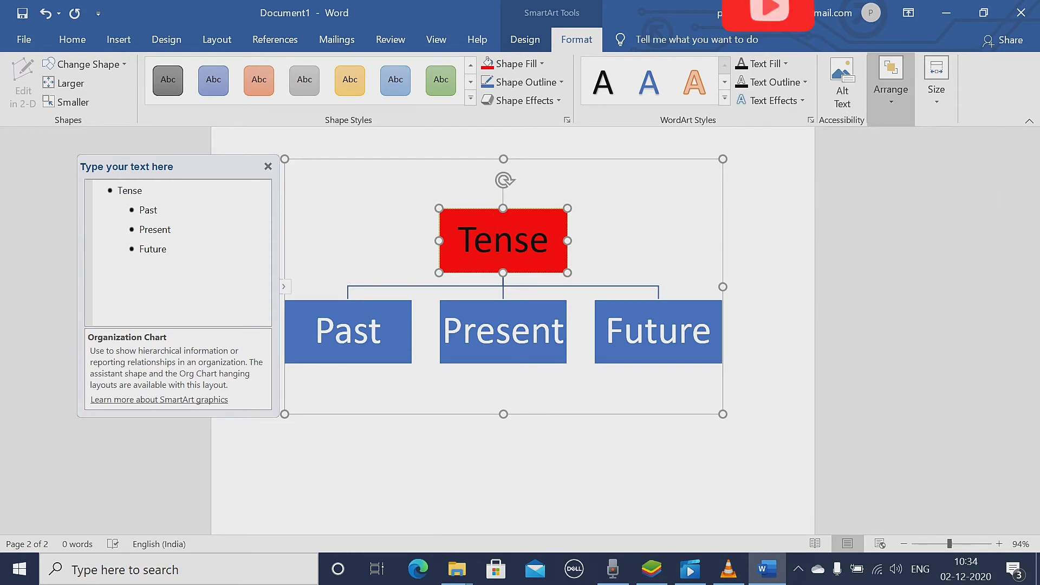
View the arrange options and the height and width settings for the Tense box.
{"action": "left_click", "coordinate": [890, 81]}
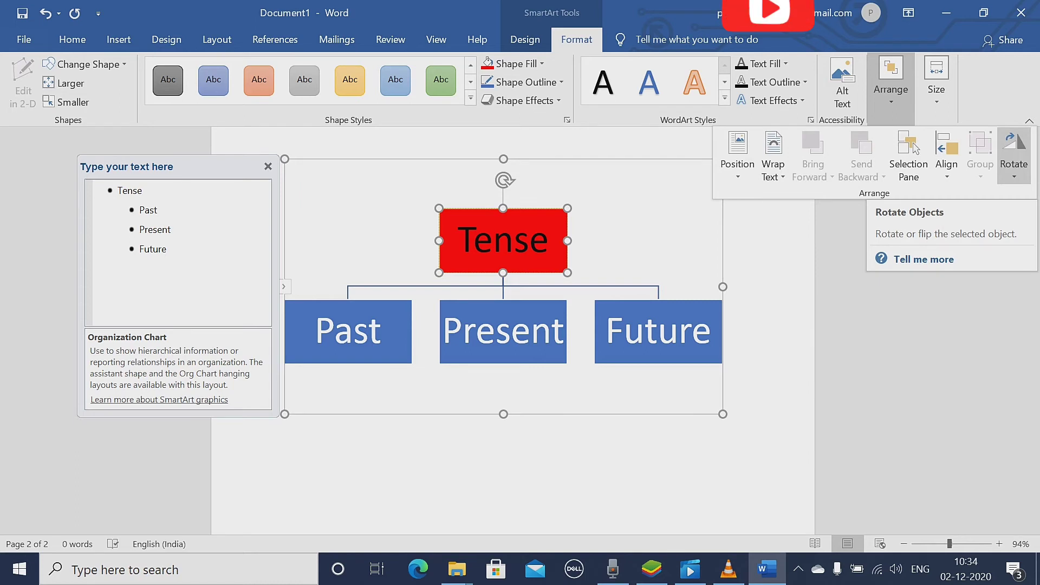
{"action": "left_click", "coordinate": [936, 82]}
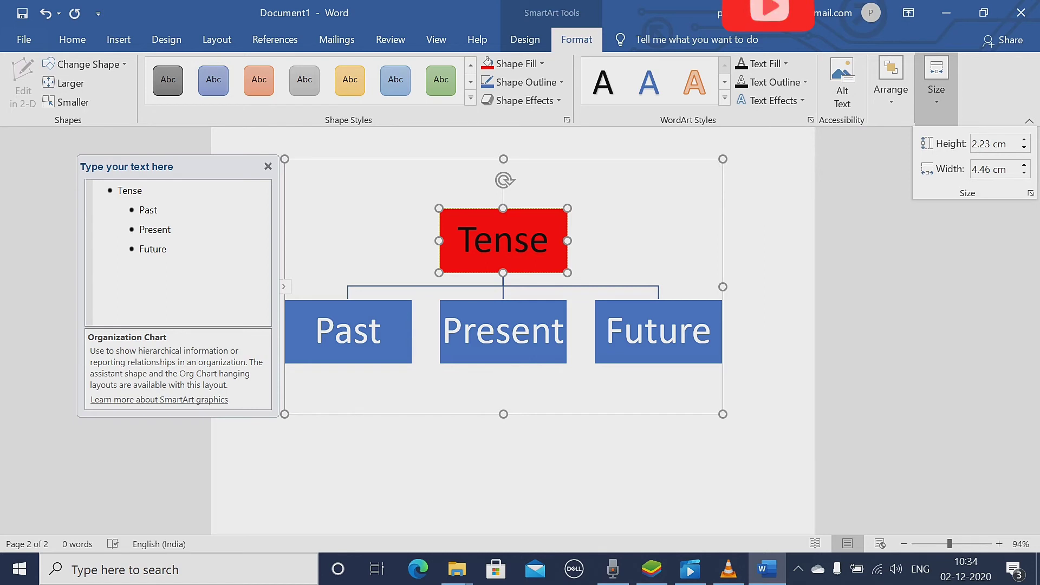
{"action": "left_click", "coordinate": [493, 240]}
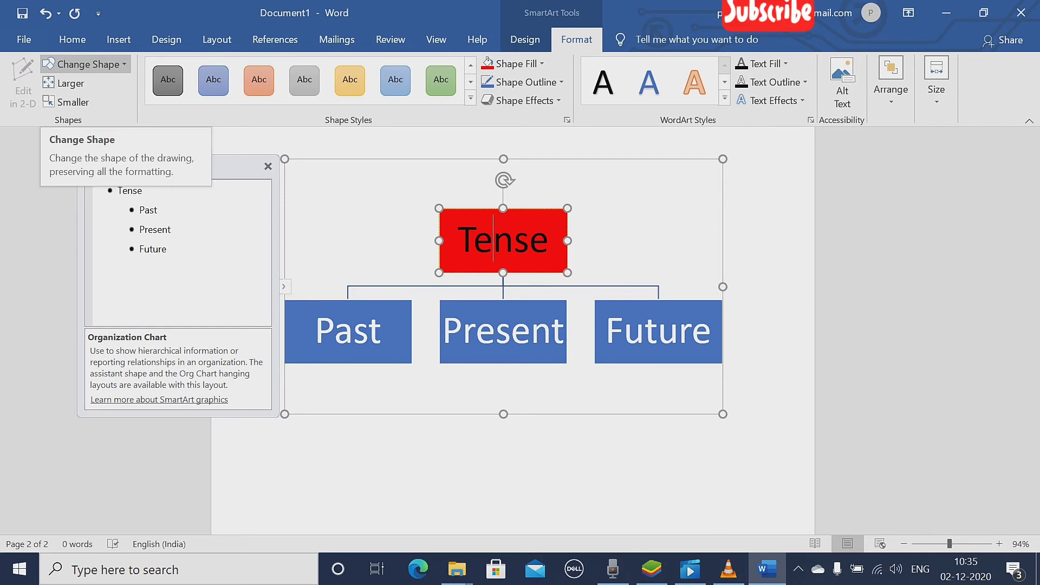
Change the Tense box to the Wave banner shape.
{"action": "left_click", "coordinate": [85, 64]}
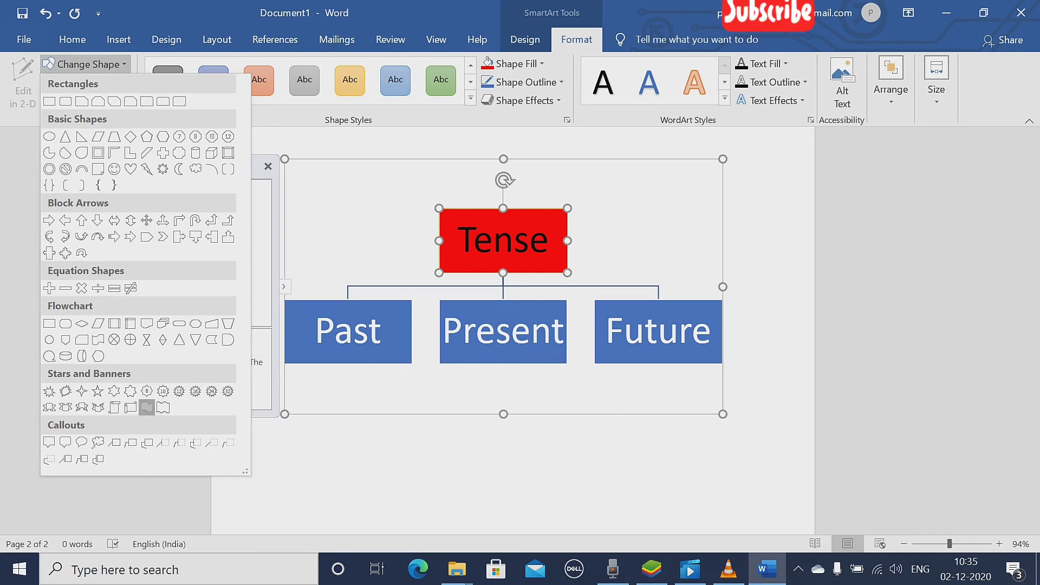
{"action": "left_click", "coordinate": [146, 407]}
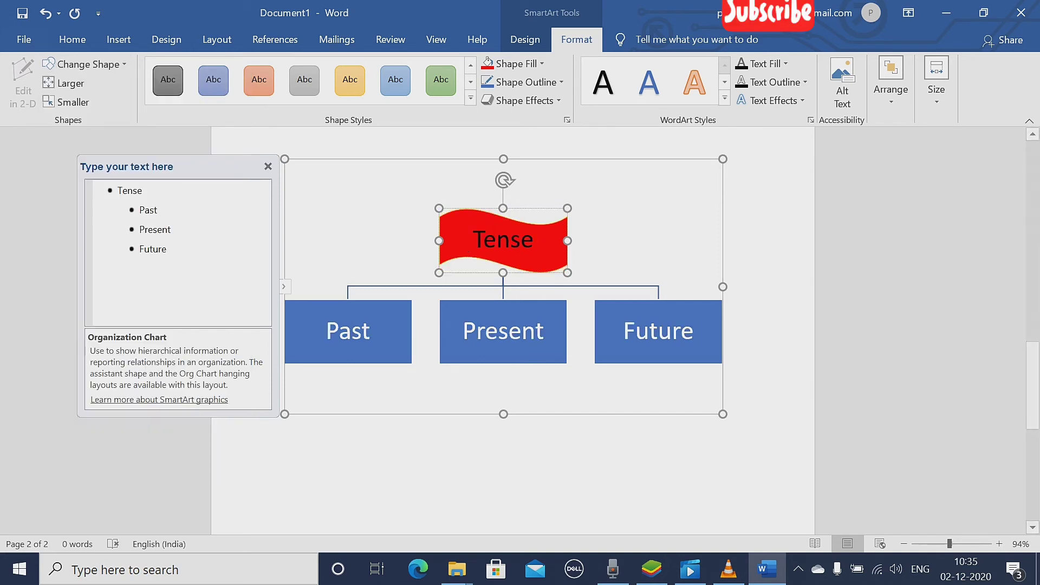
Try enlarging the Tense shape in steps, shrinking it in steps and enlarging it back to its starting size.
{"action": "left_click", "coordinate": [65, 83]}
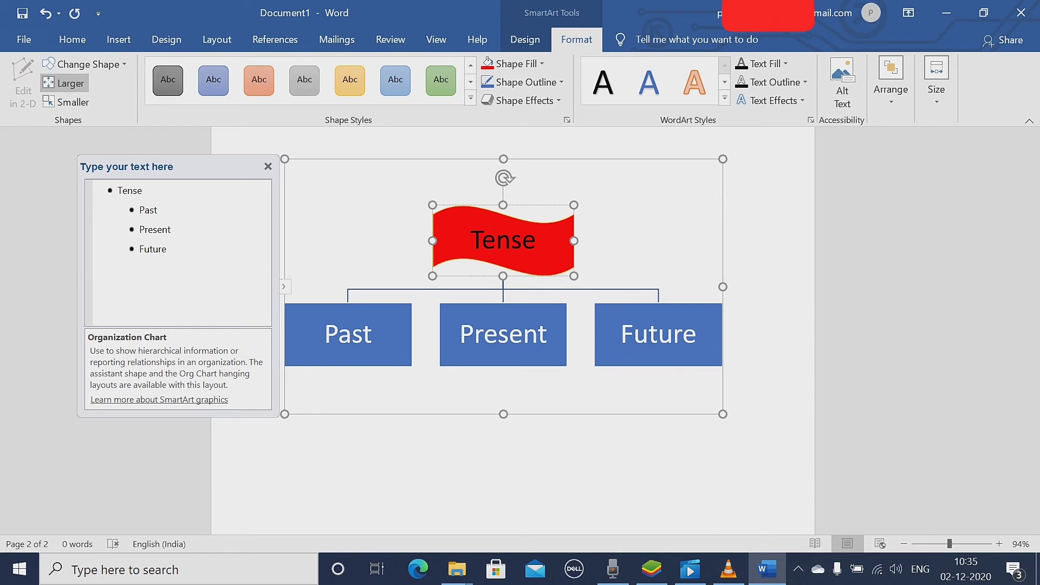
{"action": "left_click", "coordinate": [65, 83]}
{"action": "left_click", "coordinate": [65, 83]}
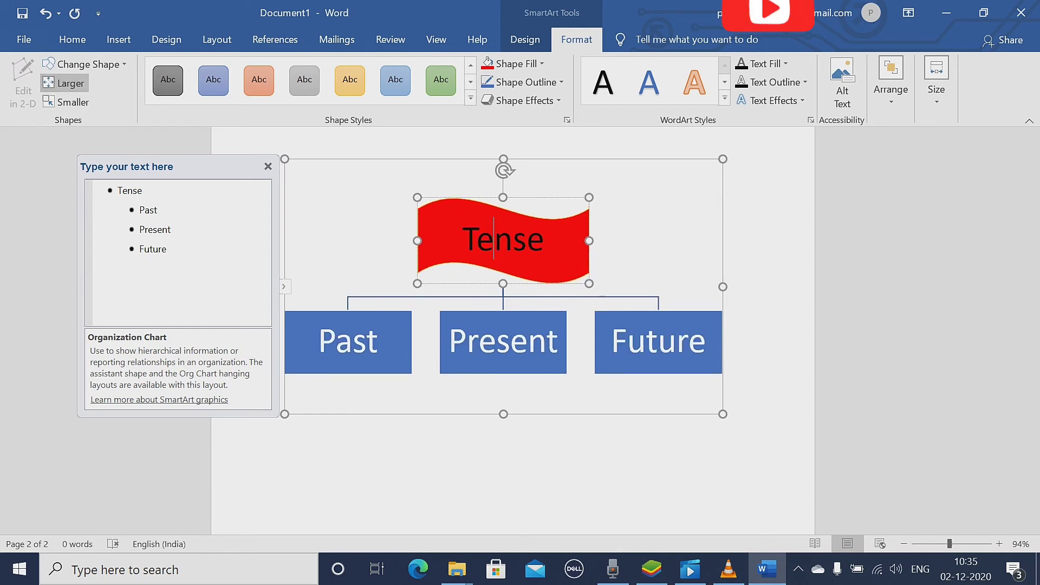
{"action": "left_click", "coordinate": [65, 83]}
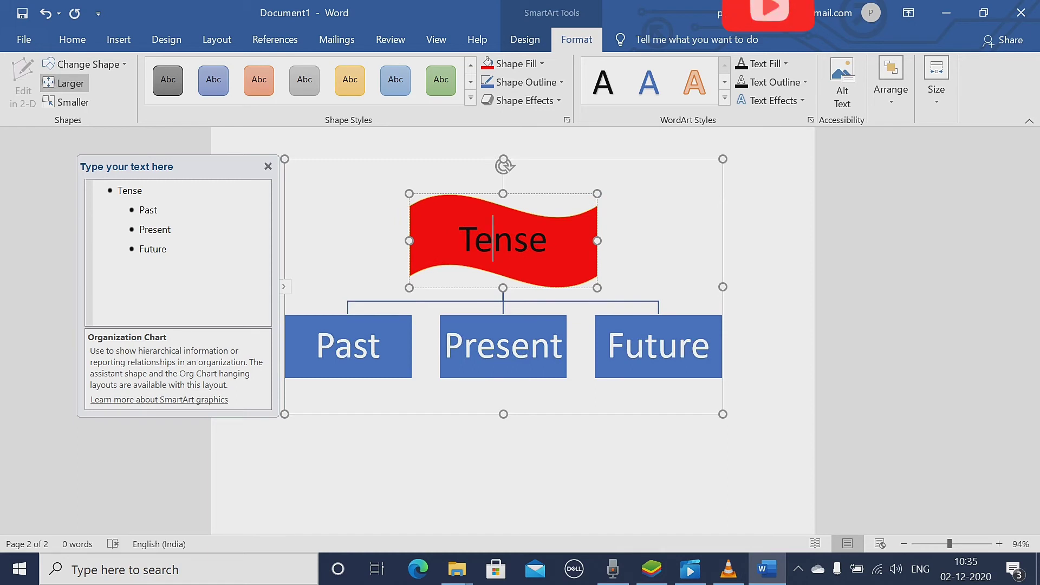
{"action": "left_click", "coordinate": [66, 102]}
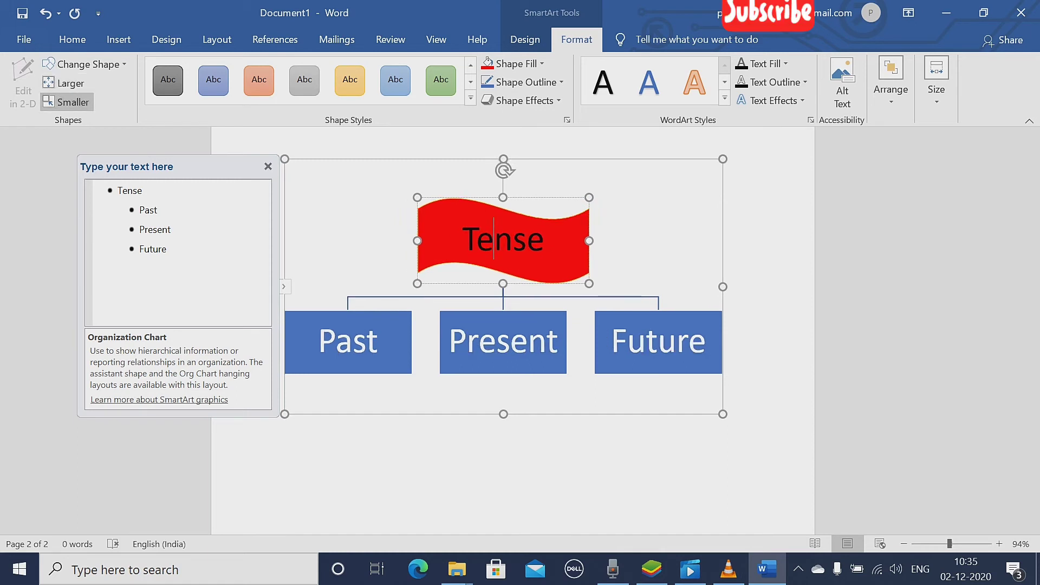
{"action": "left_click", "coordinate": [66, 102]}
{"action": "left_click", "coordinate": [66, 101]}
{"action": "left_click", "coordinate": [66, 102]}
{"action": "left_click", "coordinate": [66, 102]}
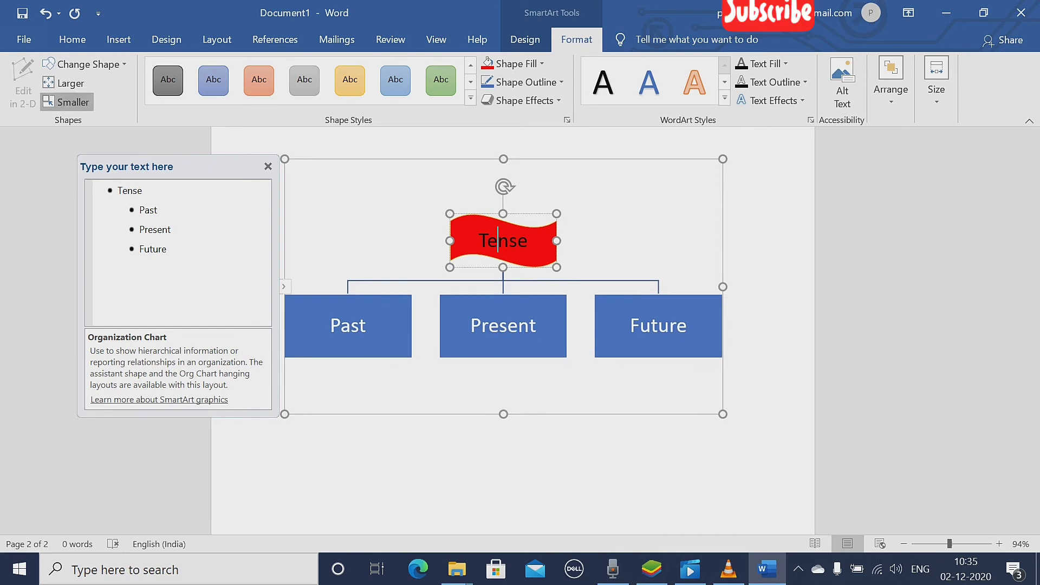
{"action": "left_click", "coordinate": [66, 102]}
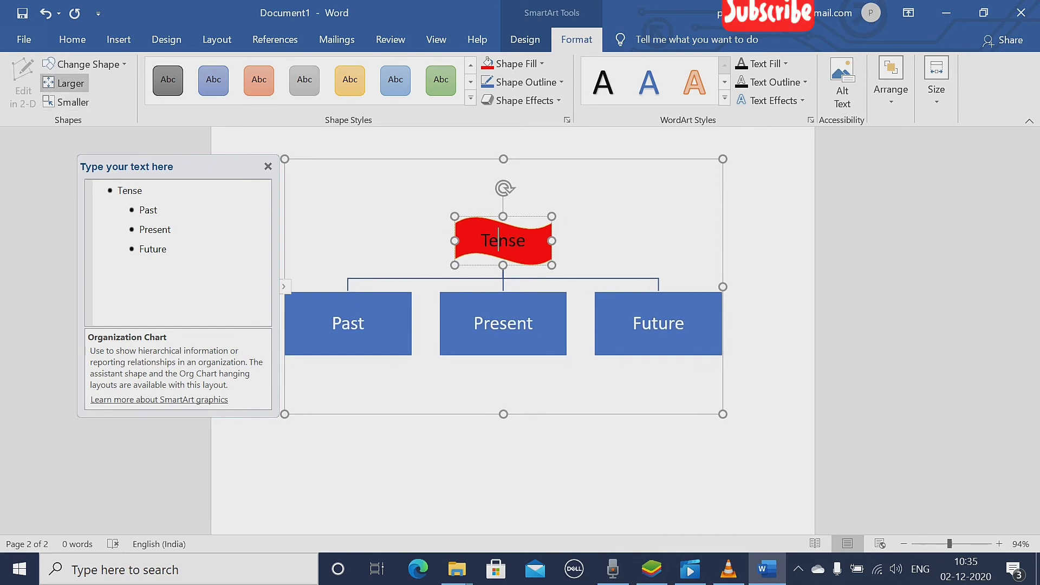
{"action": "left_click", "coordinate": [66, 83]}
{"action": "left_click", "coordinate": [67, 83]}
{"action": "key", "text": "Escape"}
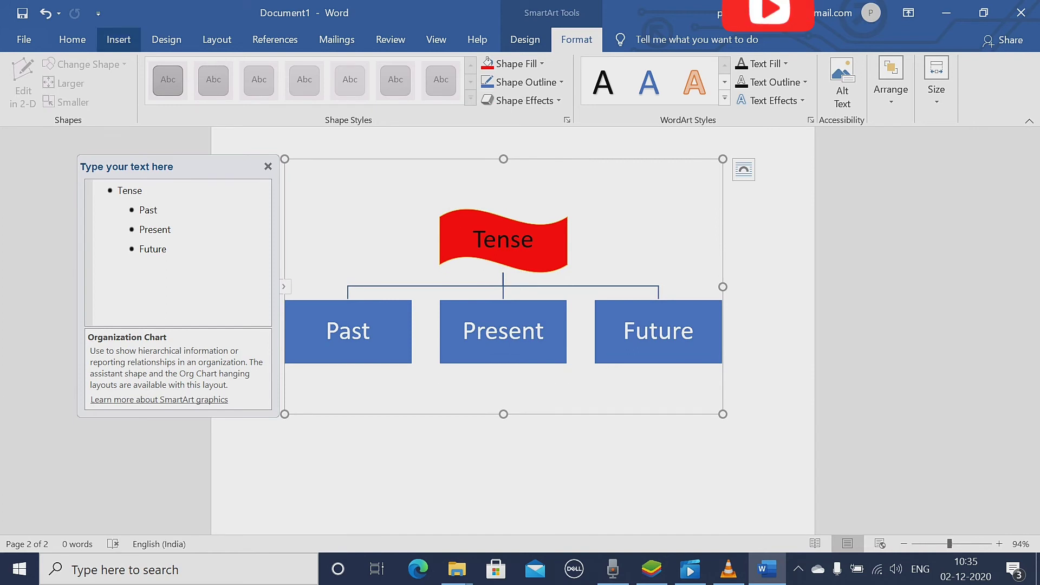
Insert a page break below the Tense organization chart to start a new blank page.
{"action": "left_click", "coordinate": [118, 39]}
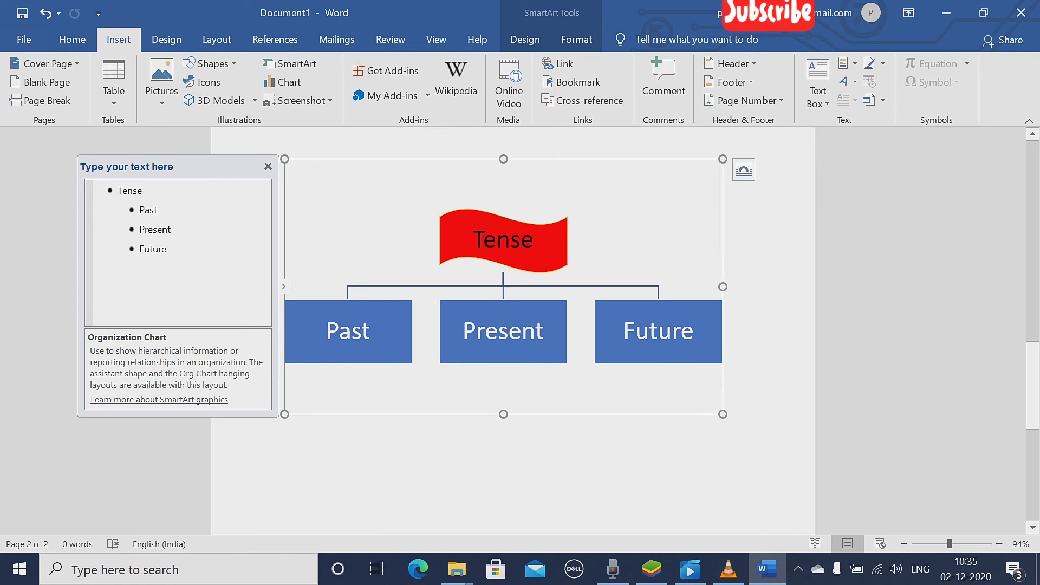
{"action": "left_click", "coordinate": [390, 217]}
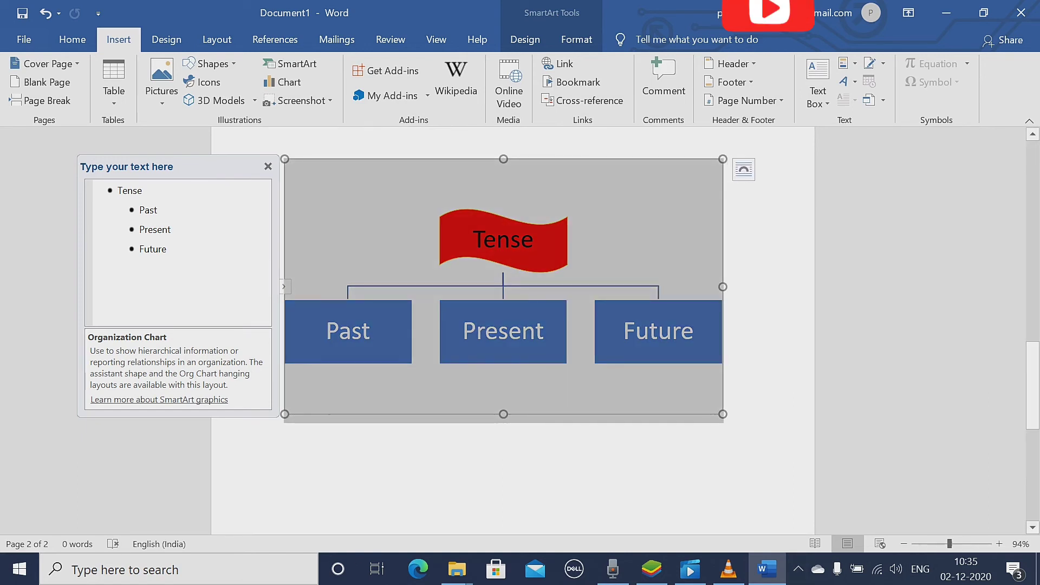
{"action": "left_click", "coordinate": [503, 240]}
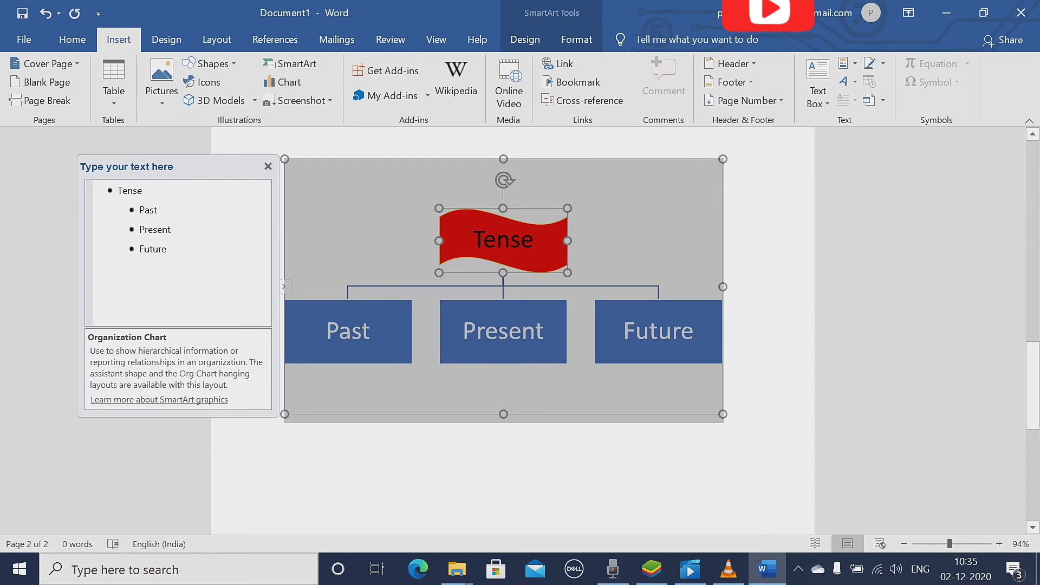
{"action": "double_click", "coordinate": [503, 240]}
{"action": "left_click", "coordinate": [365, 475]}
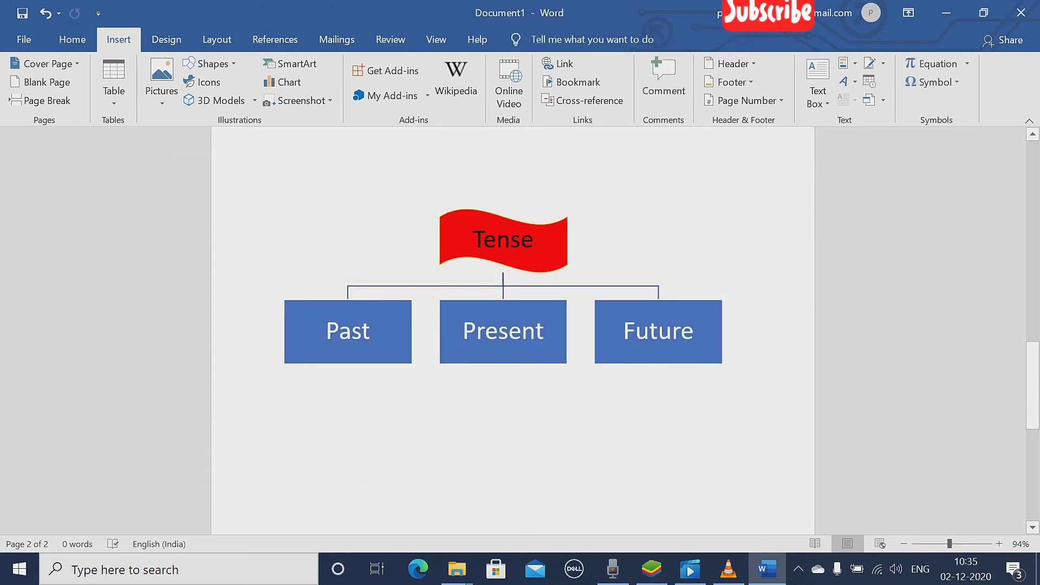
{"action": "key", "text": "ctrl+Return"}
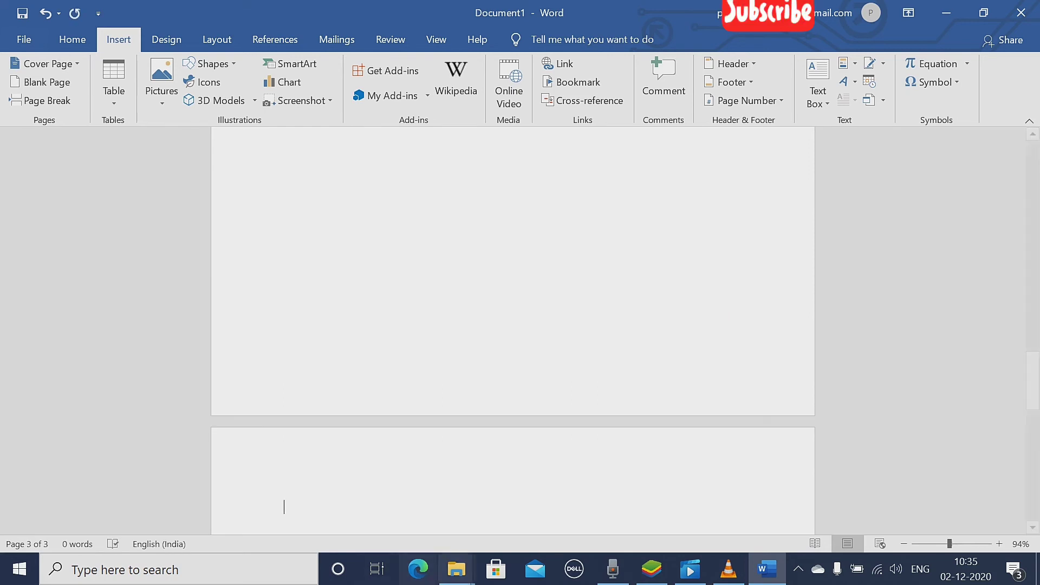
{"action": "left_click_drag", "start_coordinate": [1032, 381], "coordinate": [1032, 414]}
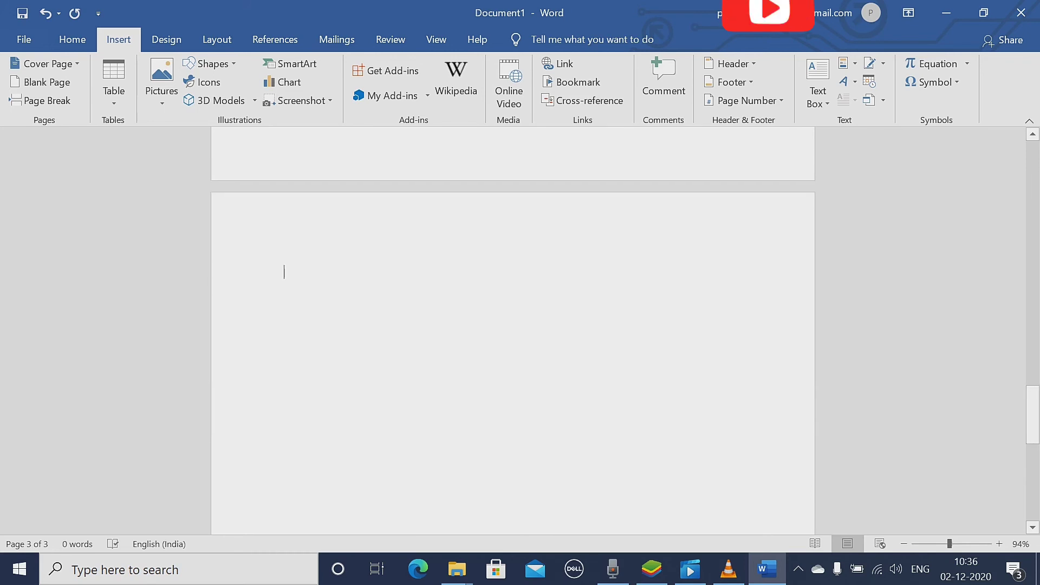
Look through the available chart types, from Column, Line and Bar to X Y (Scatter), Surface, Treemap and Histogram.
{"action": "left_click", "coordinate": [286, 82]}
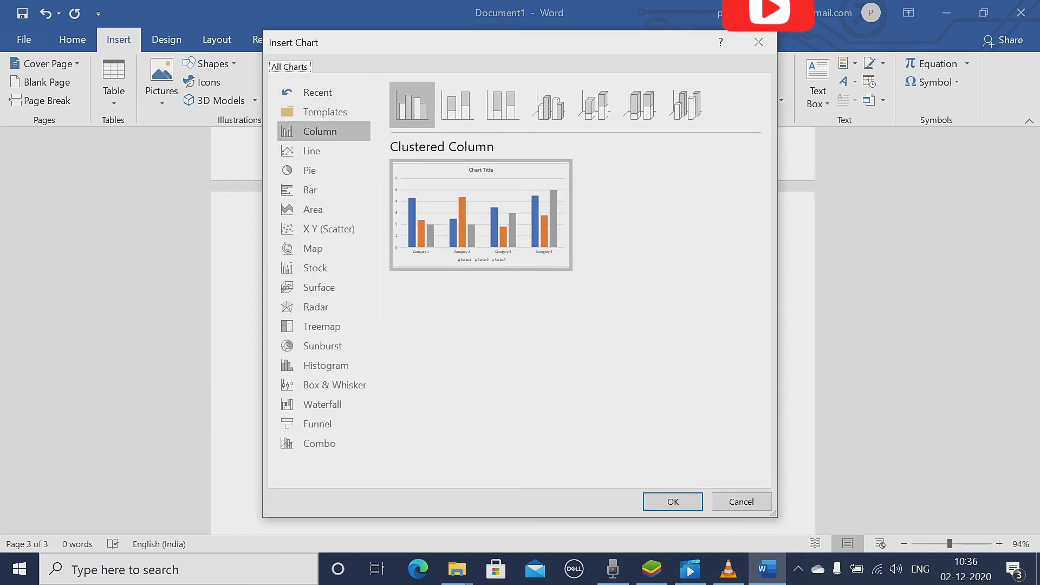
{"action": "mouse_move", "coordinate": [480, 215]}
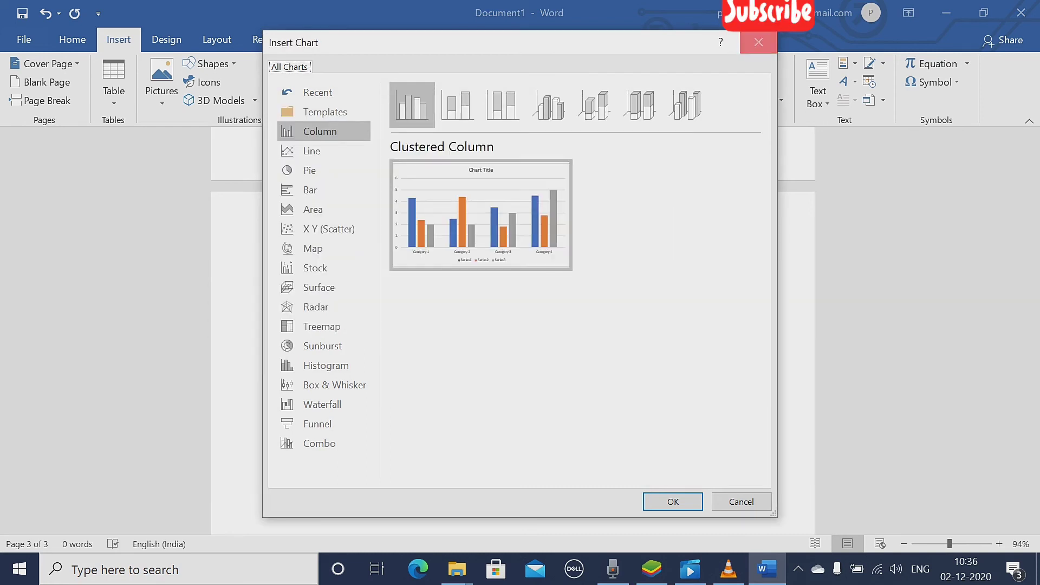
{"action": "left_click", "coordinate": [758, 42]}
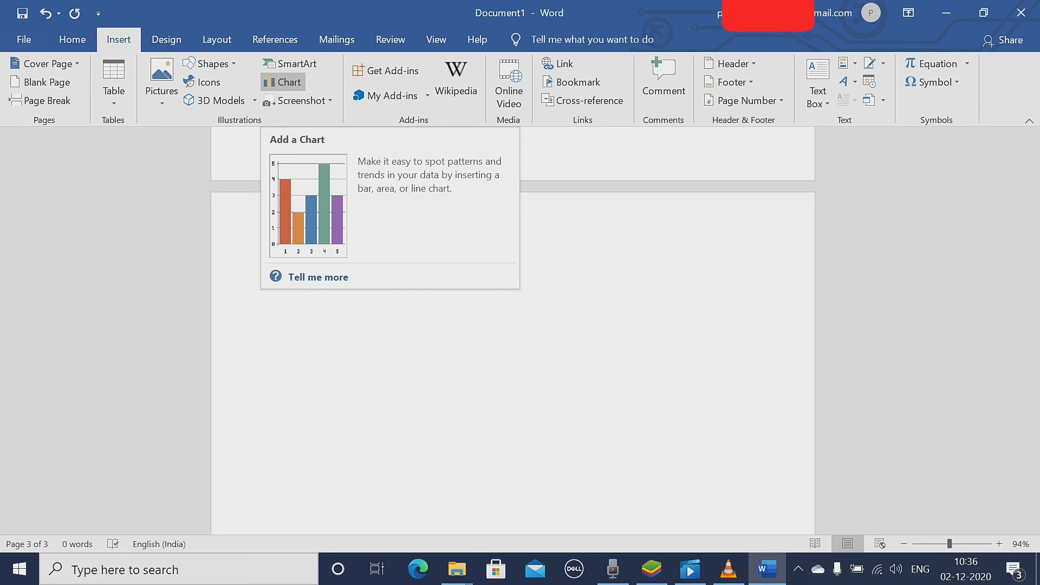
{"action": "left_click", "coordinate": [282, 81]}
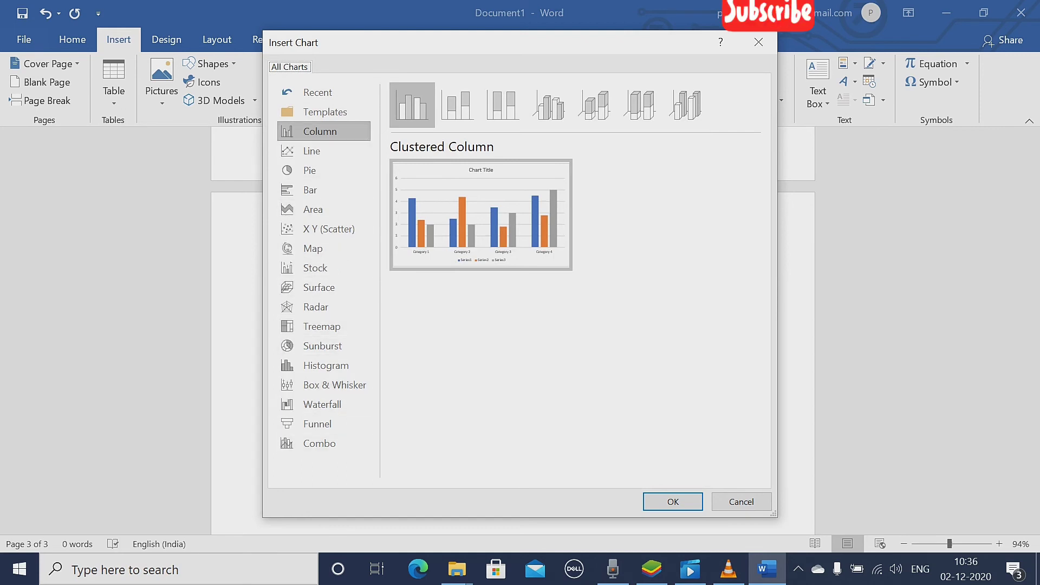
{"action": "left_click", "coordinate": [311, 151]}
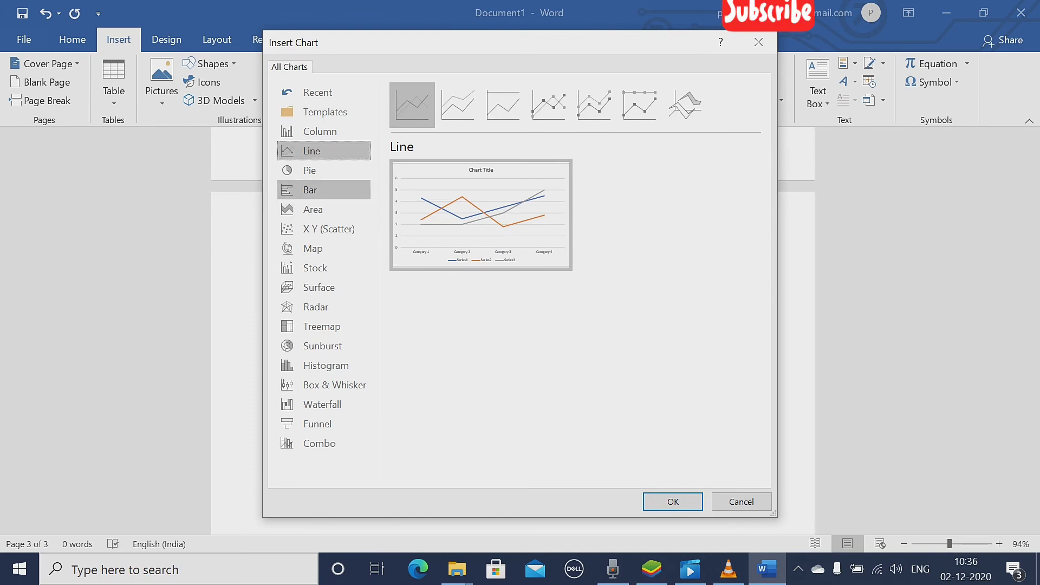
{"action": "left_click", "coordinate": [310, 190]}
{"action": "left_click", "coordinate": [329, 228]}
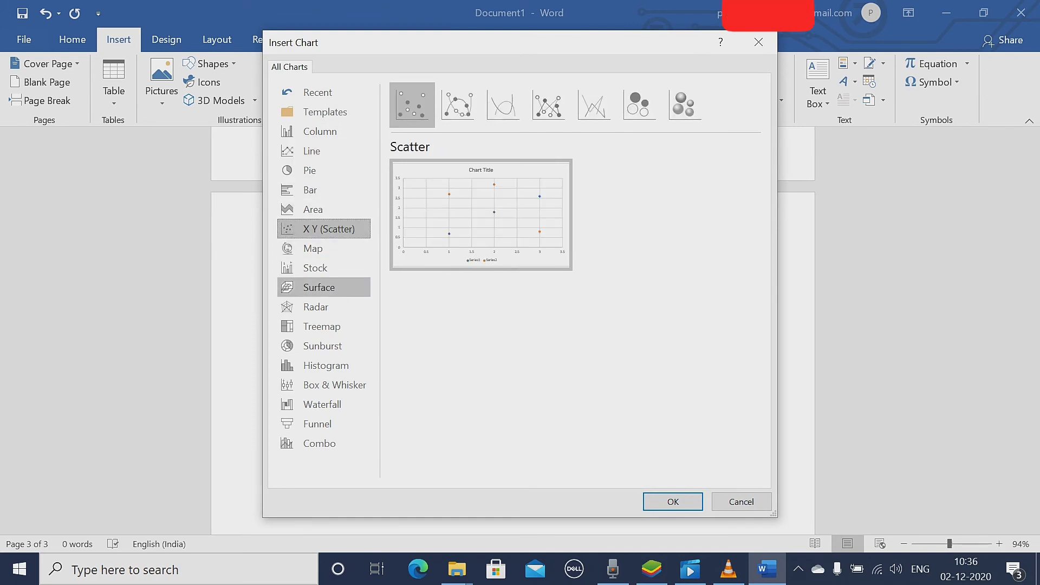
{"action": "left_click", "coordinate": [319, 287]}
{"action": "left_click", "coordinate": [322, 326]}
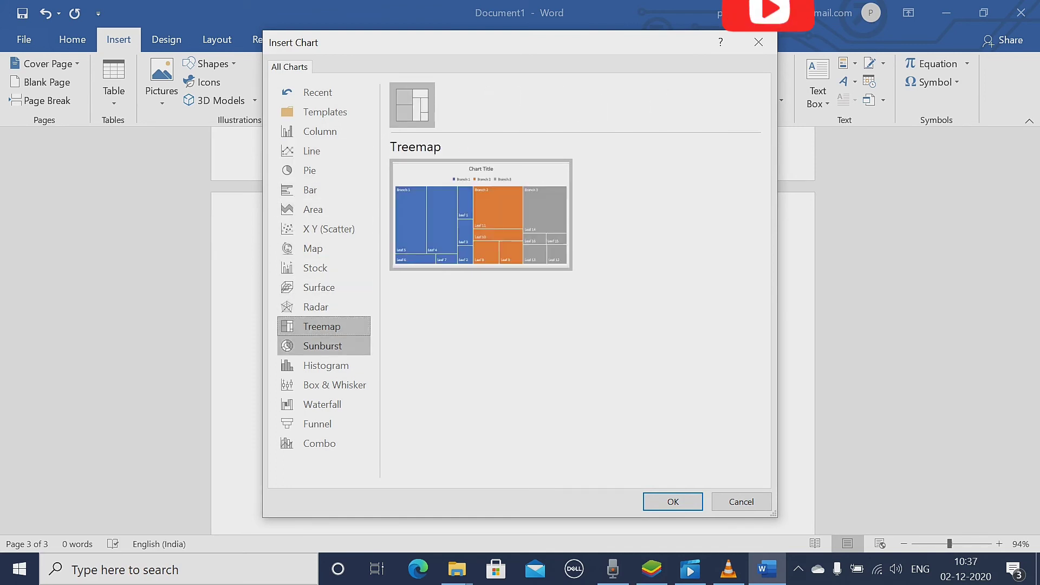
{"action": "left_click", "coordinate": [326, 365]}
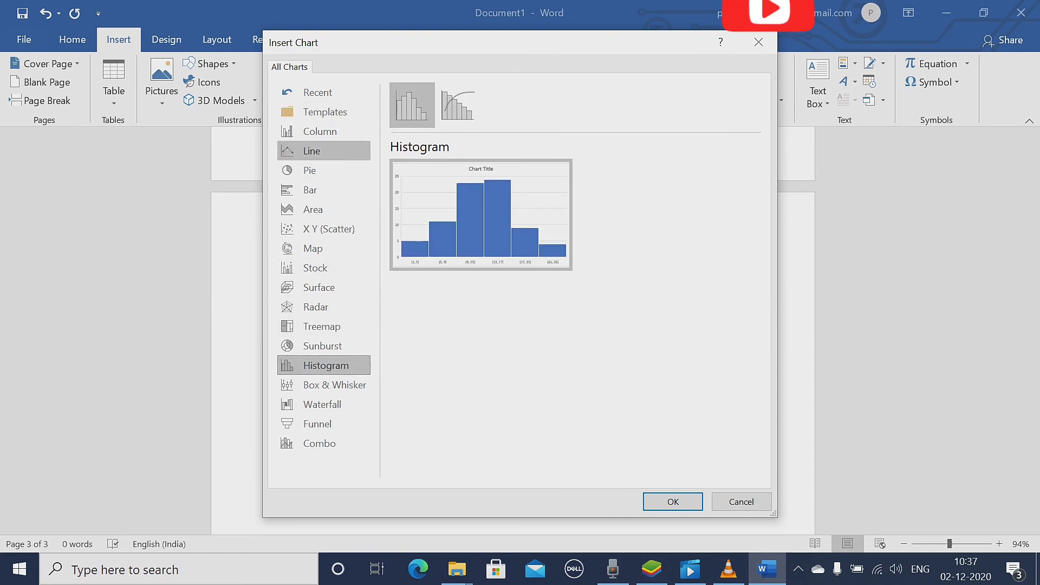
Insert a line chart with markers on the blank page.
{"action": "left_click", "coordinate": [311, 151]}
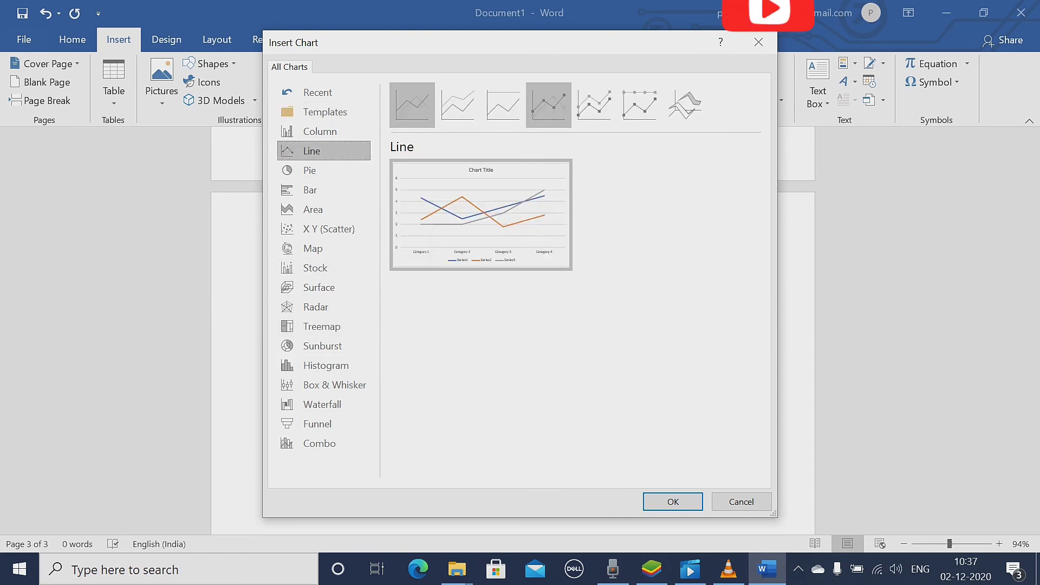
{"action": "left_click", "coordinate": [548, 104]}
{"action": "mouse_move", "coordinate": [481, 217]}
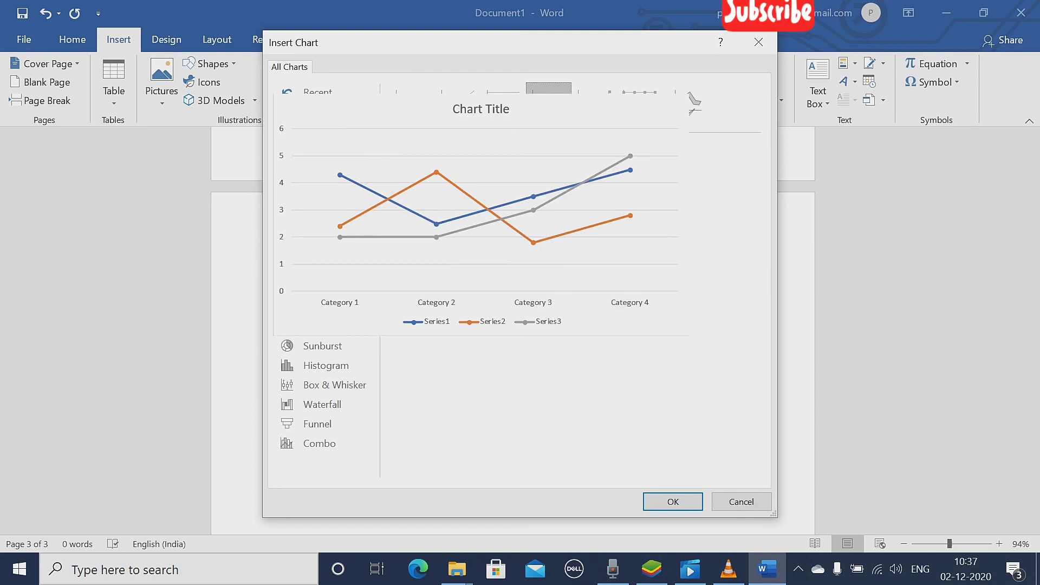
{"action": "left_click", "coordinate": [673, 501]}
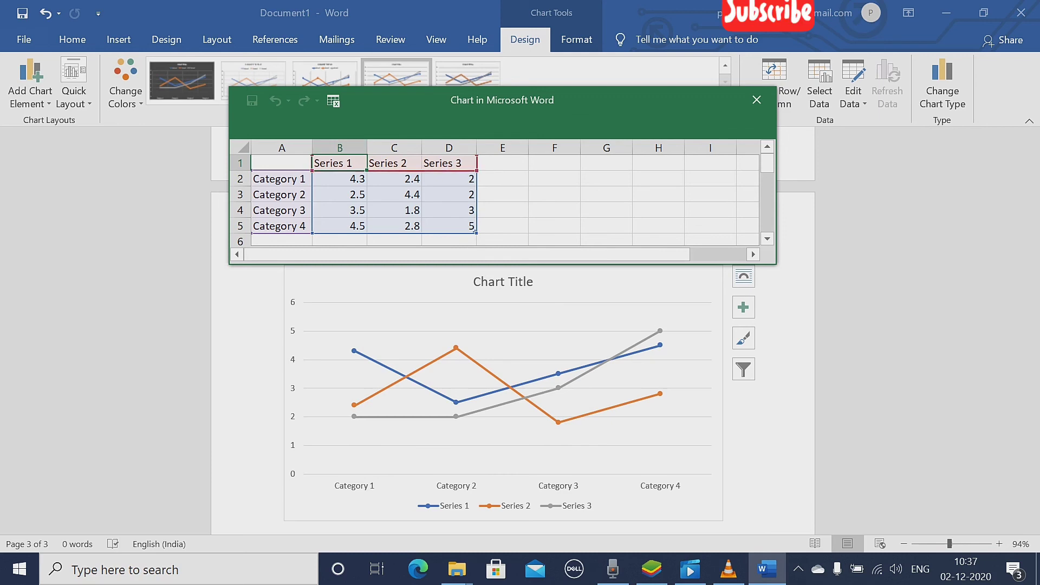
Rename the three series headings in the chart's data sheet as 2010, 2020 and 2030.
{"action": "type", "text": "20"}
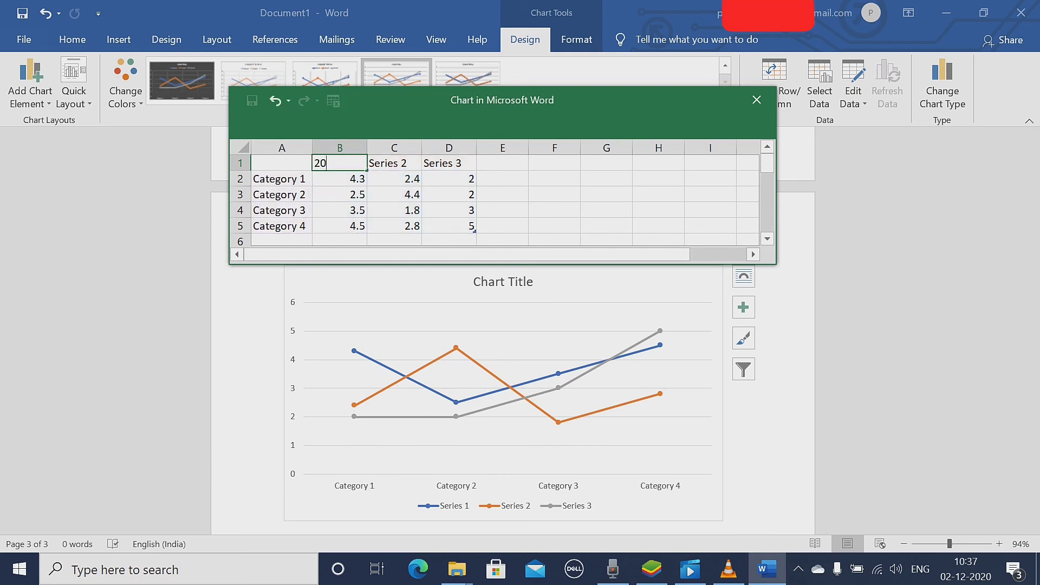
{"action": "type", "text": "10"}
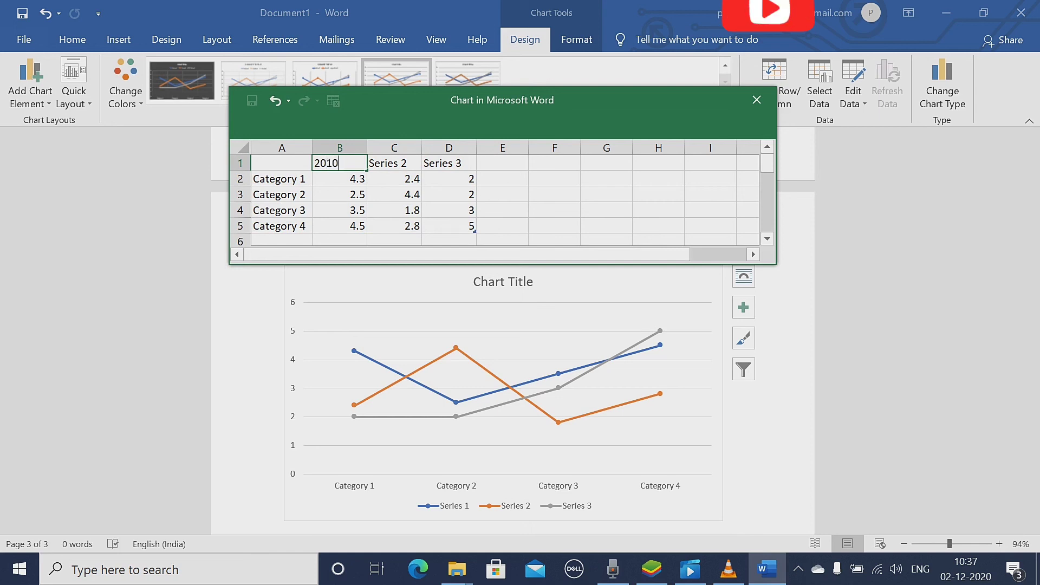
{"action": "key", "text": "Tab"}
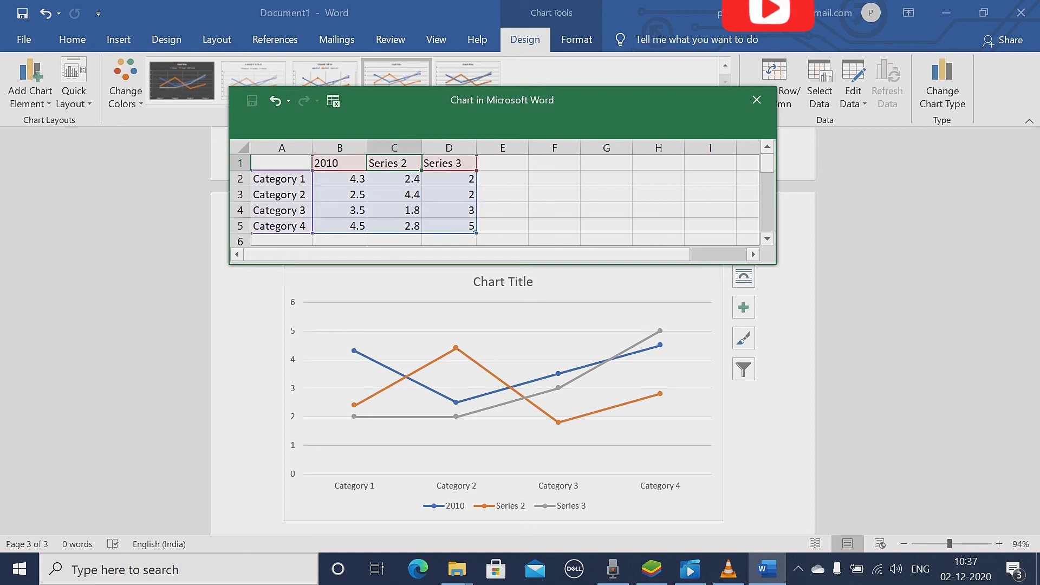
{"action": "type", "text": "2020"}
{"action": "key", "text": "Tab"}
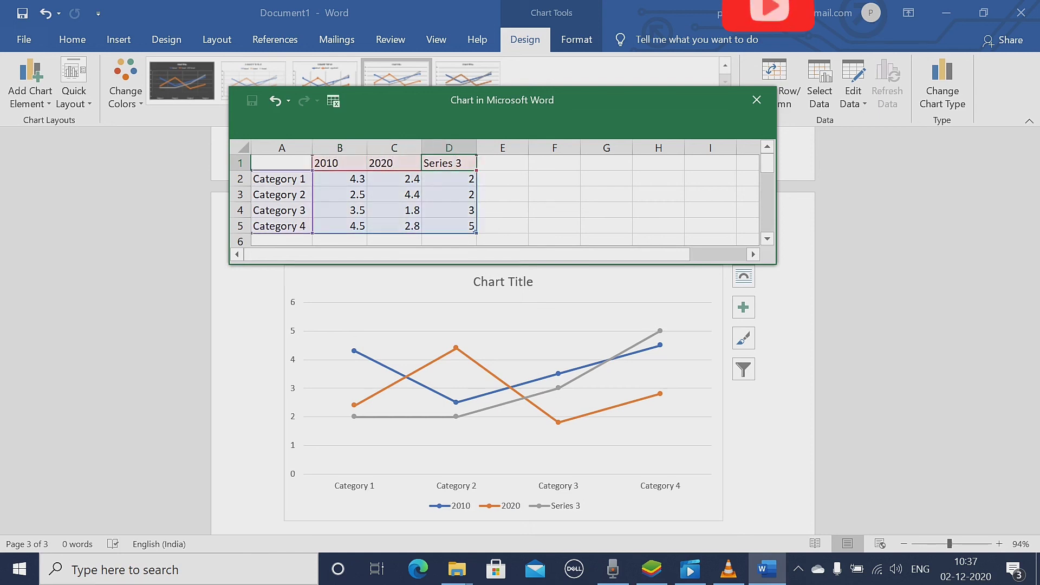
{"action": "type", "text": "2030"}
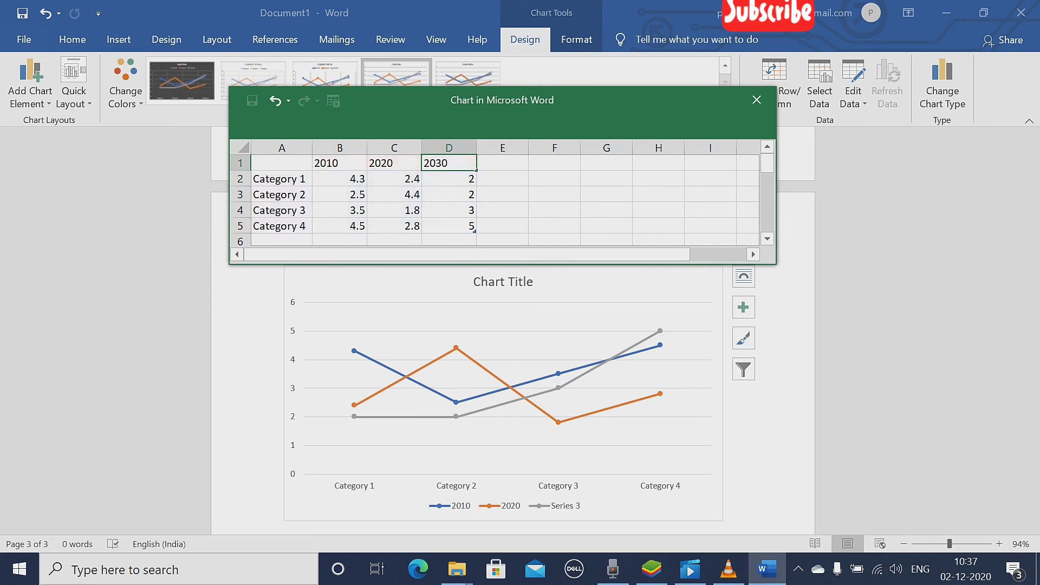
{"action": "left_click", "coordinate": [507, 374]}
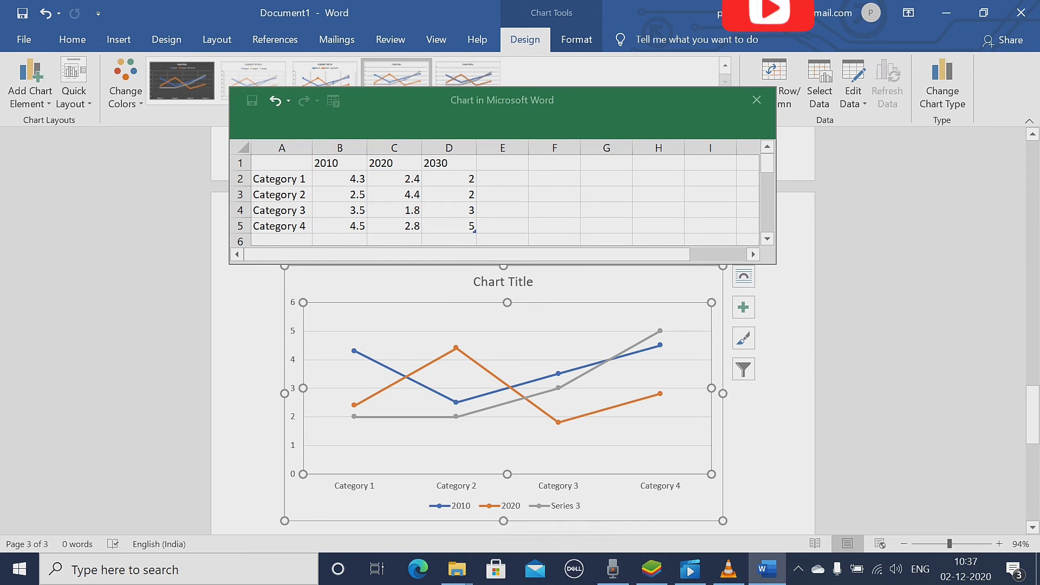
Undo the chart insertion and redo it.
{"action": "mouse_move", "coordinate": [652, 569]}
{"action": "key", "text": "ctrl+z"}
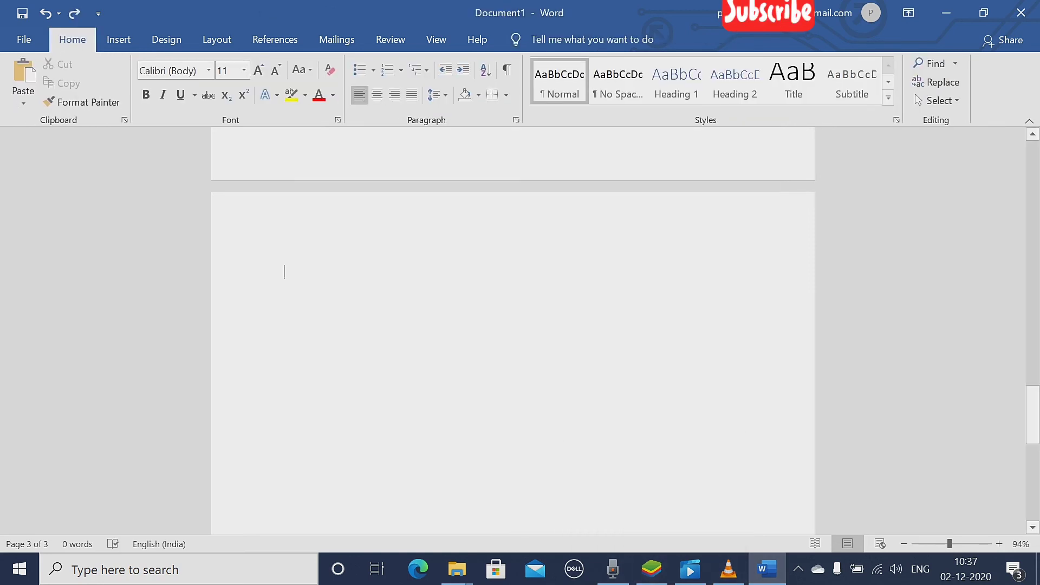
{"action": "key", "text": "ctrl+y"}
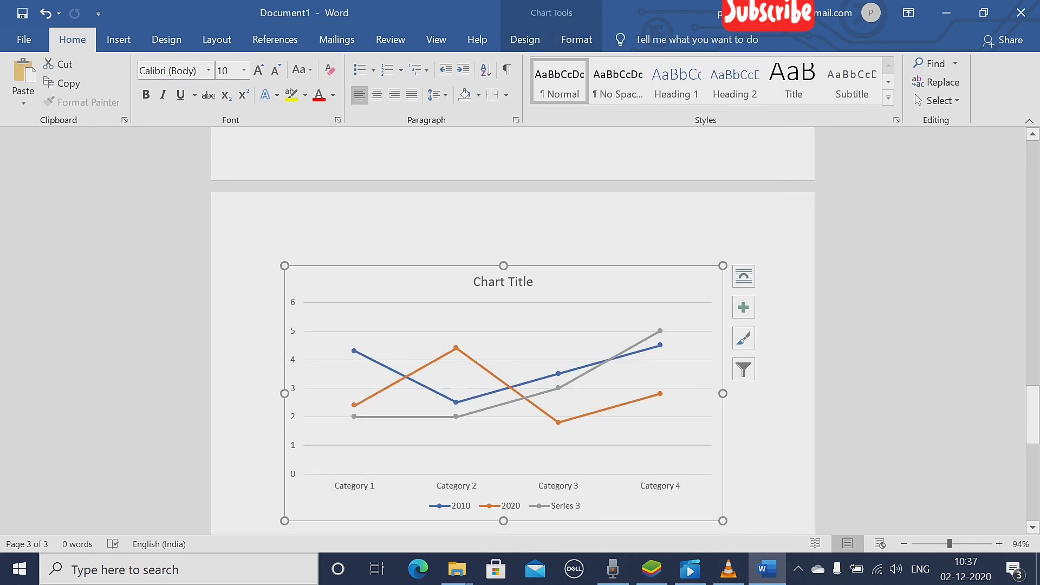
View the format options for the chart's legend and the list of chart elements.
{"action": "left_click", "coordinate": [507, 331]}
{"action": "double_click", "coordinate": [504, 505]}
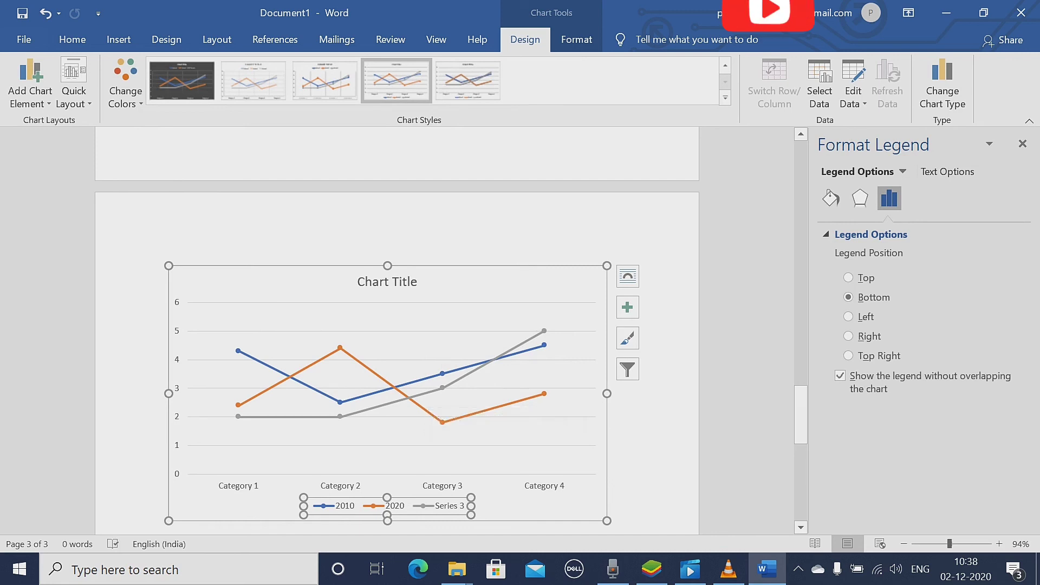
{"action": "left_click", "coordinate": [1022, 143]}
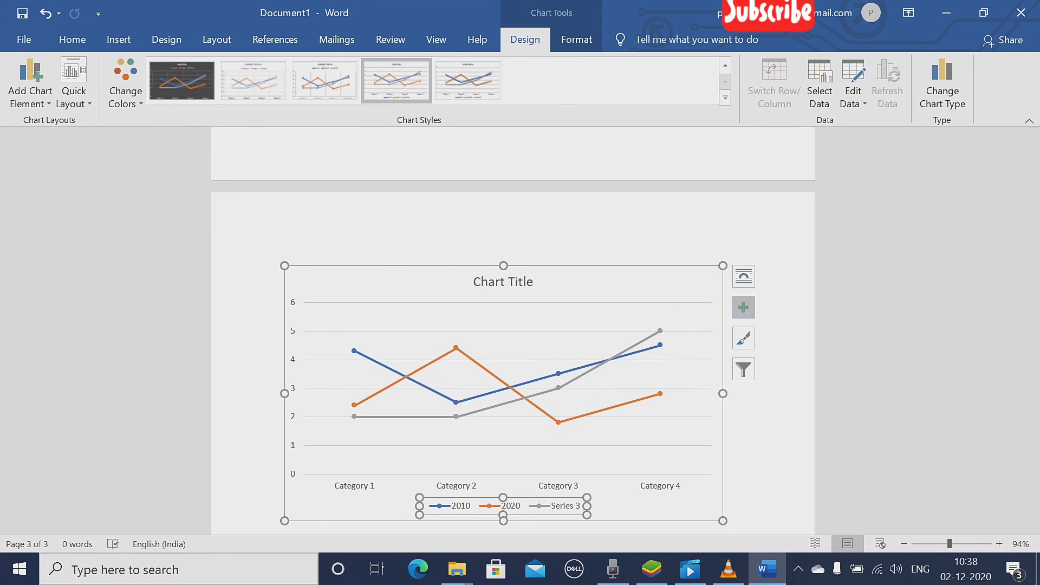
{"action": "left_click", "coordinate": [743, 307]}
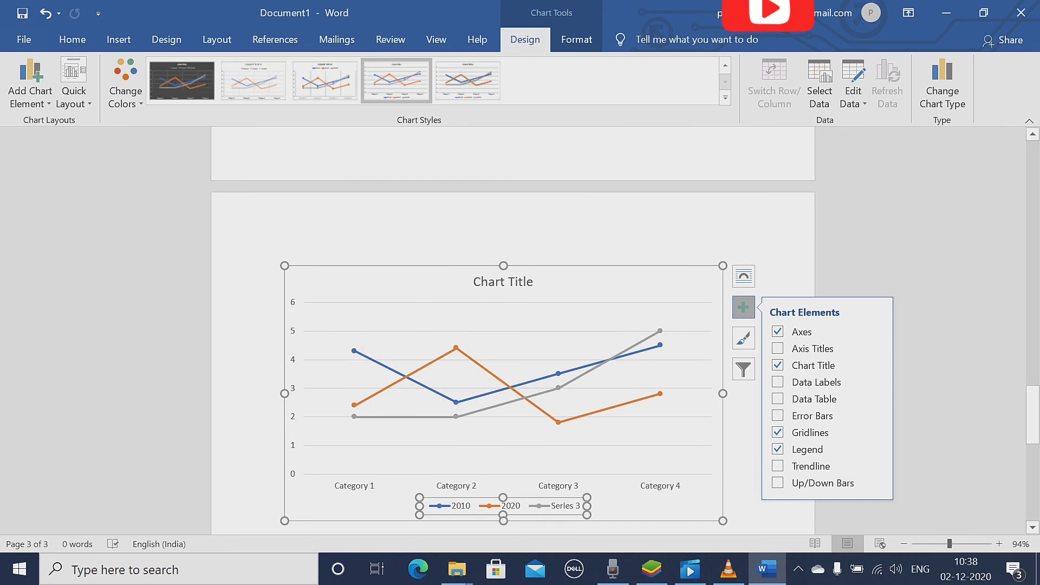
Replace the selected document content with a screen clipping of an empty desktop area, about 4.23 cm wide and 4.78 cm high.
{"action": "scroll", "coordinate": [512, 324], "scroll_direction": "up", "scroll_amount": 5}
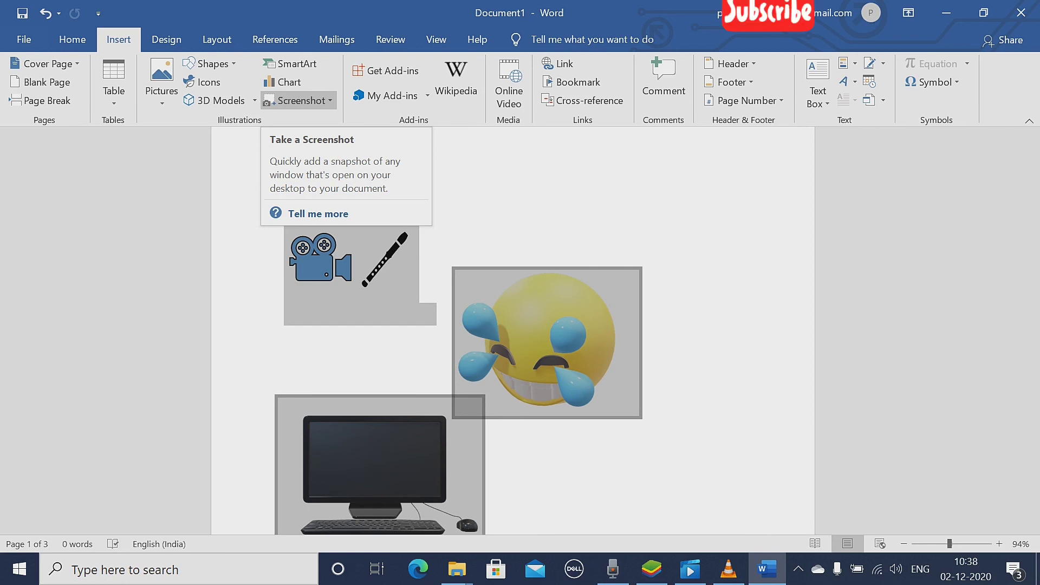
{"action": "left_click", "coordinate": [297, 100]}
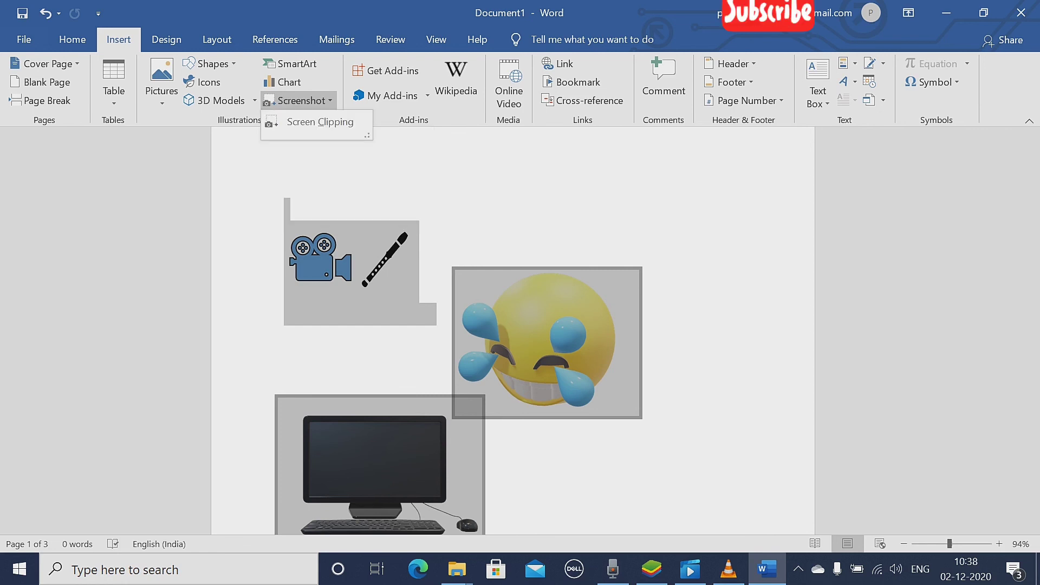
{"action": "left_click", "coordinate": [301, 121]}
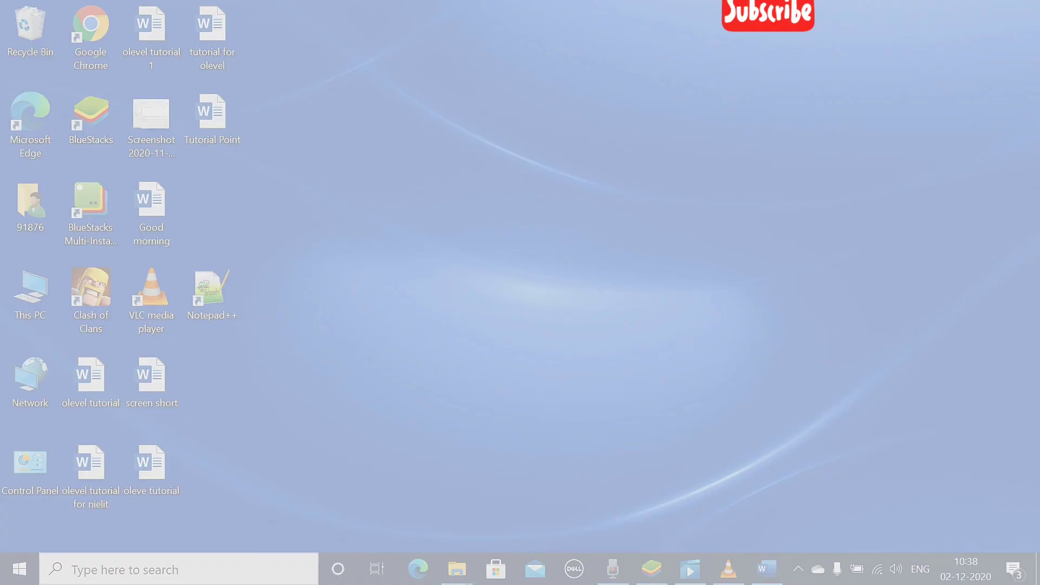
{"action": "left_click_drag", "start_coordinate": [524, 195], "coordinate": [655, 345]}
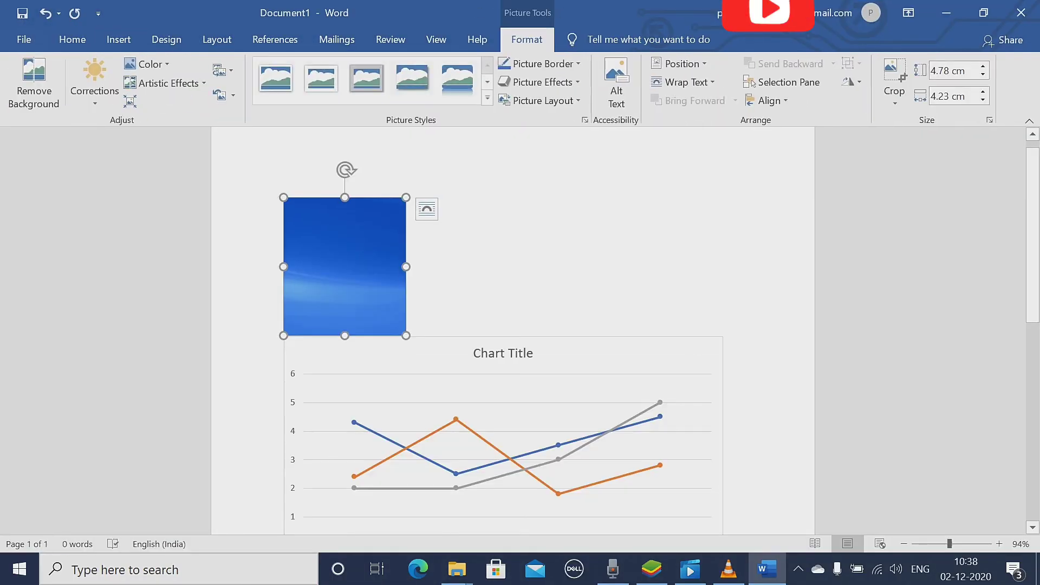
Replace the selected blue clipping with a screen clipping of the desktop's upper icons, about 7.6 cm wide and 11.45 cm high.
{"action": "left_click", "coordinate": [118, 39]}
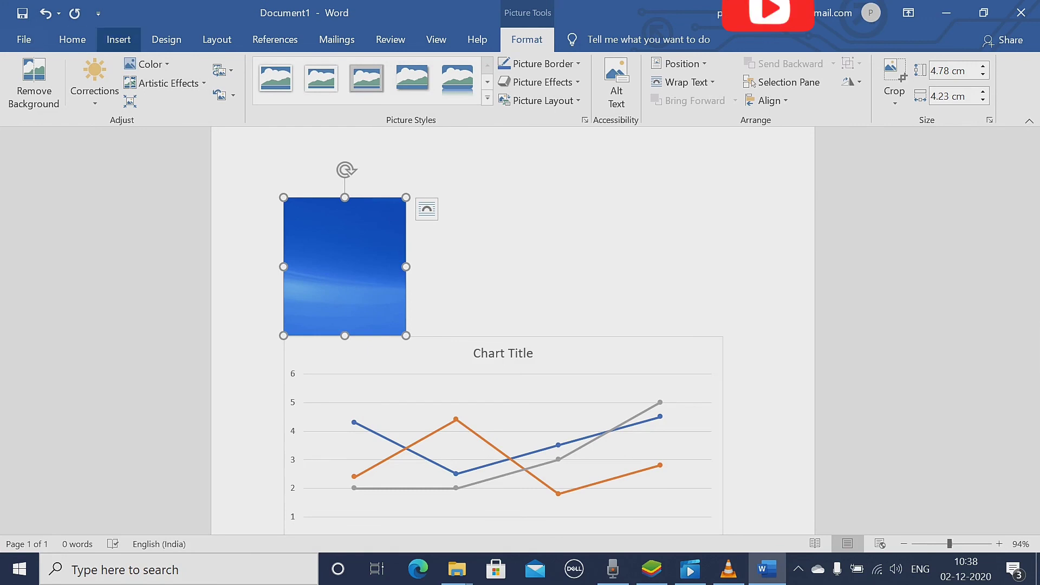
{"action": "left_click", "coordinate": [300, 101]}
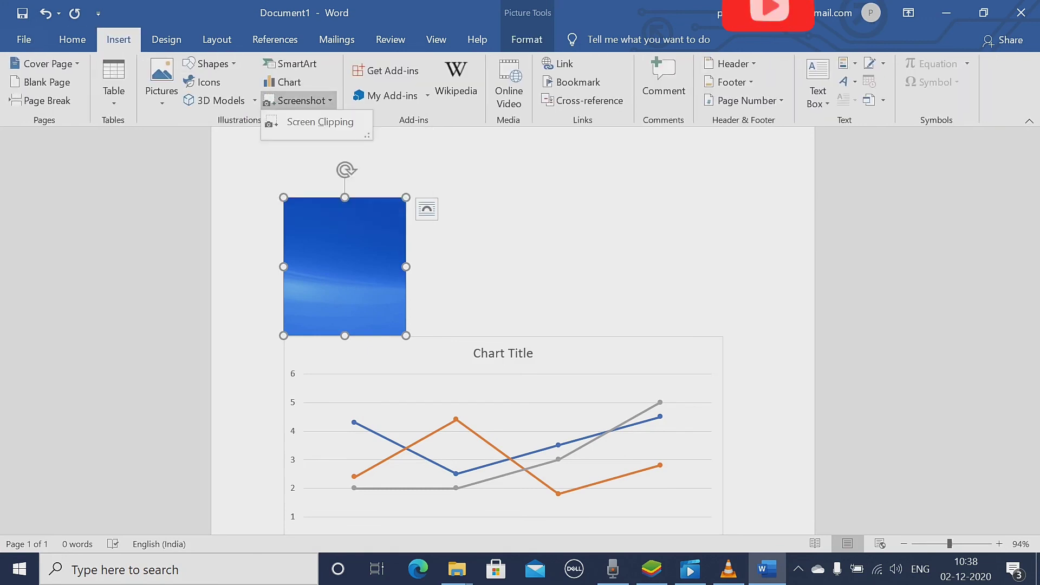
{"action": "left_click", "coordinate": [299, 101]}
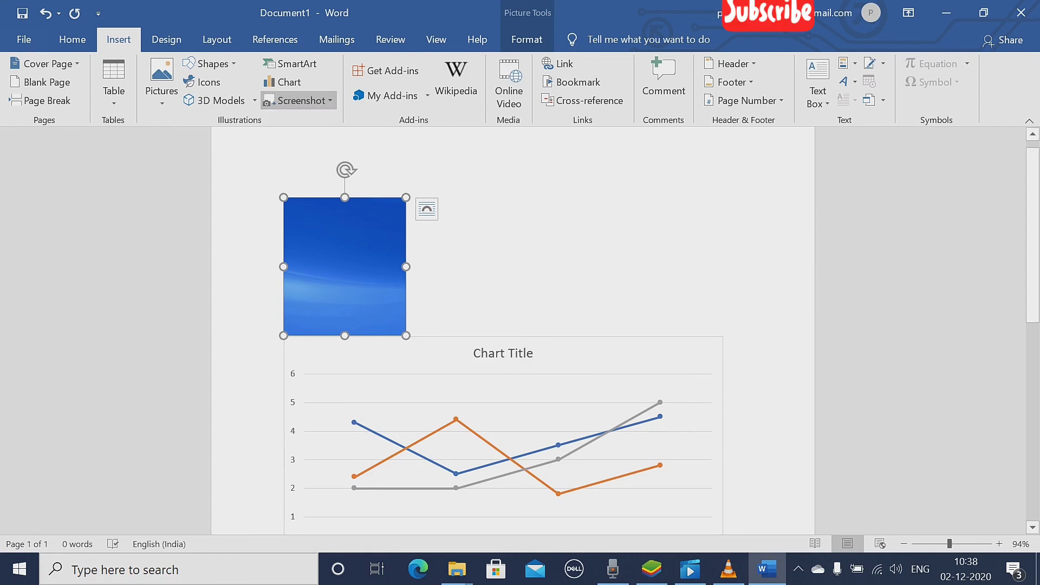
{"action": "left_click", "coordinate": [299, 101]}
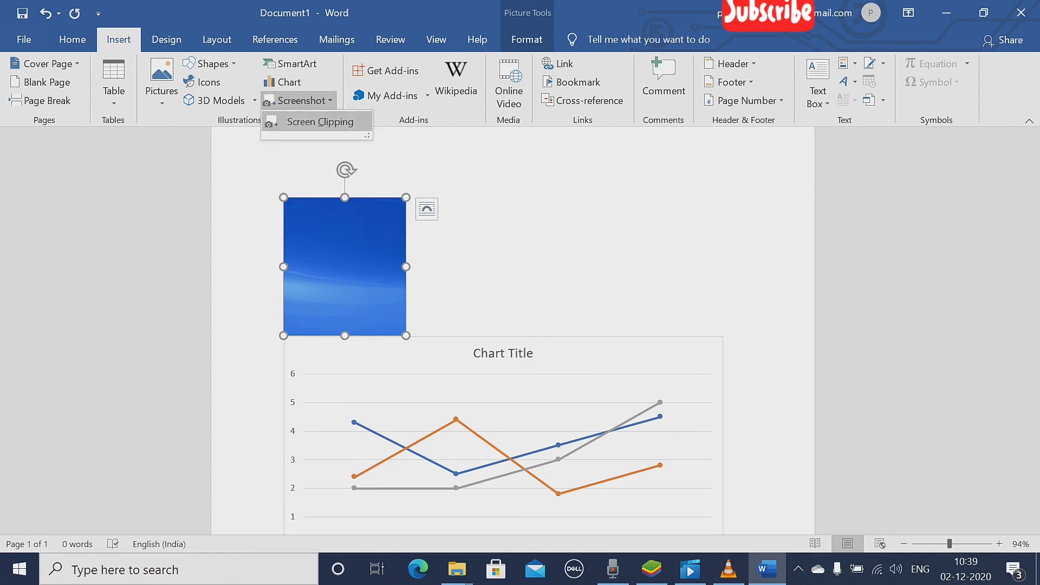
{"action": "left_click", "coordinate": [319, 122]}
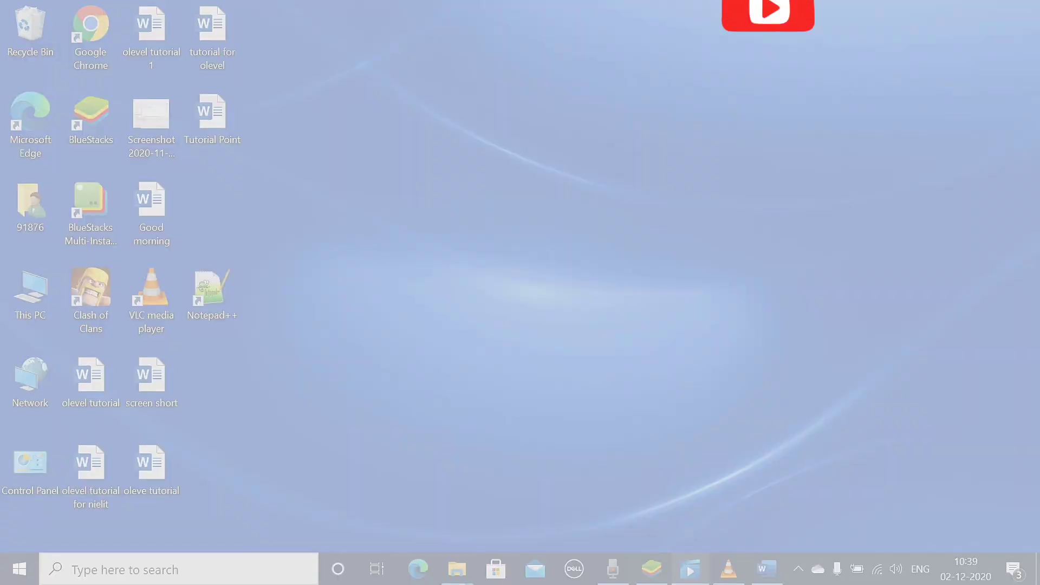
{"action": "left_click_drag", "start_coordinate": [6, 1], "coordinate": [239, 353]}
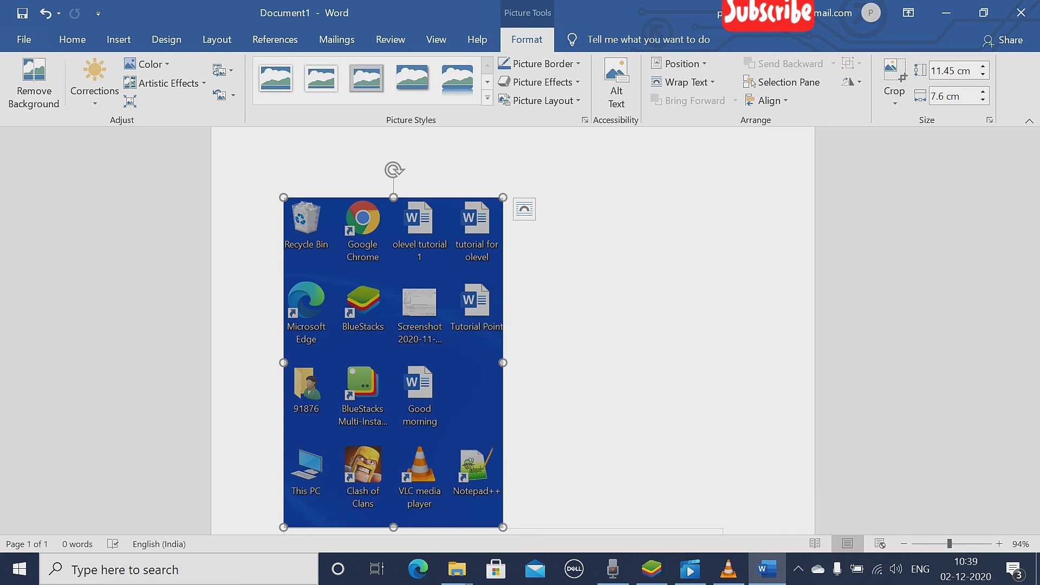
{"action": "left_click", "coordinate": [119, 40]}
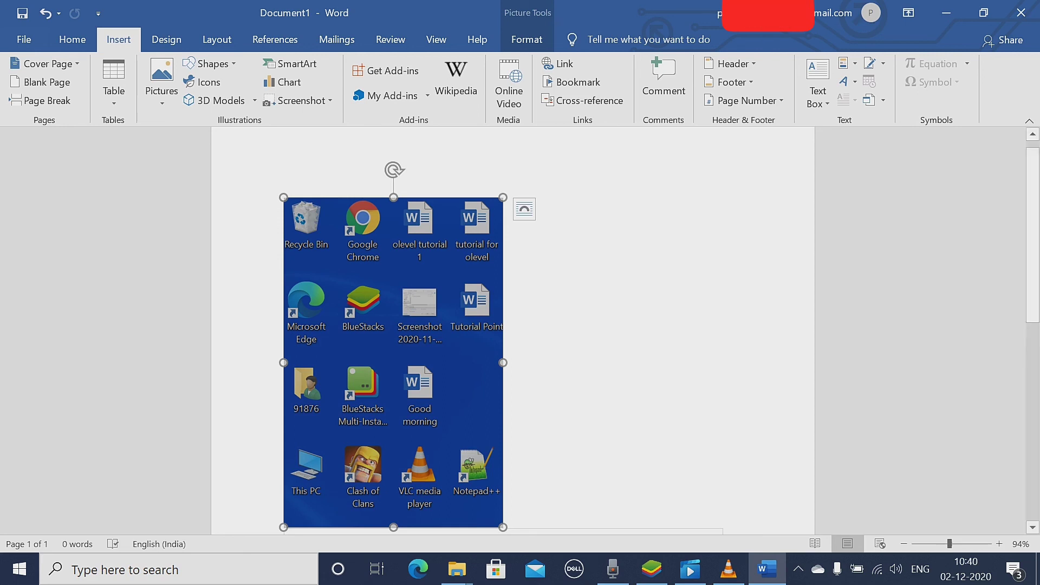
{"action": "left_click", "coordinate": [728, 568]}
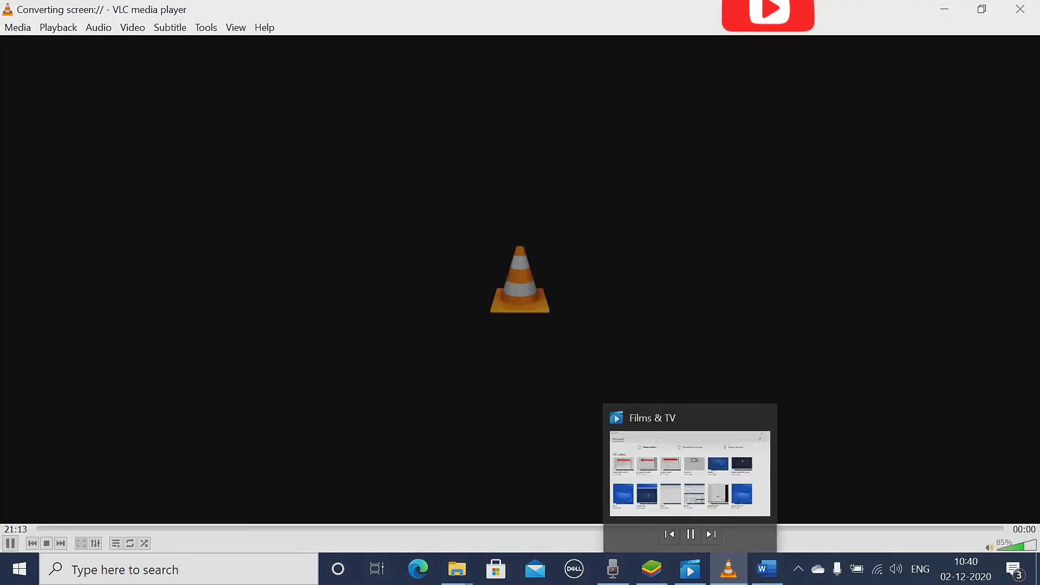